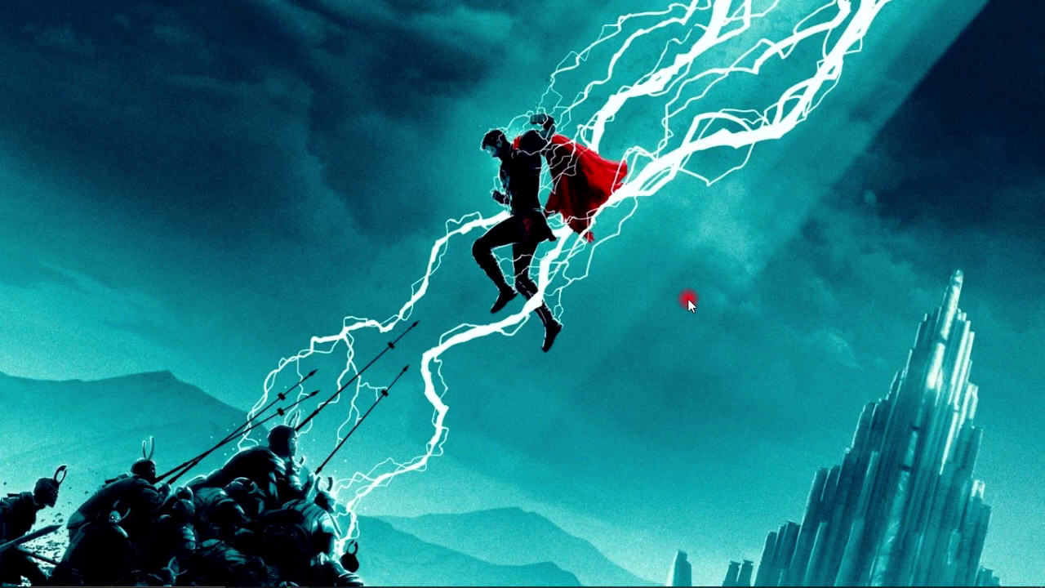
Refresh the desktop, then launch PowerPoint from the Run box's previous entry.
right_click(354, 128)
click(387, 173)
key(super+r)
key(Return)
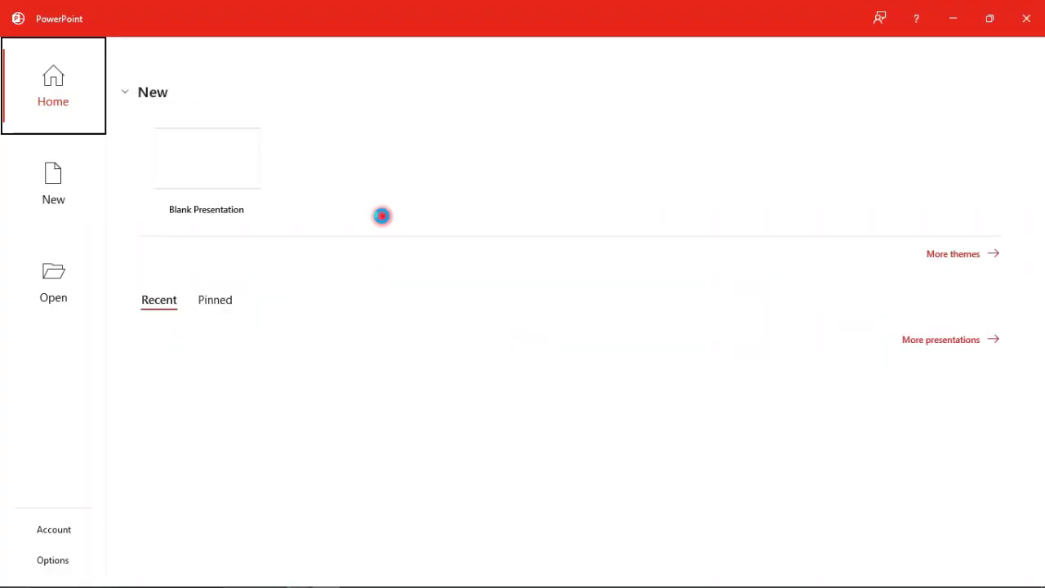
Create a new presentation from the green variant of the Parallax theme.
click(355, 174)
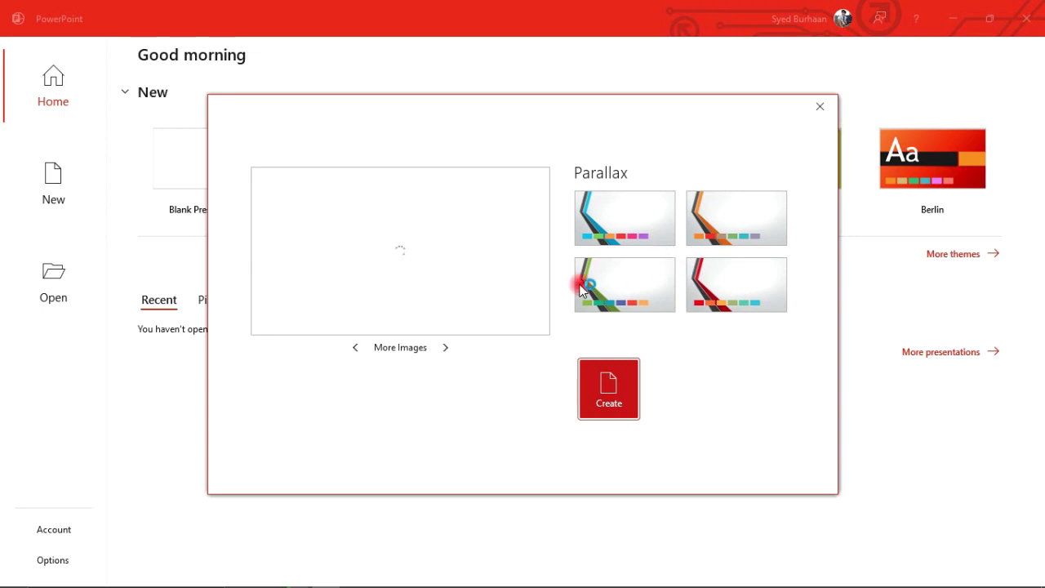
click(581, 289)
click(596, 391)
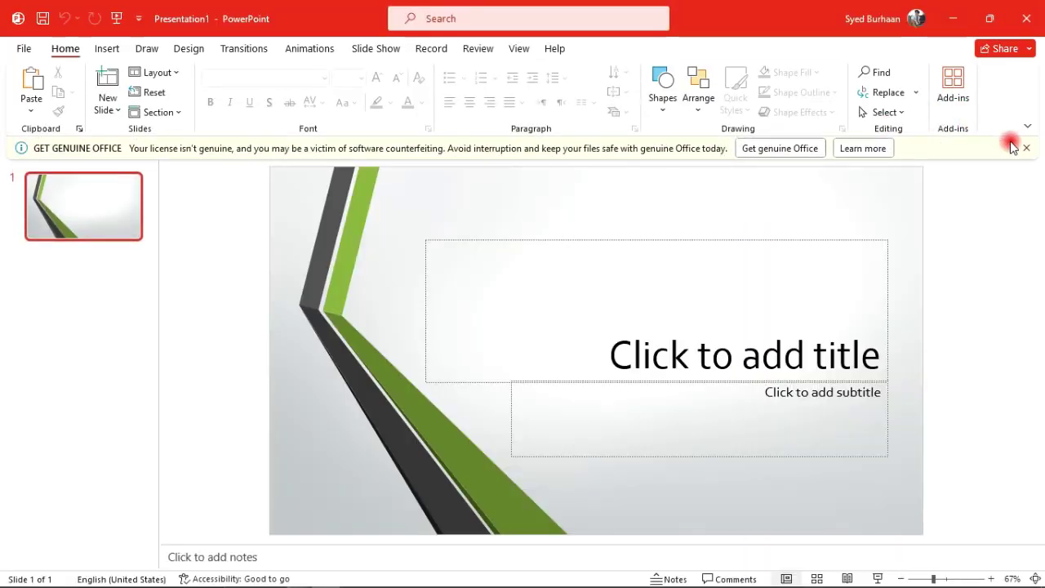
Dismiss the licence banner and delete the title and subtitle placeholders.
click(1028, 148)
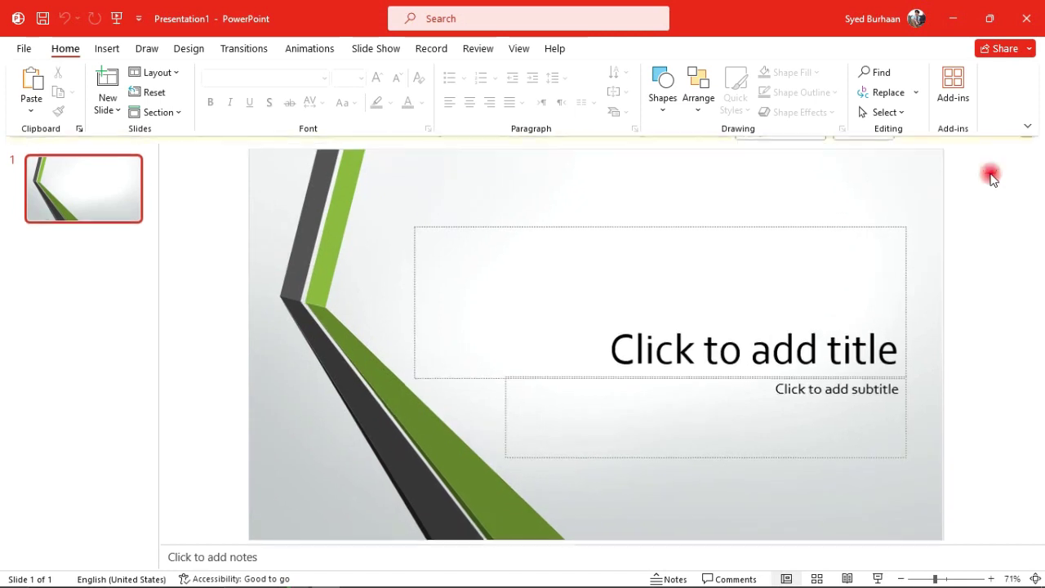
click(765, 222)
key(ctrl+a)
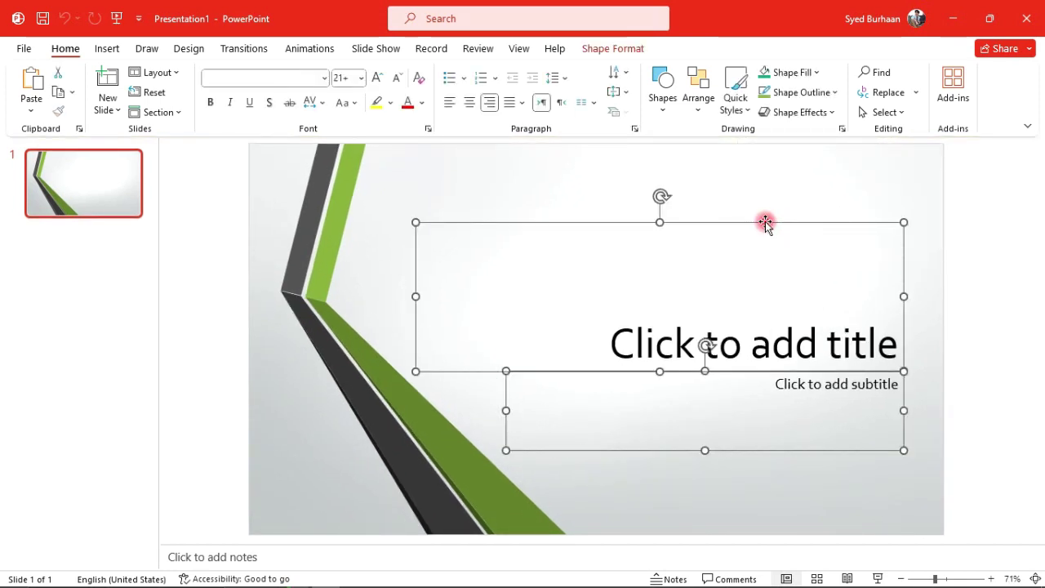
key(Delete)
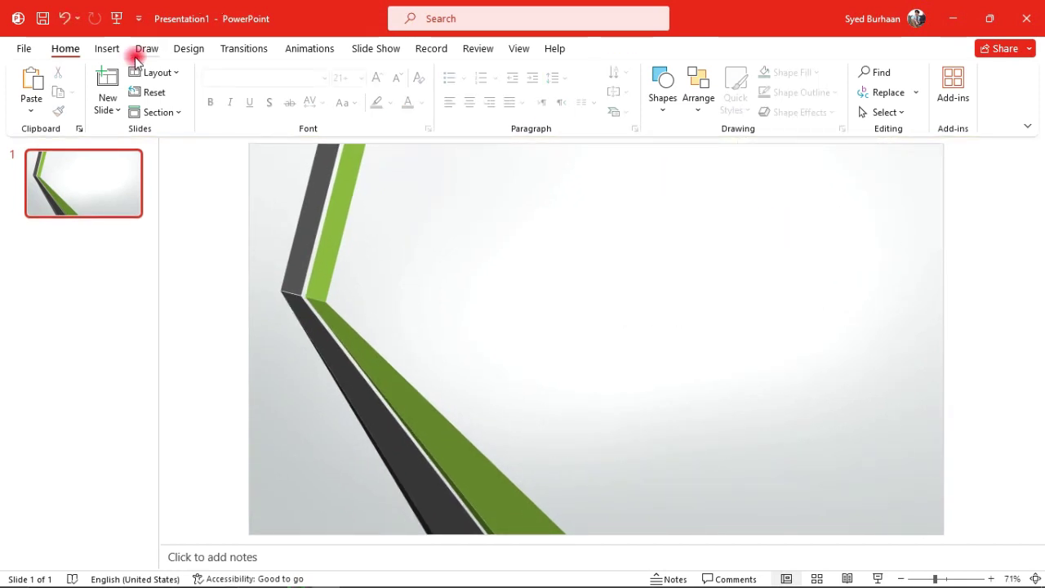
Draw a large oval in the upper middle of the slide and stretch it into a circle.
click(111, 50)
click(260, 103)
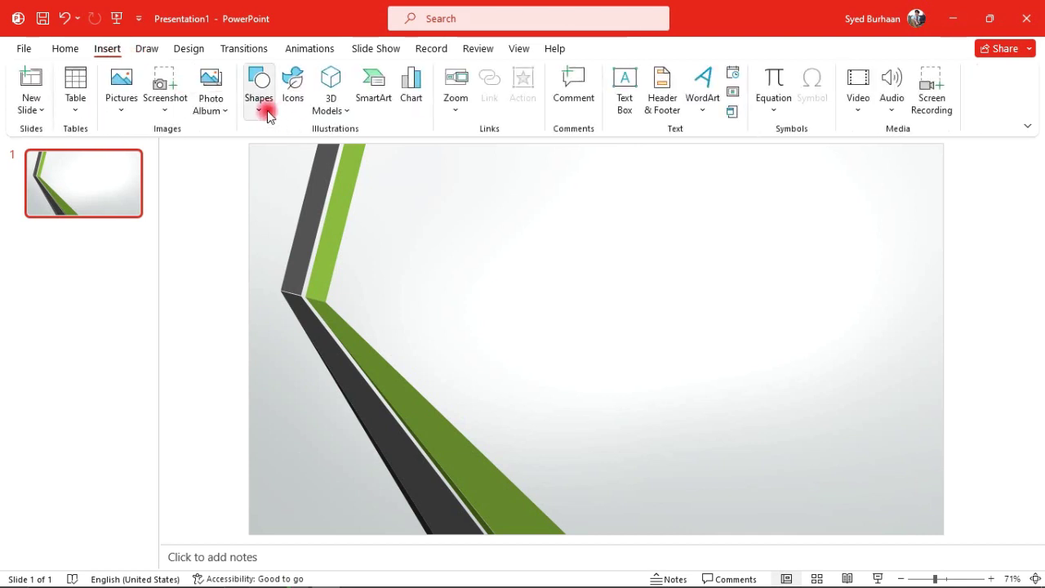
click(313, 155)
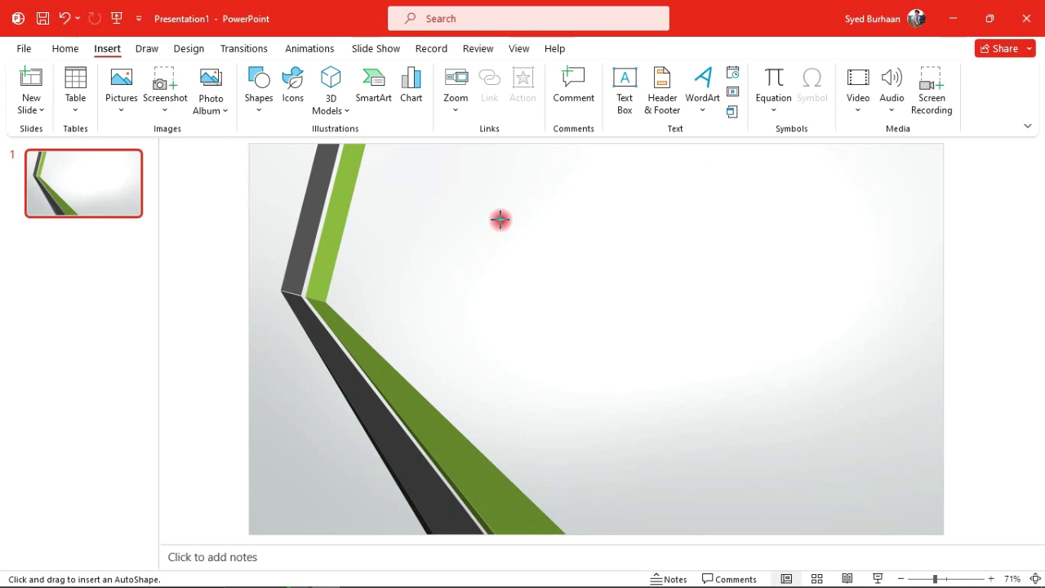
drag(500, 220, 765, 359)
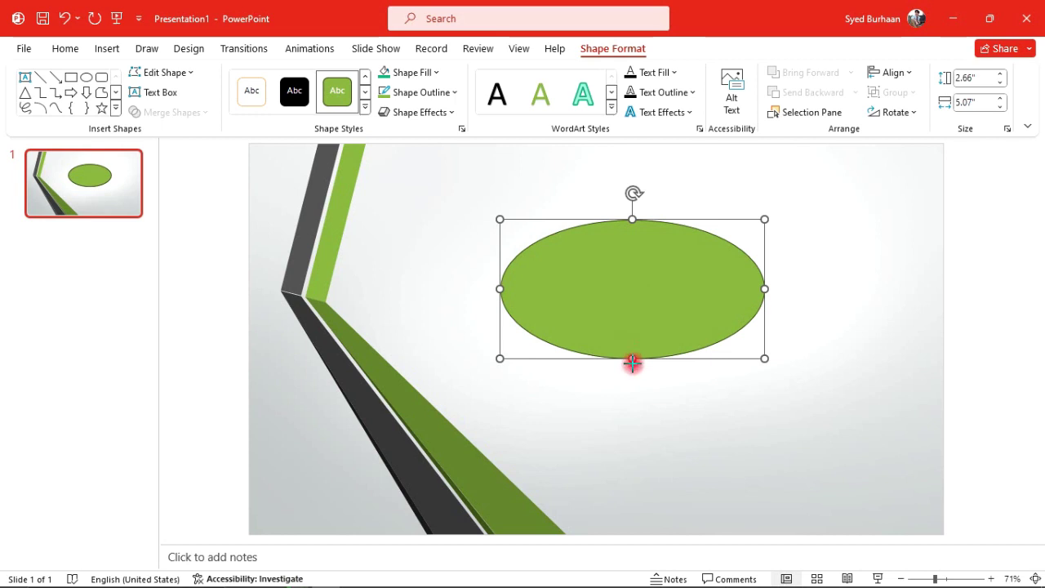
drag(633, 362, 632, 488)
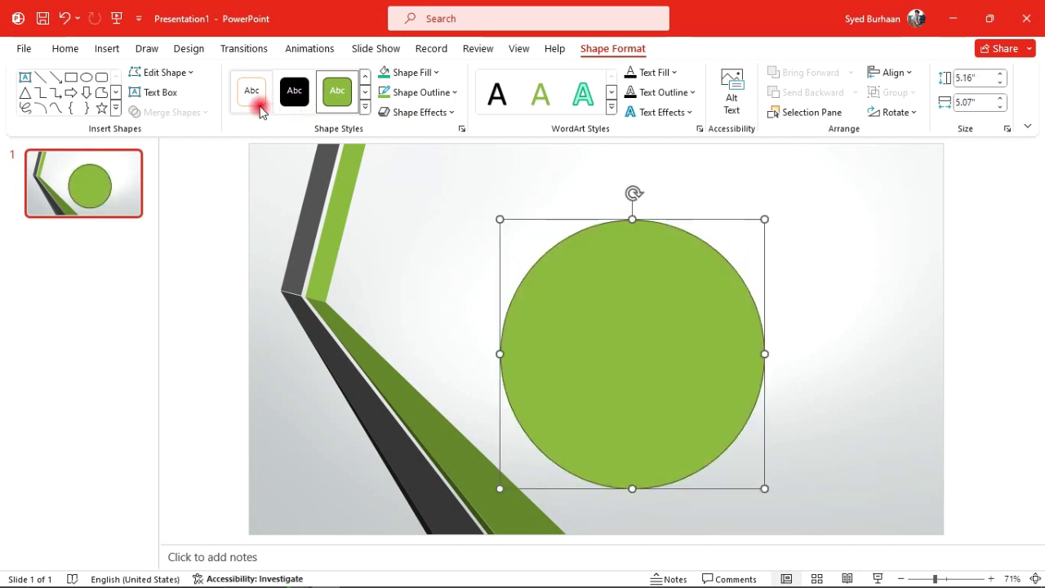
Apply a purple gradient shape style to the circle and move it up and left.
click(365, 110)
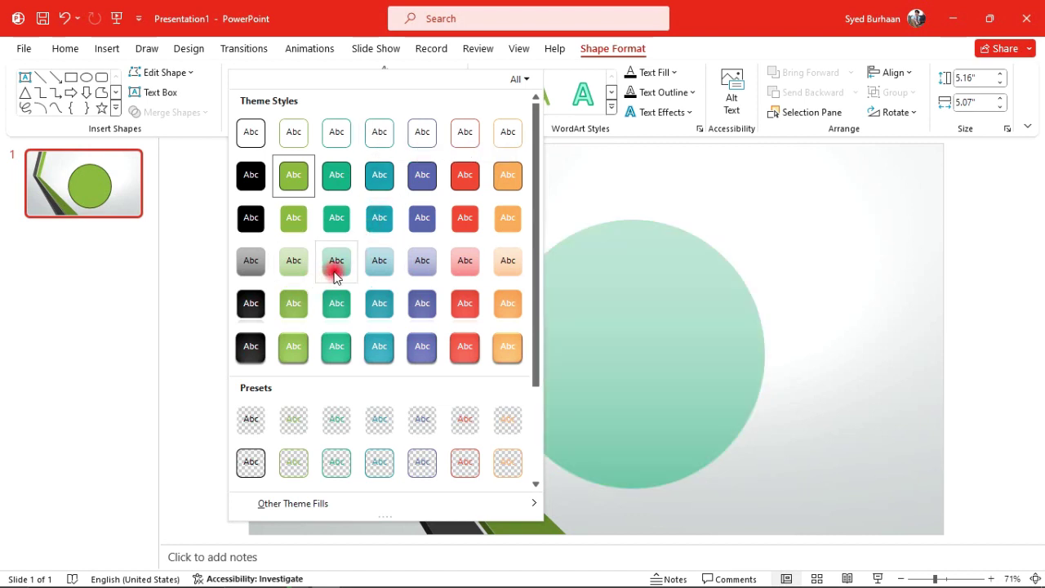
click(428, 270)
mouse_move(661, 338)
mouse_down()
mouse_move(561, 272)
mouse_move(540, 272)
mouse_up()
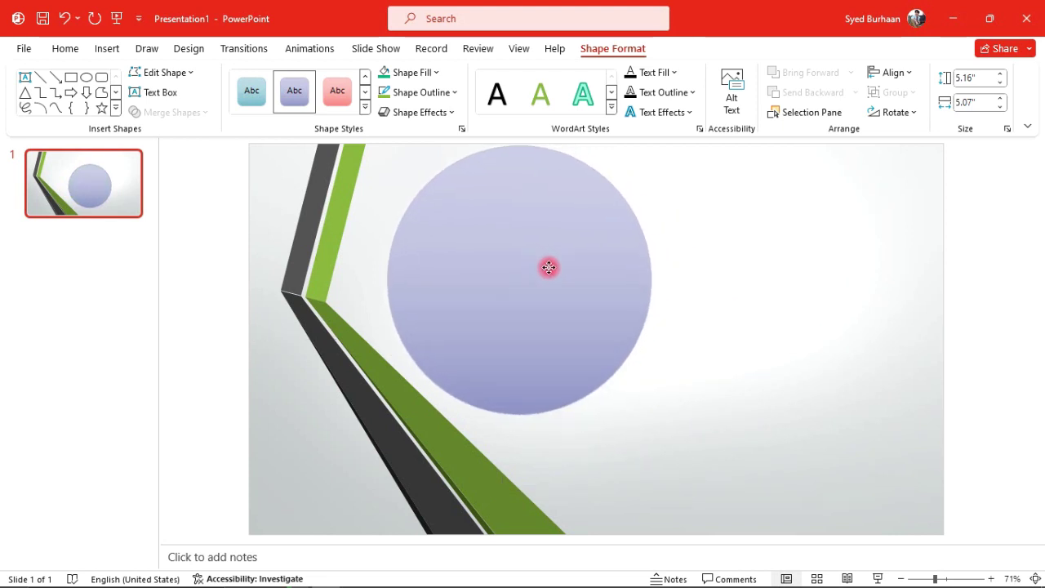
click(367, 109)
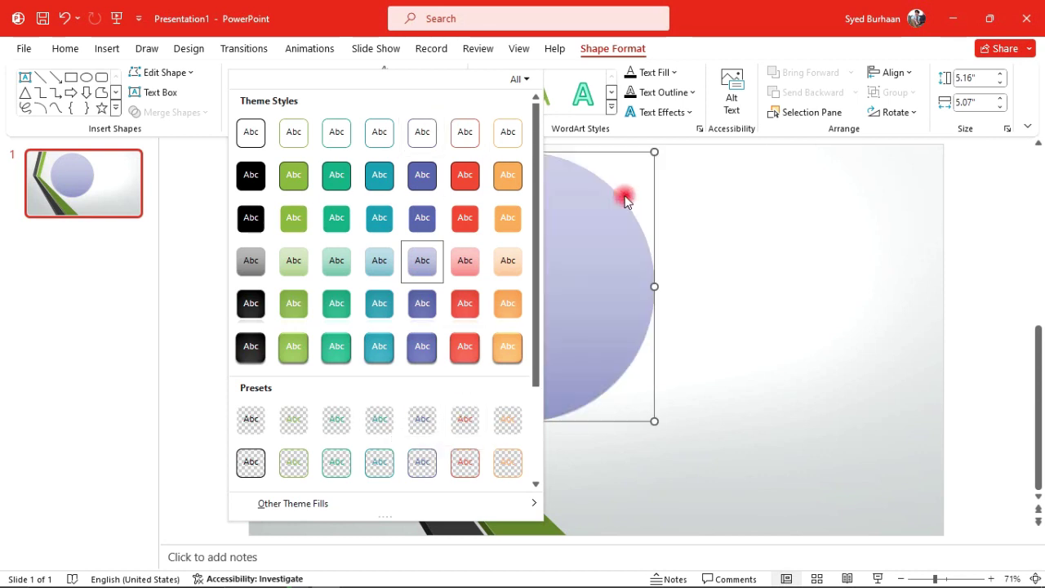
click(625, 201)
click(434, 72)
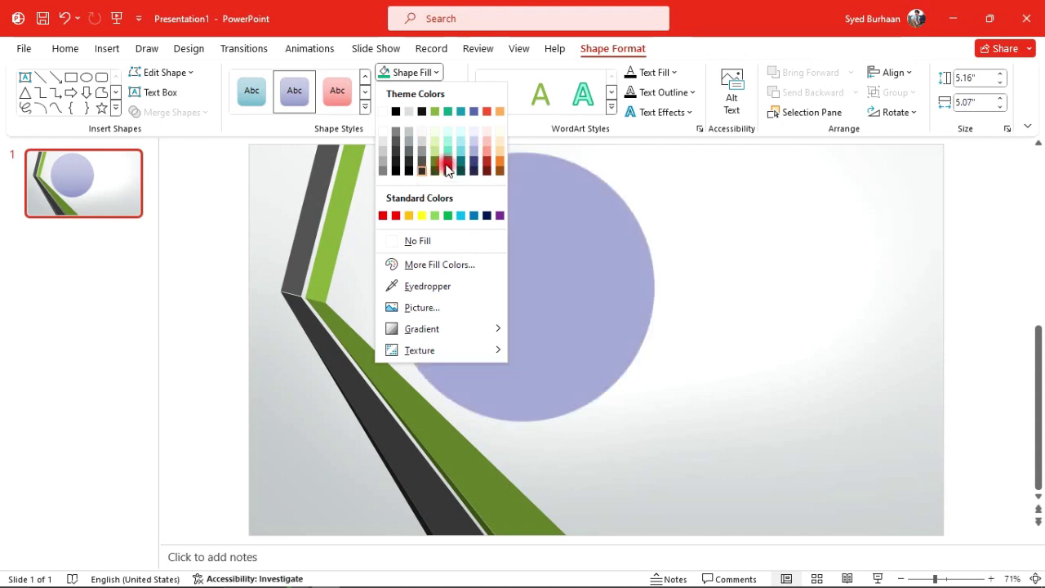
Try no fill and the custom RGB colour picker, then cancel without changes.
click(423, 243)
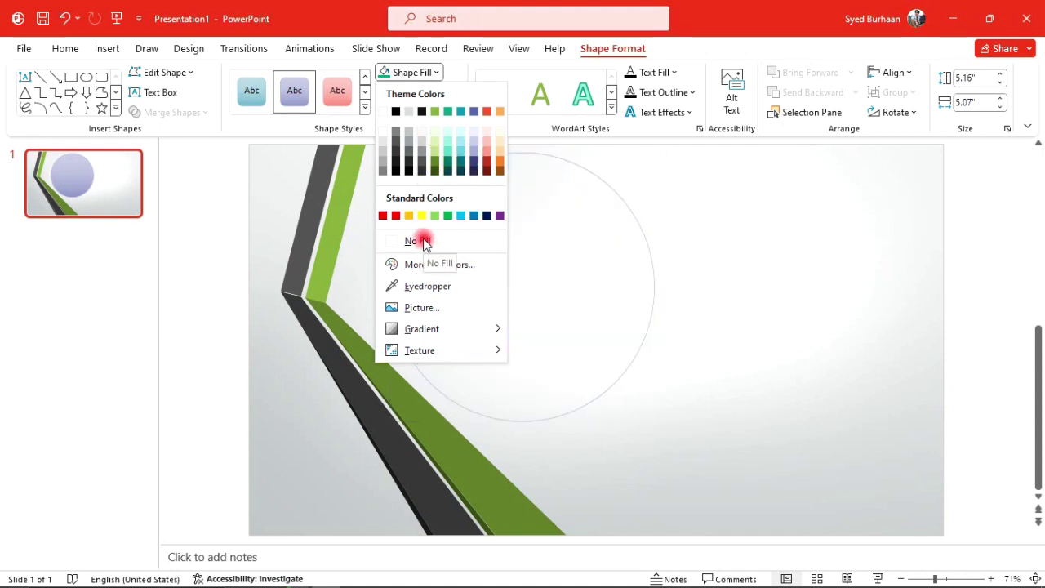
click(420, 266)
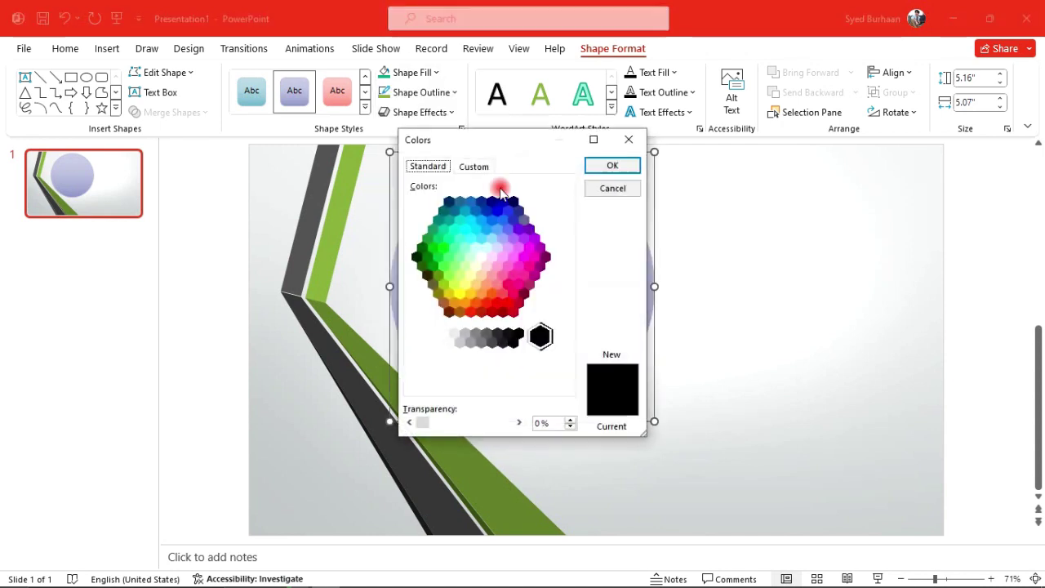
click(474, 165)
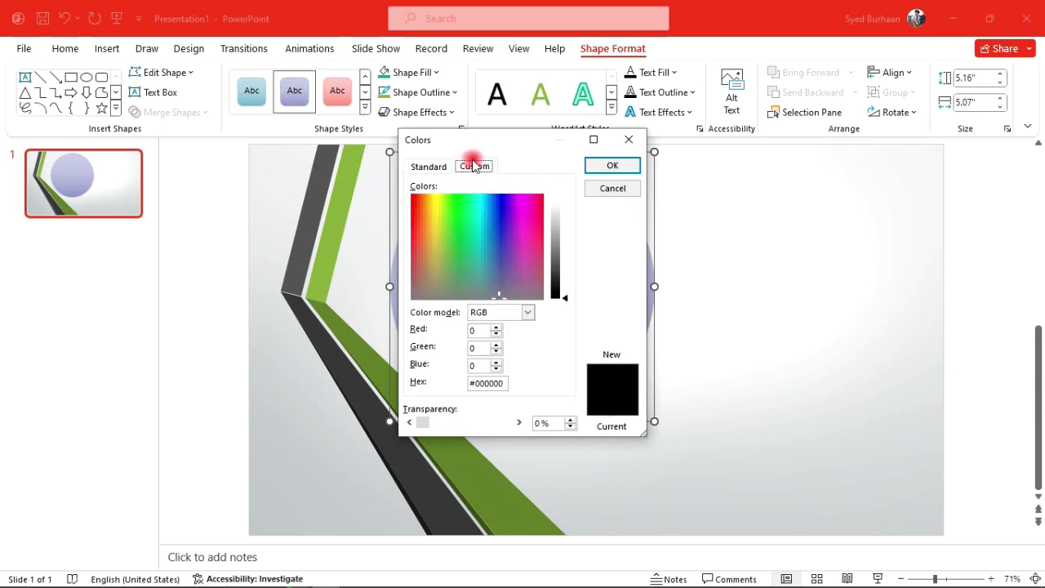
click(627, 139)
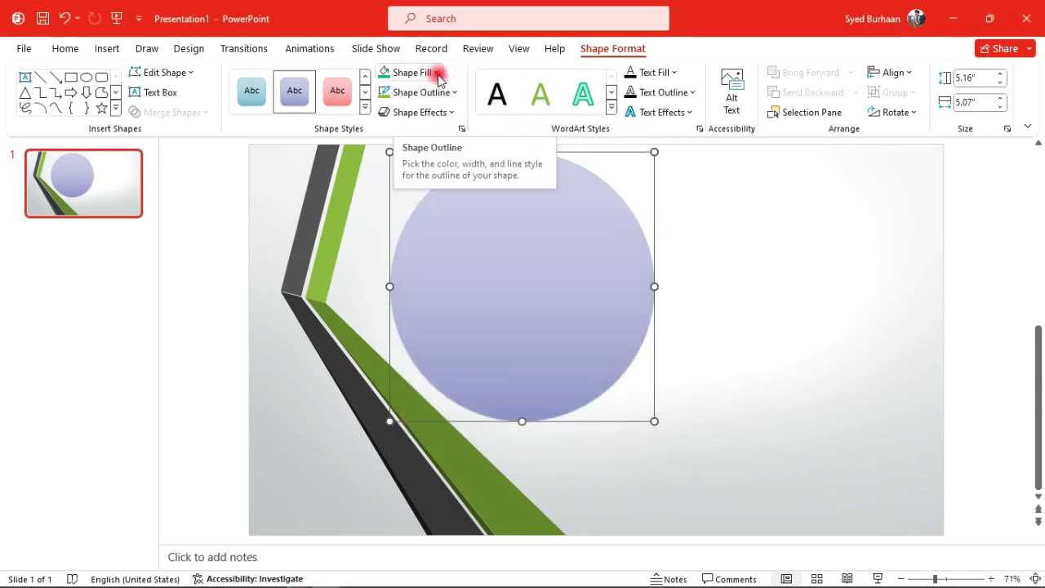
Fill the circle with the Bulb picture from E:\Wallpapers and move it right.
click(433, 73)
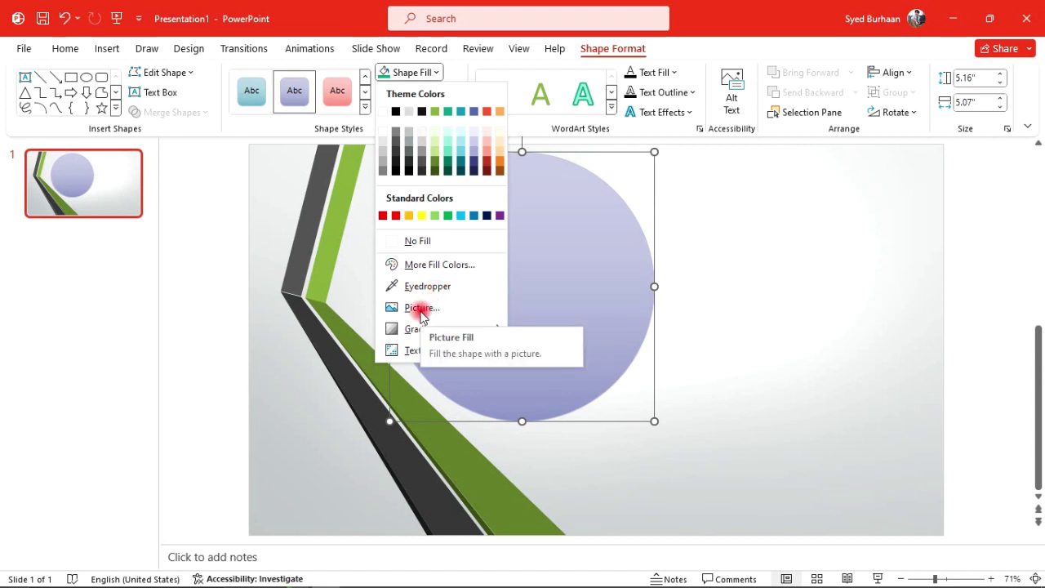
click(420, 311)
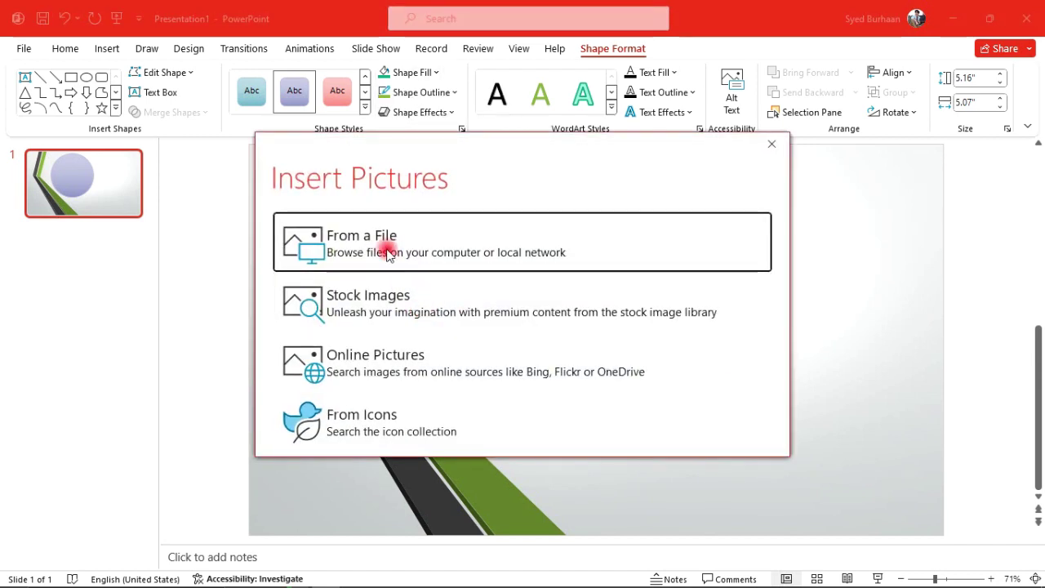
click(384, 249)
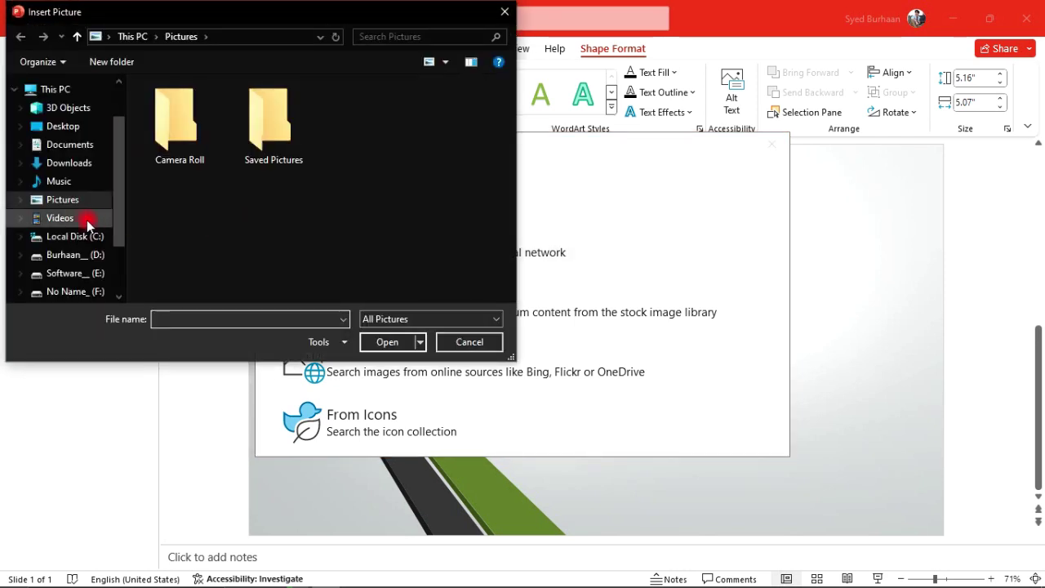
click(99, 278)
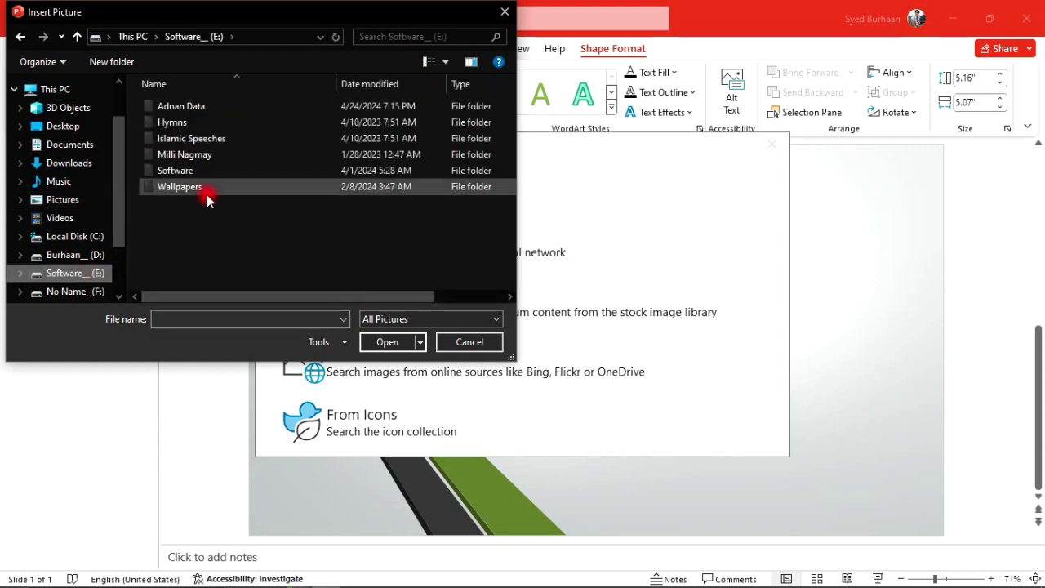
click(203, 187)
double_click(203, 188)
click(271, 263)
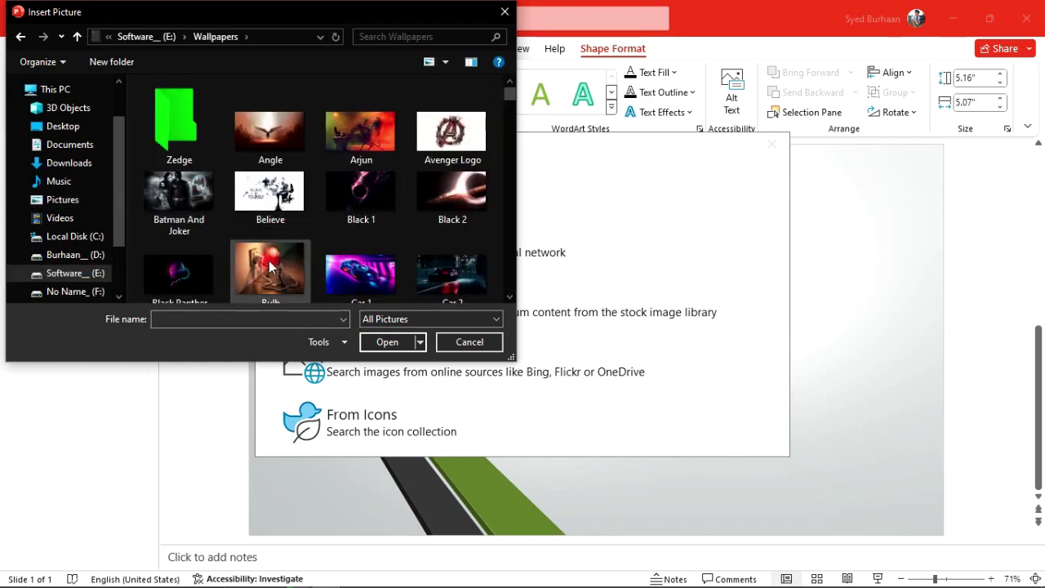
double_click(271, 263)
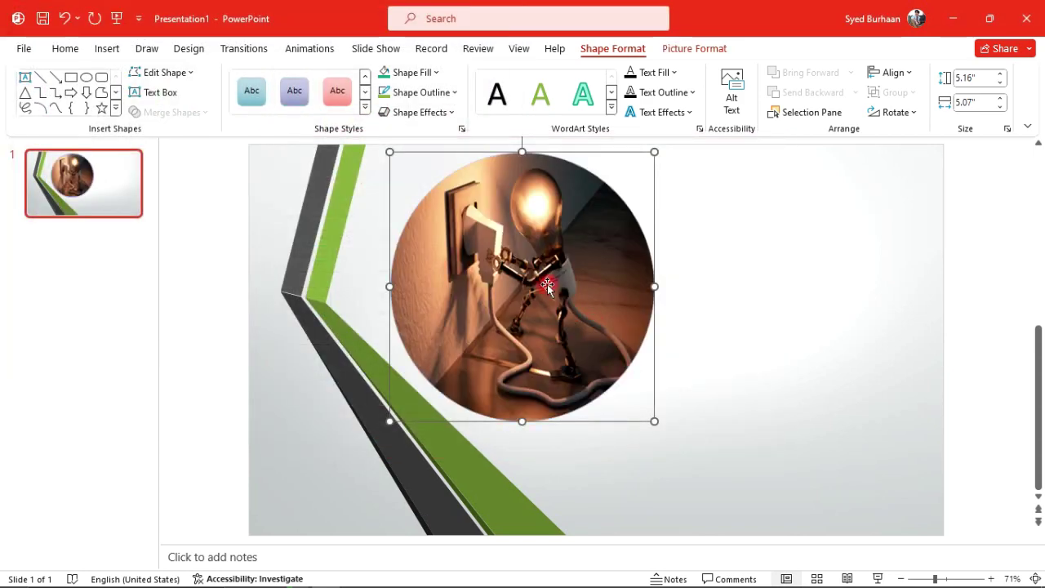
drag(544, 280, 785, 318)
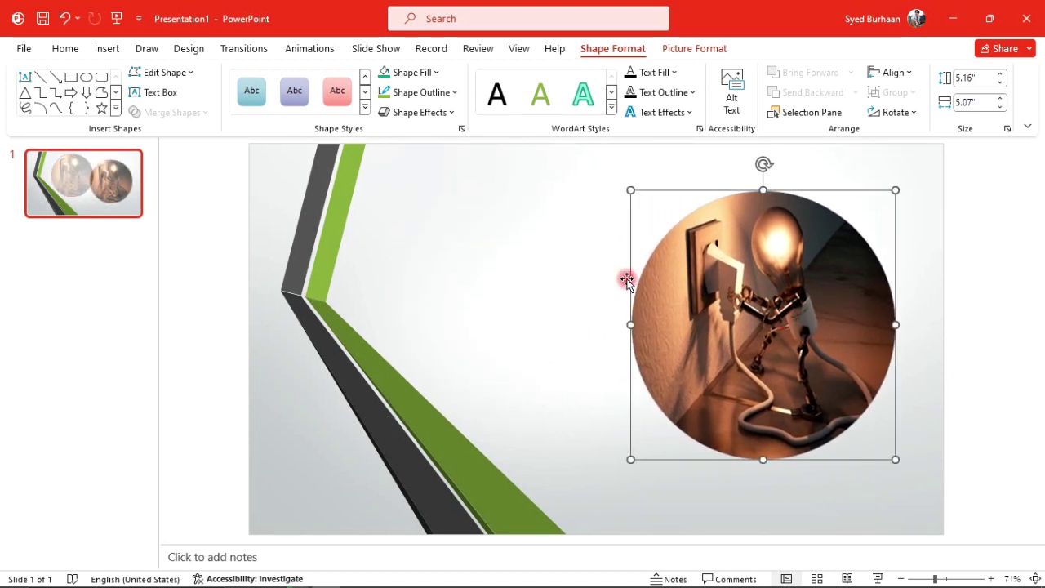
Fill the circle with an eyedropper-sampled light grey, then with mint.
click(421, 72)
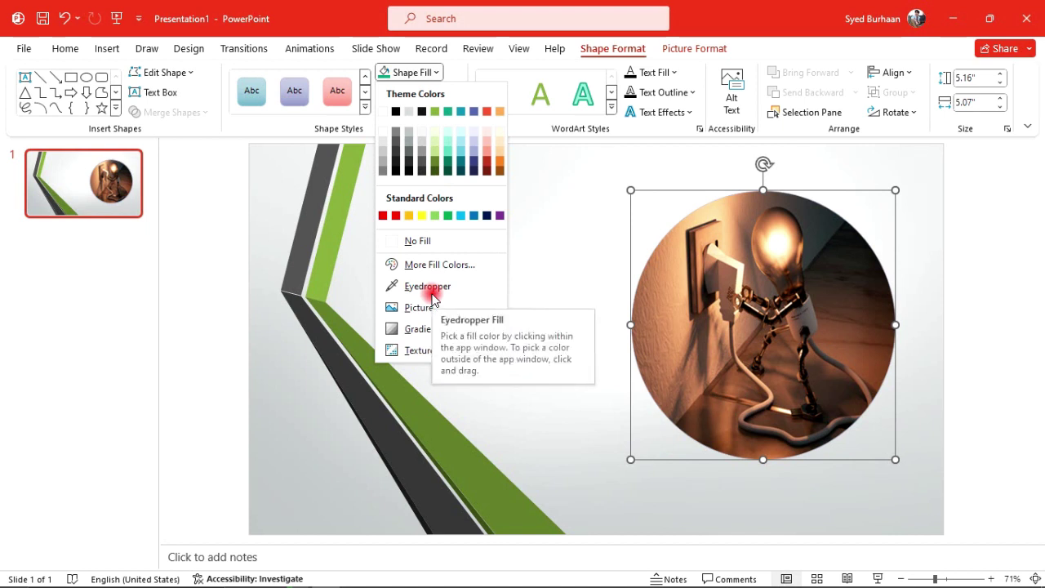
click(430, 290)
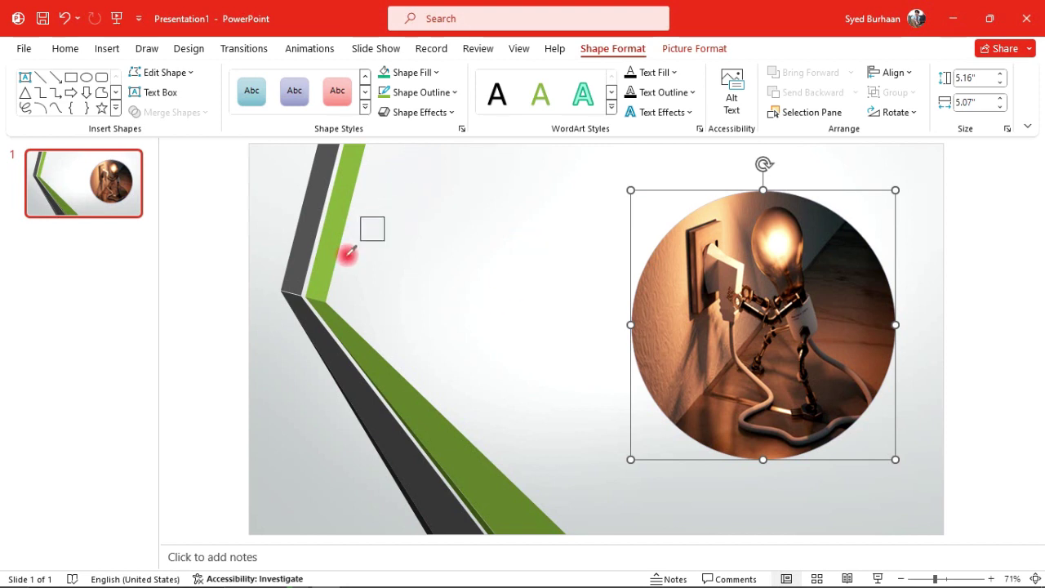
click(270, 202)
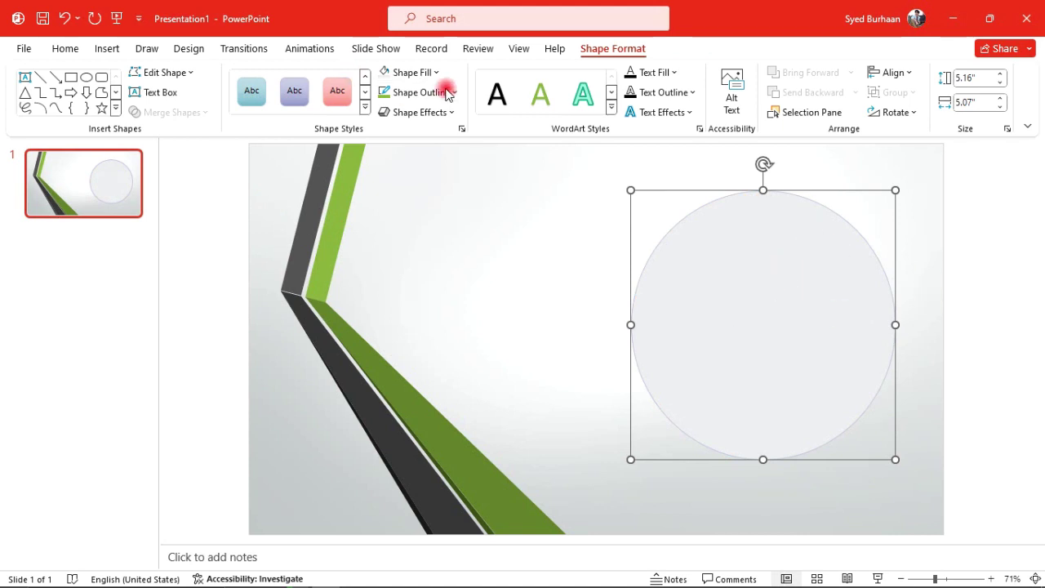
click(425, 74)
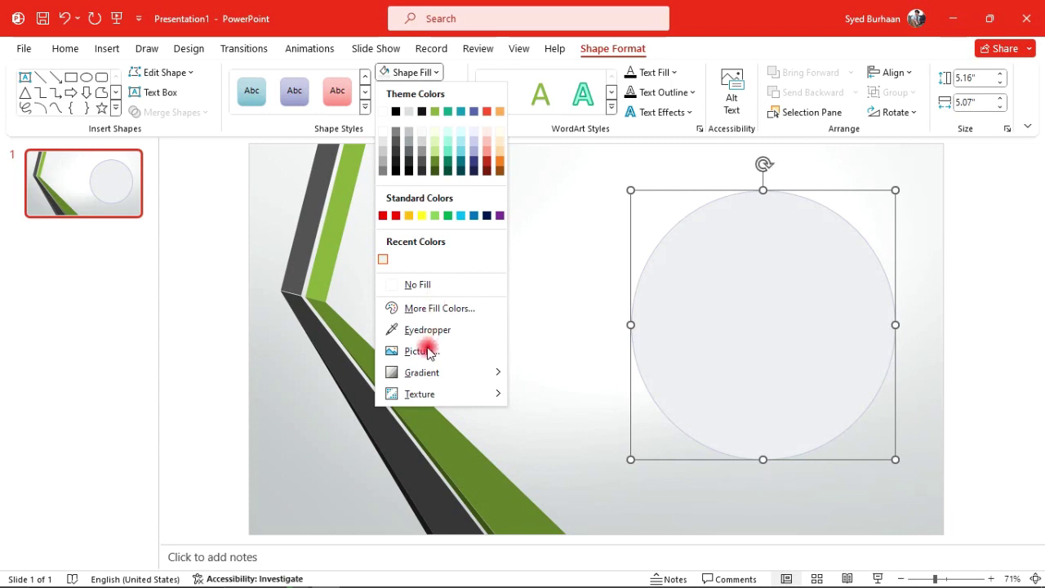
mouse_move(425, 373)
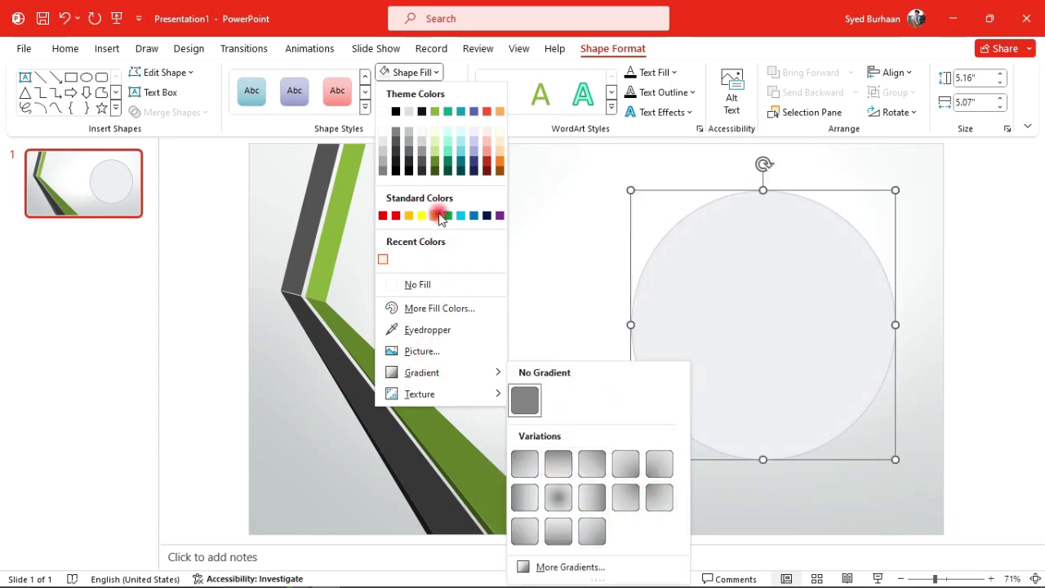
click(445, 156)
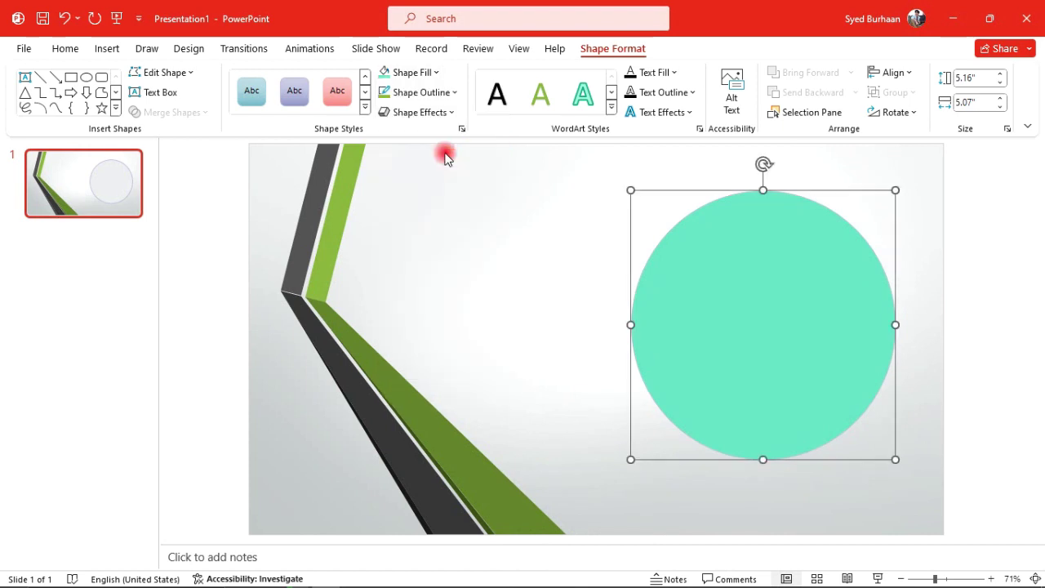
Apply a dark-variation diagonal teal gradient fill to the circle.
click(412, 73)
mouse_move(434, 375)
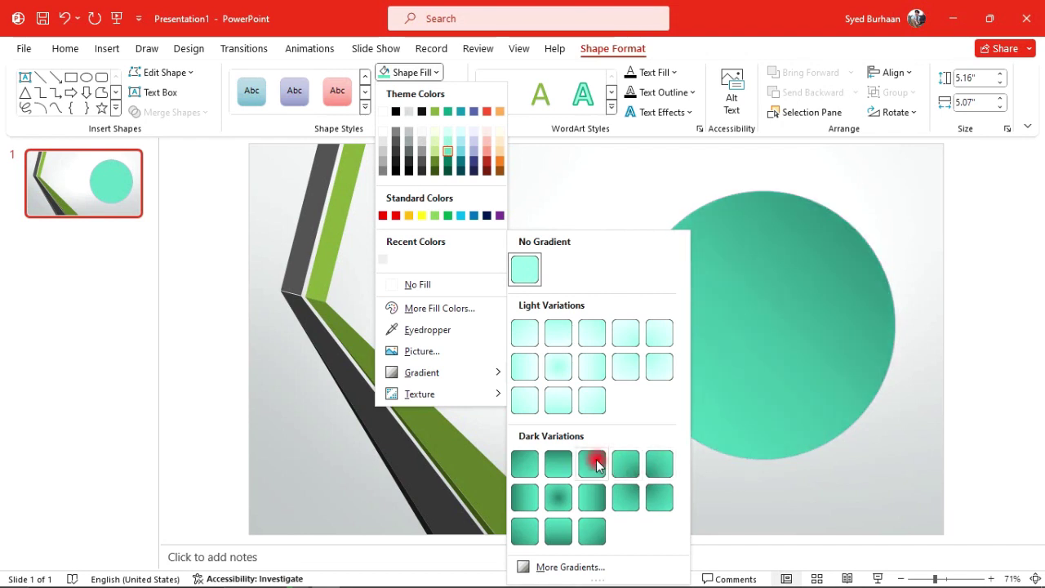
click(593, 463)
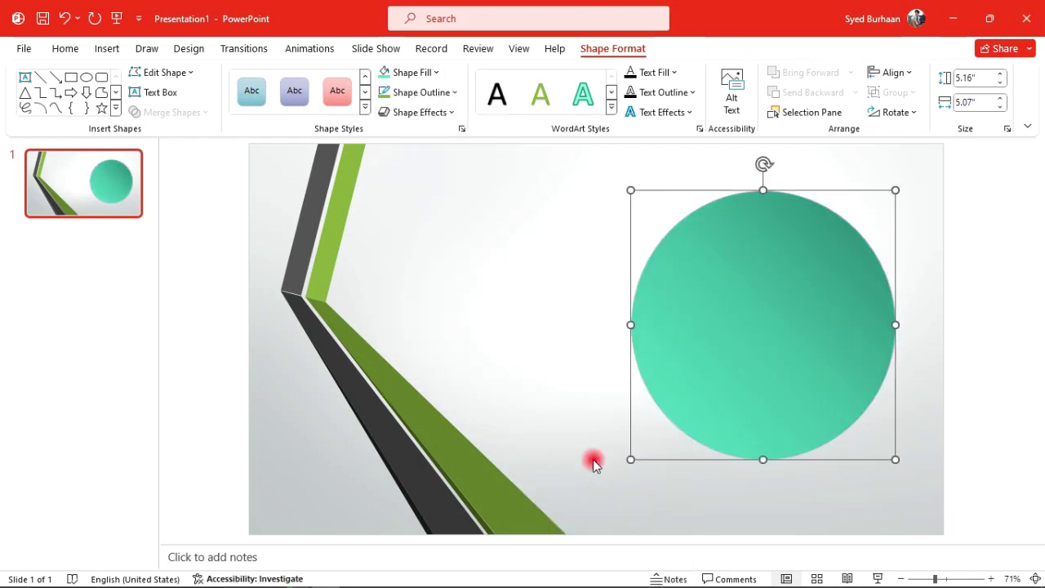
click(433, 73)
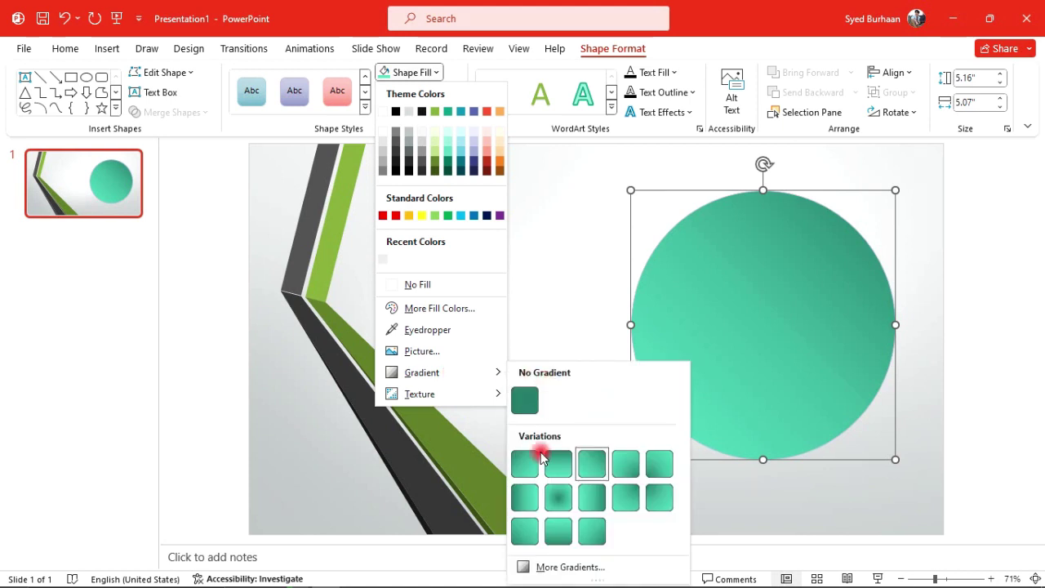
Make the gradient's middle stop yellow and add a blue stop at 75%.
click(570, 569)
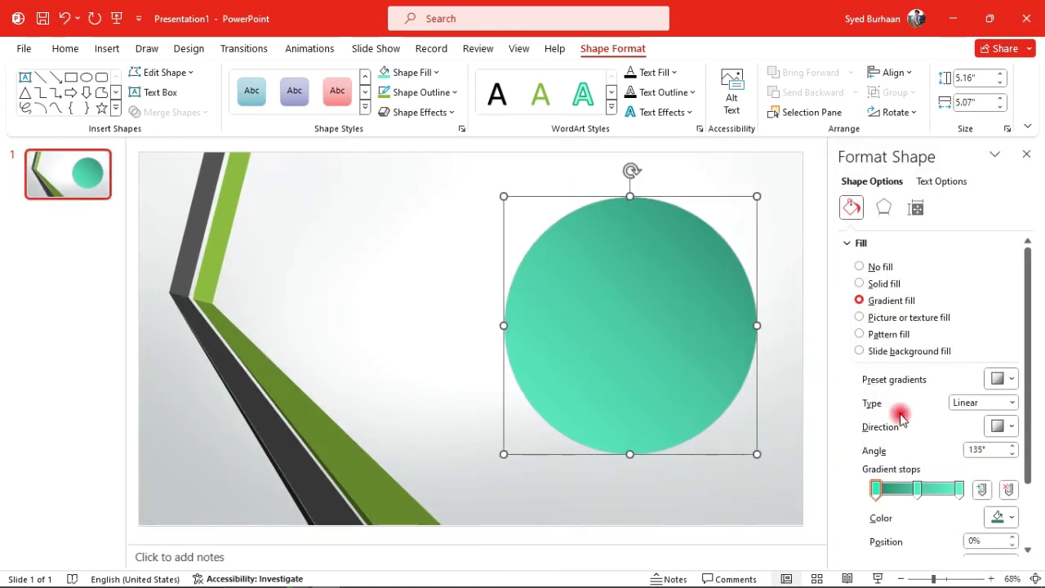
click(1003, 515)
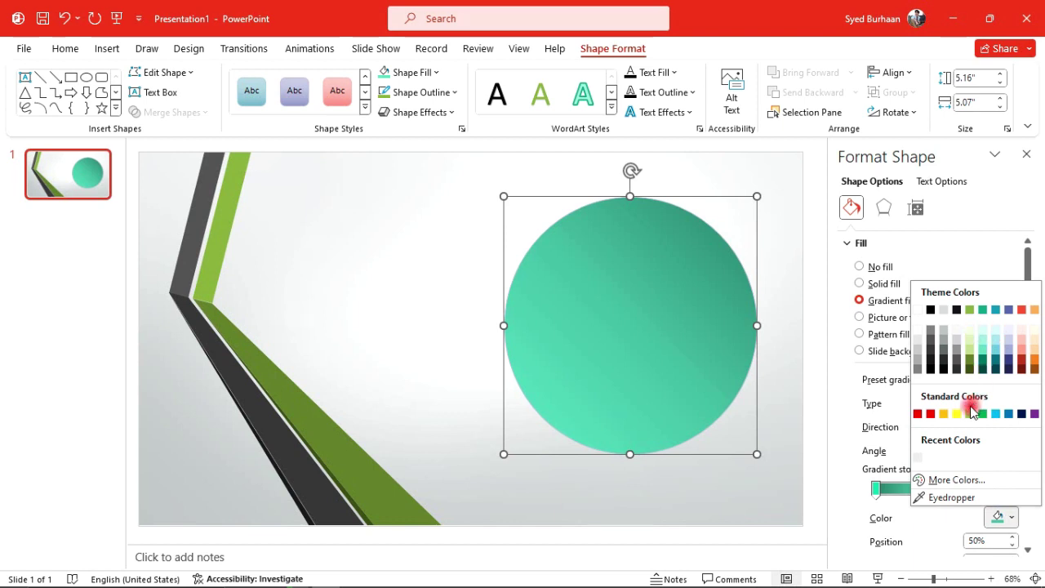
click(957, 415)
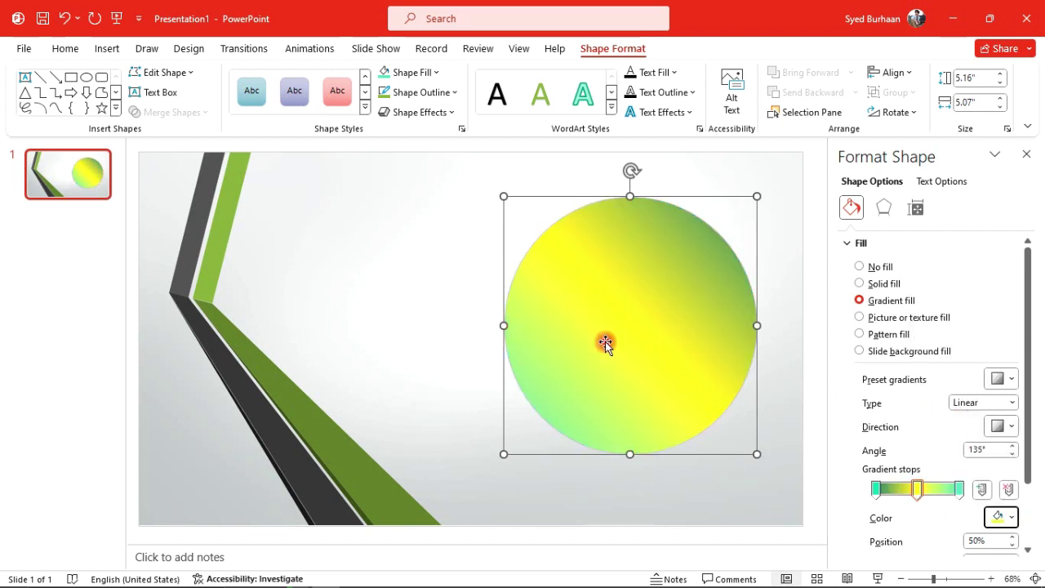
click(979, 490)
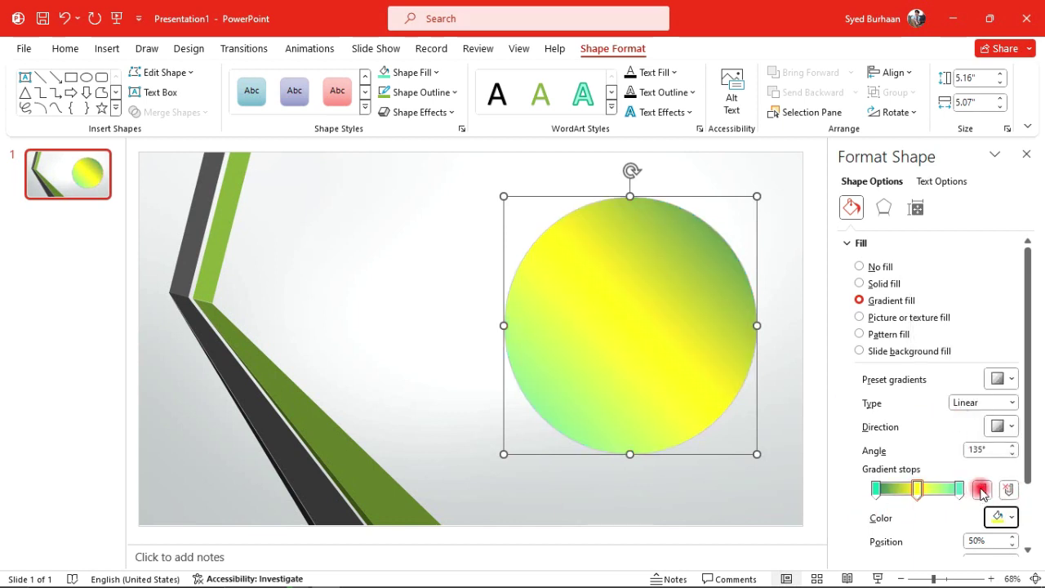
click(937, 489)
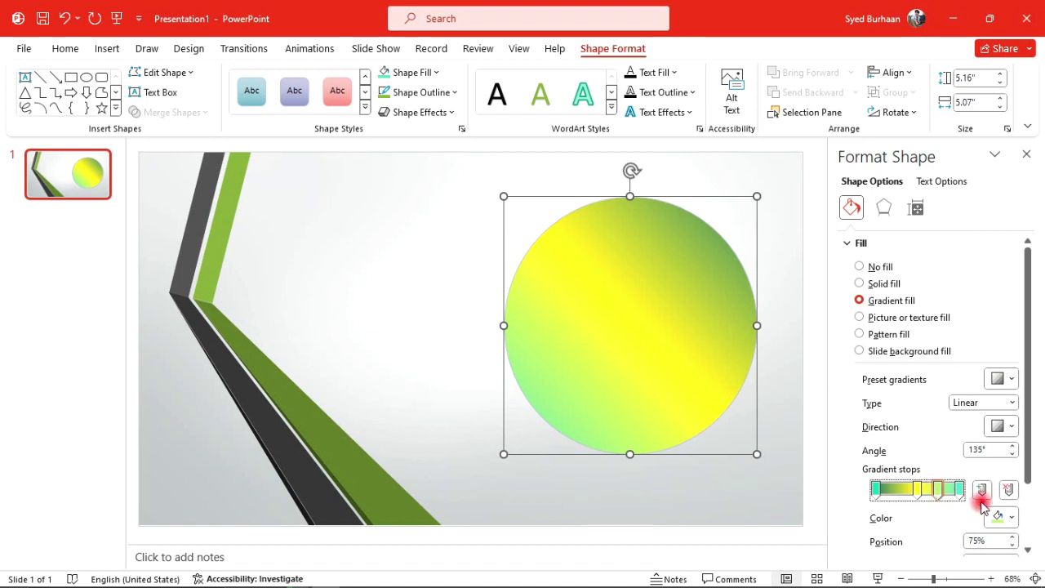
click(1004, 517)
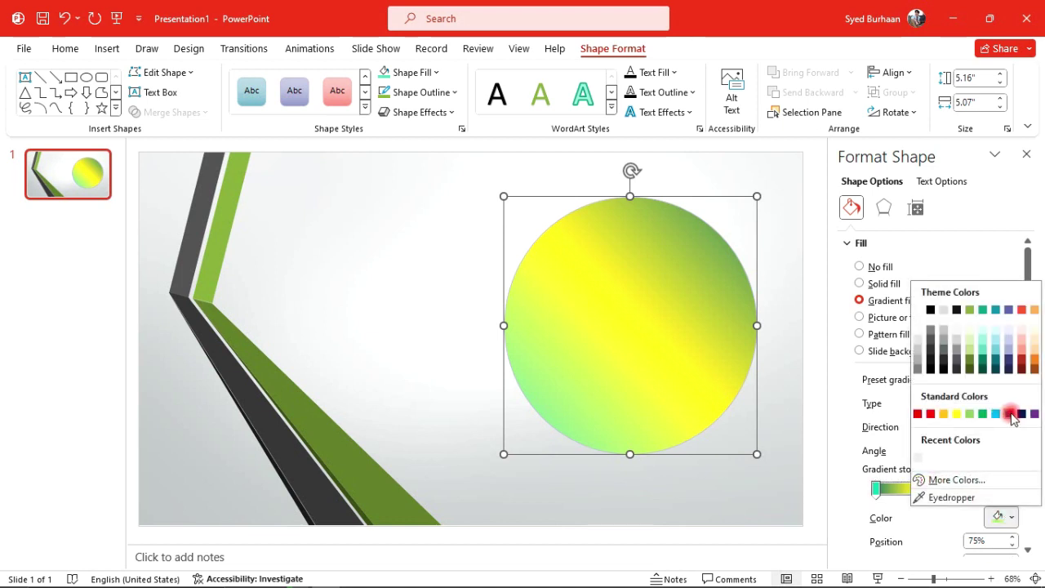
click(1011, 414)
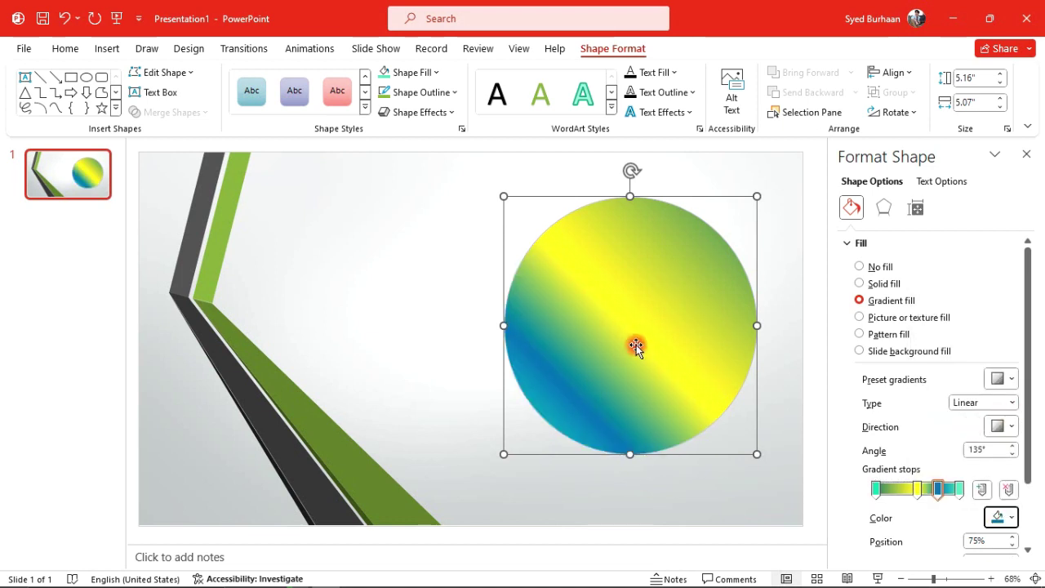
click(1025, 157)
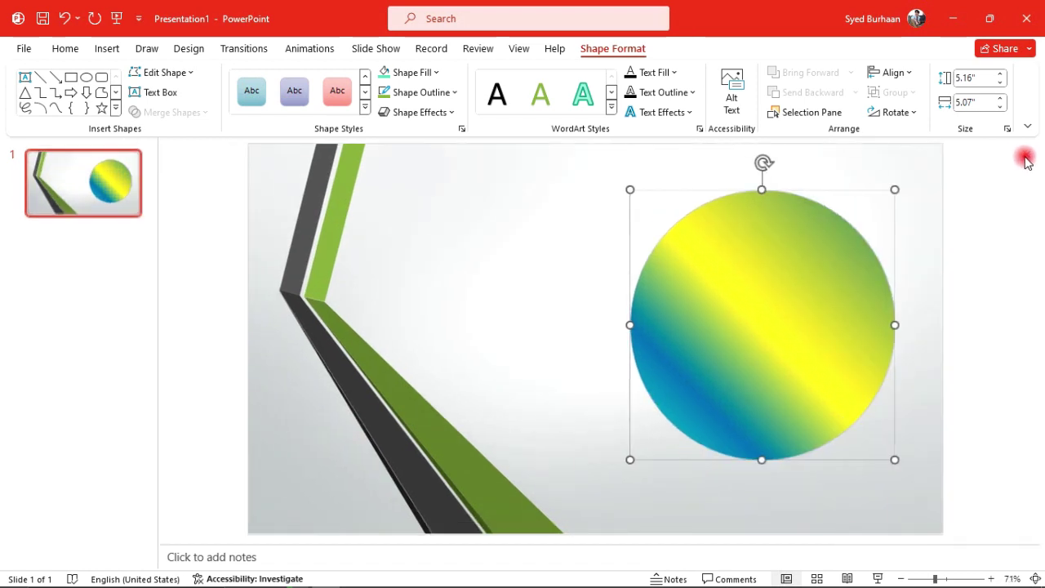
Apply the brown marble texture fill, move the circle left over the arrows and shrink it.
click(435, 76)
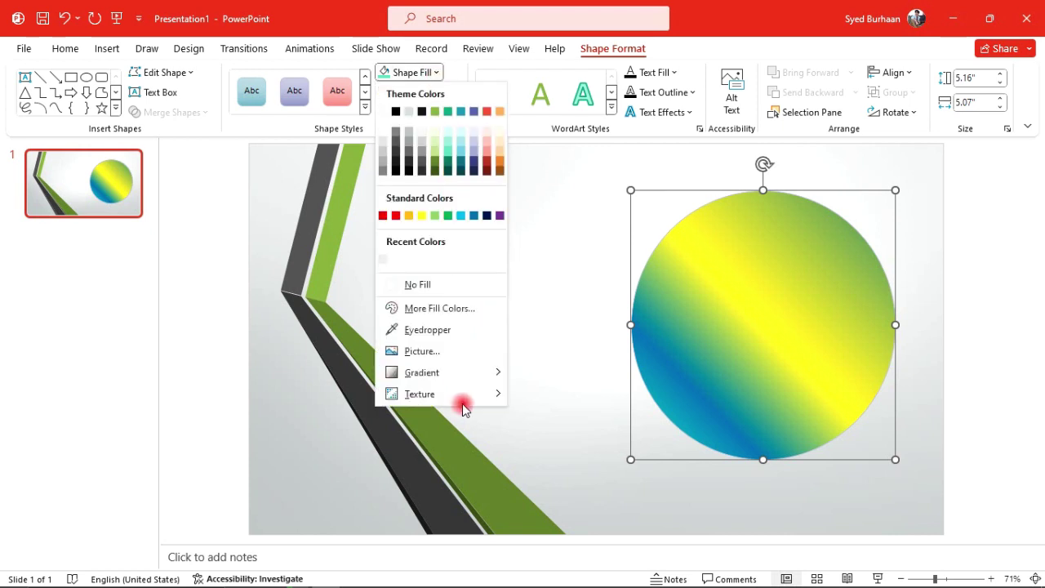
mouse_move(458, 397)
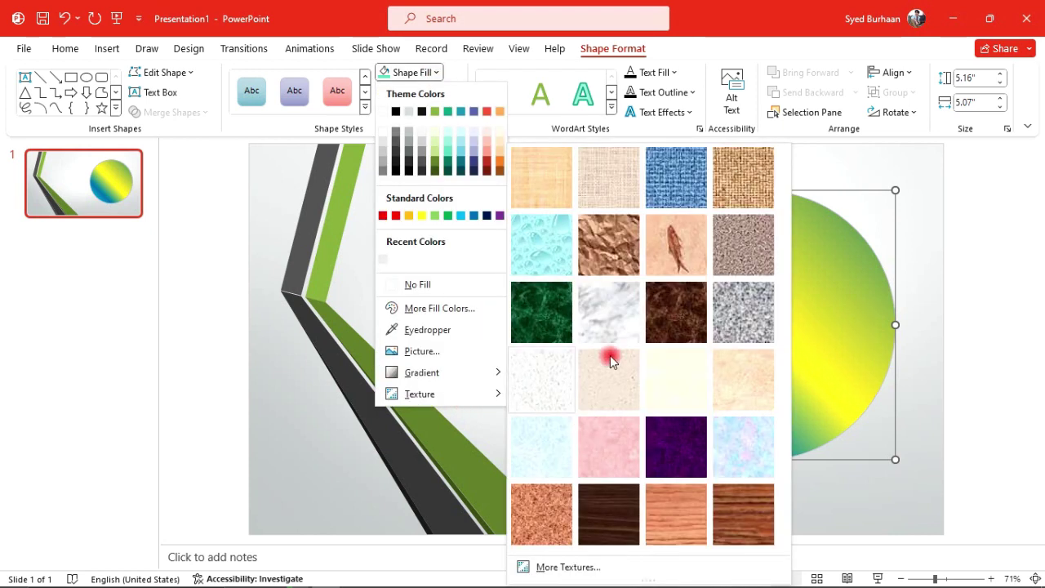
click(667, 312)
drag(787, 282, 513, 246)
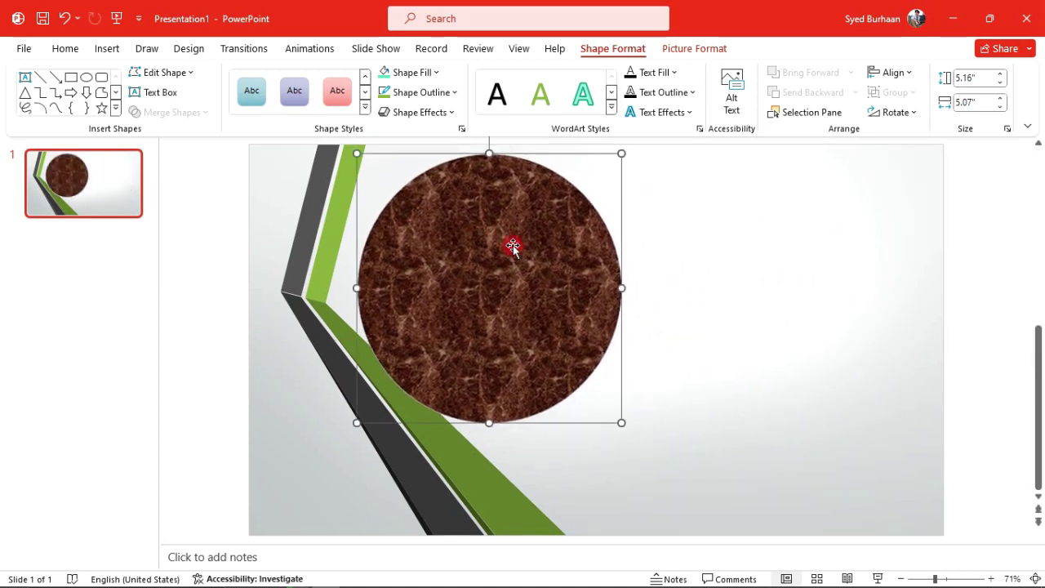
key(shift+Down)
key(shift+Down)
key(shift+Down)
Shrink the circle, move it right of centre and drag-adjust its height and width.
key(shift+Left)
key(shift+Left)
key(shift+Left)
key(shift+Left)
key(shift+Left)
key(shift+Left)
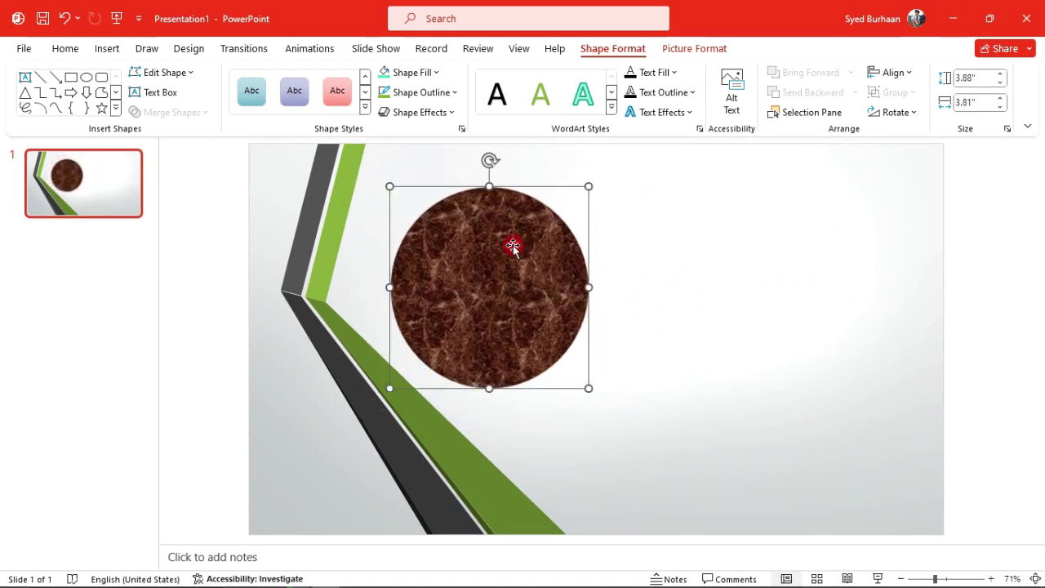
drag(512, 245, 753, 259)
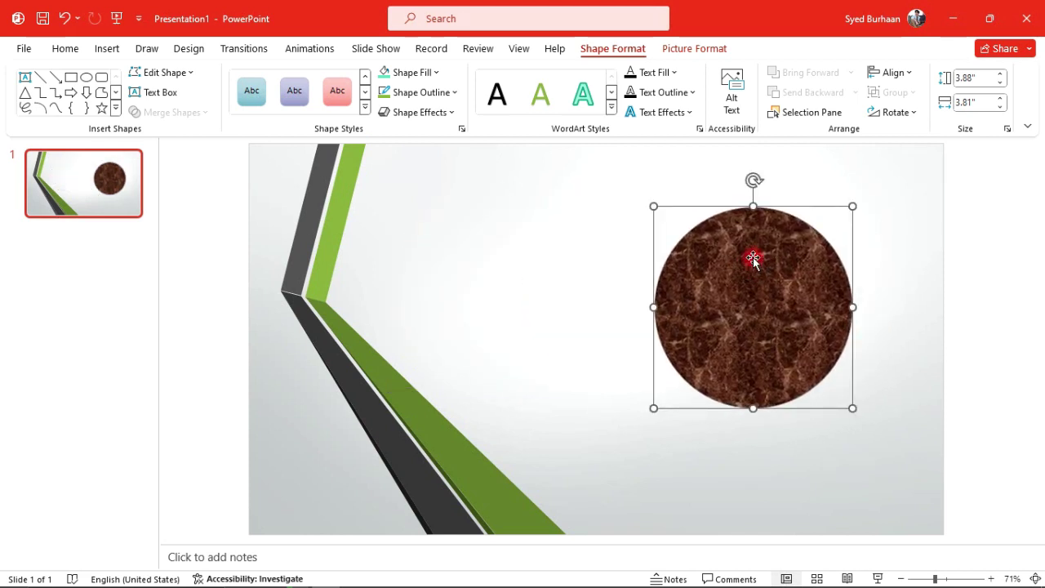
mouse_move(755, 208)
mouse_down()
mouse_move(756, 169)
mouse_move(753, 225)
mouse_up()
drag(854, 318, 844, 330)
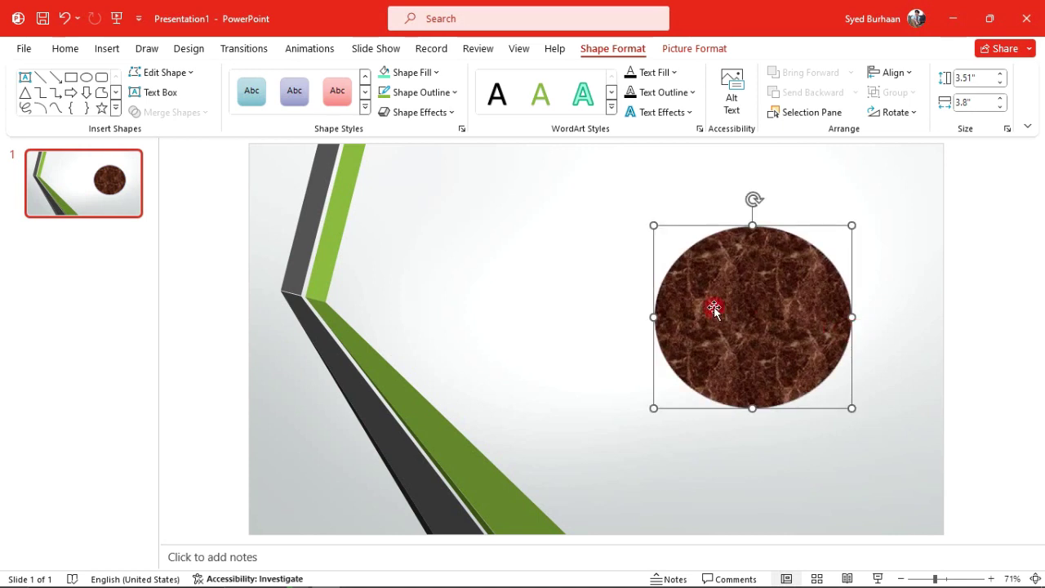
Nudge the shape's size into a 5.05" by 2.63" wide oval, shifting it slightly left.
key(shift+Up)
key(shift+Up)
key(shift+Up)
key(shift+Up)
key(shift+Up)
key(shift+Up)
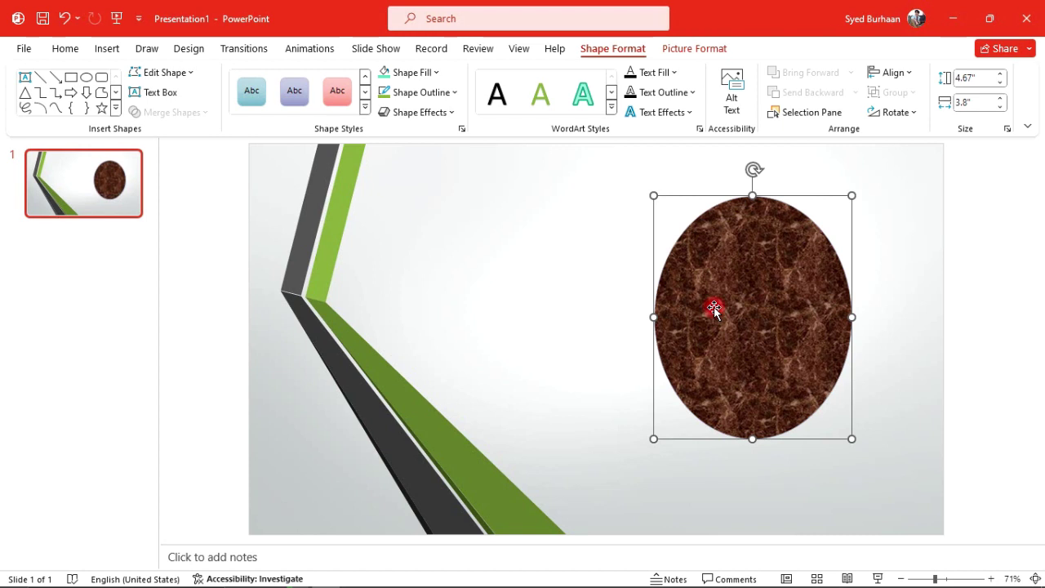
key(shift+Up)
key(shift+Up)
key(shift+Up)
key(shift+Up)
key(shift+Up)
key(shift+Up)
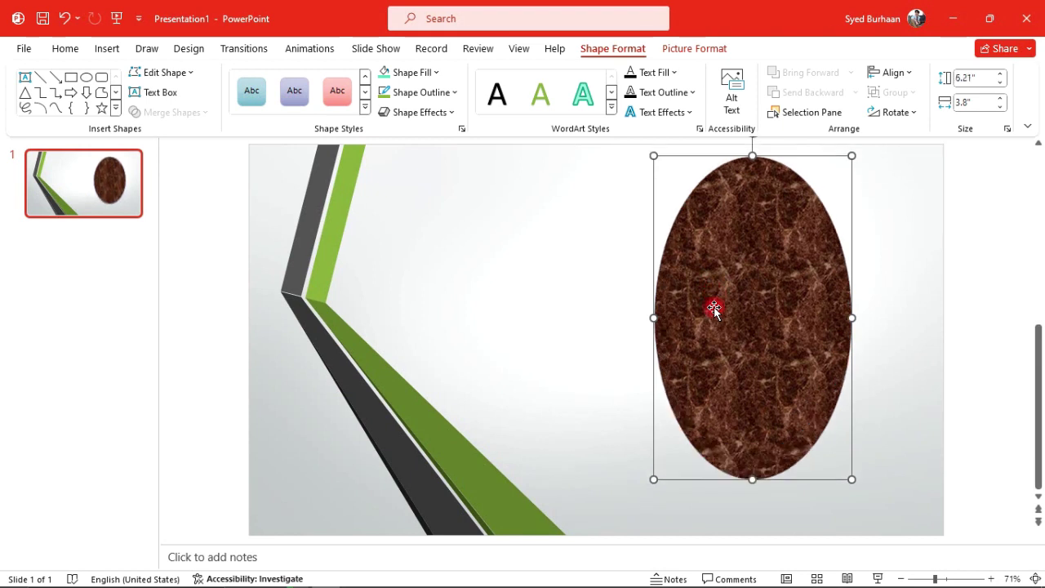
key(shift+Up)
key(shift+Up)
key(shift+Up)
key(shift+Up)
key(shift+Up)
key(shift+Up)
key(shift+Up)
key(shift+Up)
key(shift+Up)
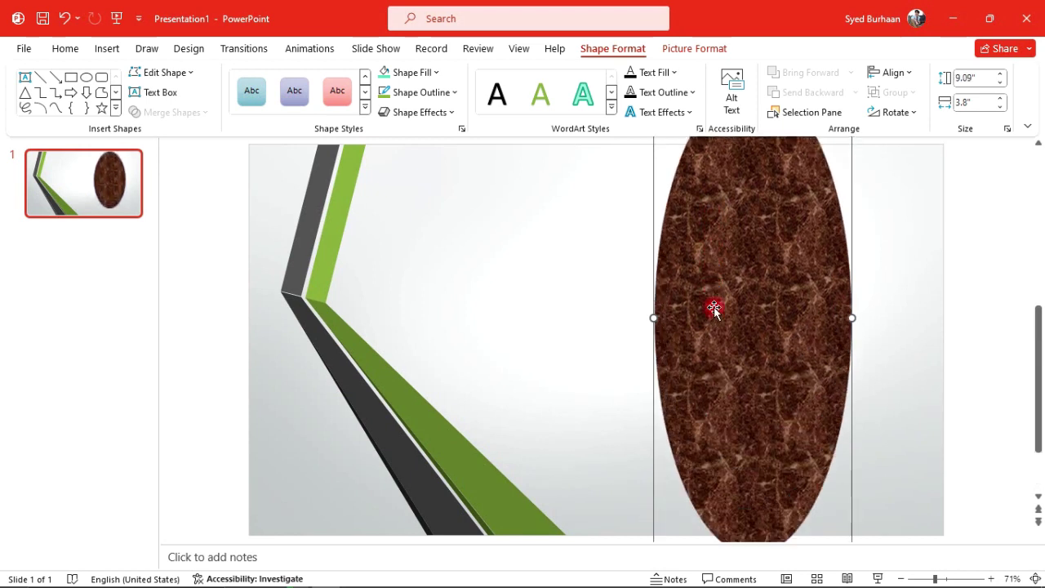
key(shift+Up)
key(shift+Down)
key(shift+Down)
key(shift+Down)
key(shift+Down)
key(shift+Down)
key(shift+Down)
key(shift+Down)
key(shift+Down)
key(shift+Down)
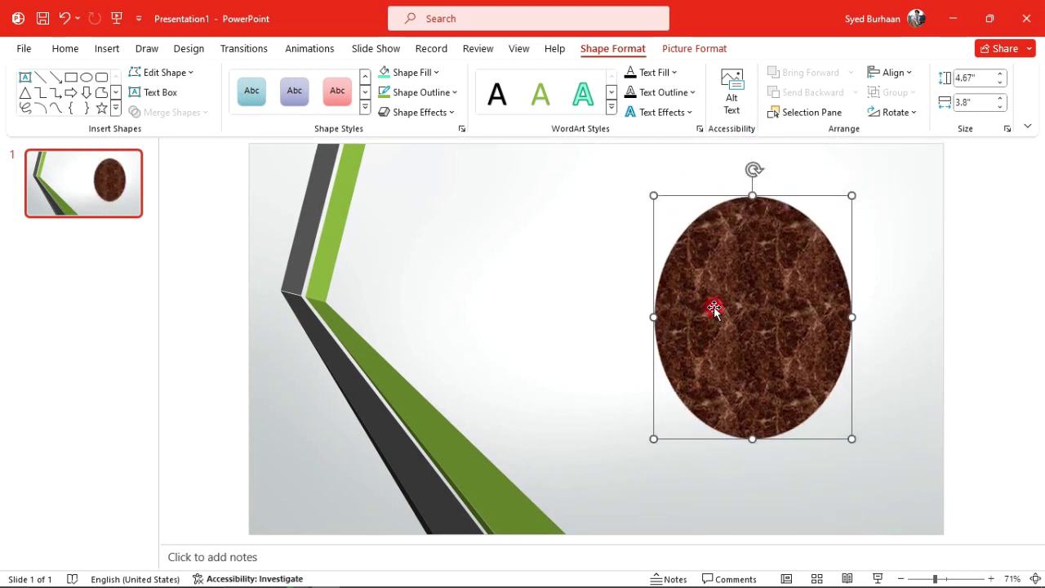
key(shift+Down)
key(shift+Down)
key(shift+Down)
key(shift+Down)
key(shift+Down)
key(shift+Down)
key(shift+Down)
key(shift+Down)
key(shift+Down)
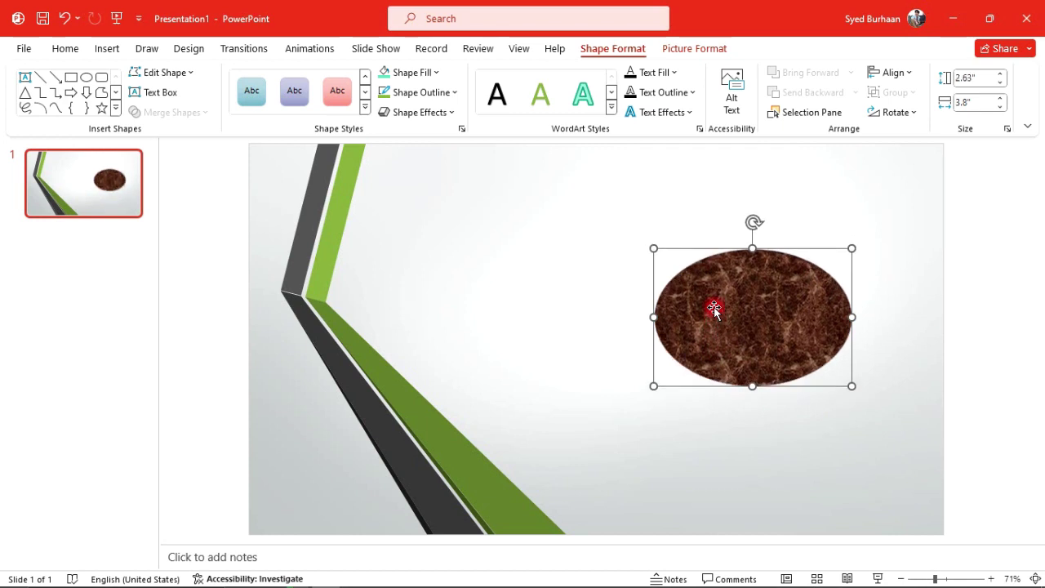
key(shift+Left)
key(shift+Left)
key(shift+Left)
key(shift+Left)
key(shift+Left)
key(shift+Left)
key(shift+Left)
key(shift+Left)
key(shift+Left)
key(shift+Left)
key(shift+Left)
key(shift+Left)
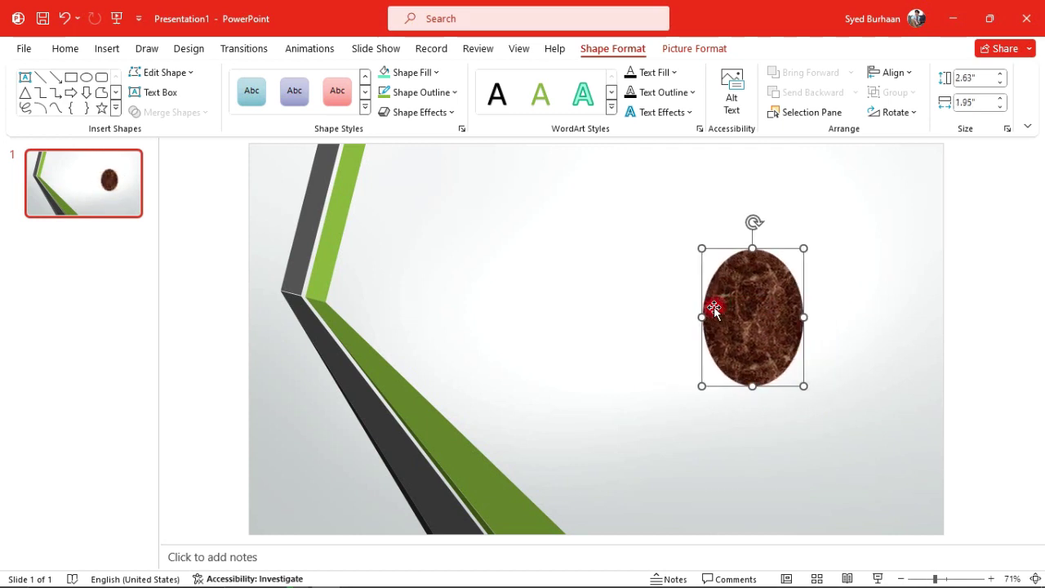
key(shift+Right)
key(shift+Right)
key(shift+Right)
key(shift+Right)
key(shift+Right)
key(shift+Right)
key(shift+Right)
key(shift+Right)
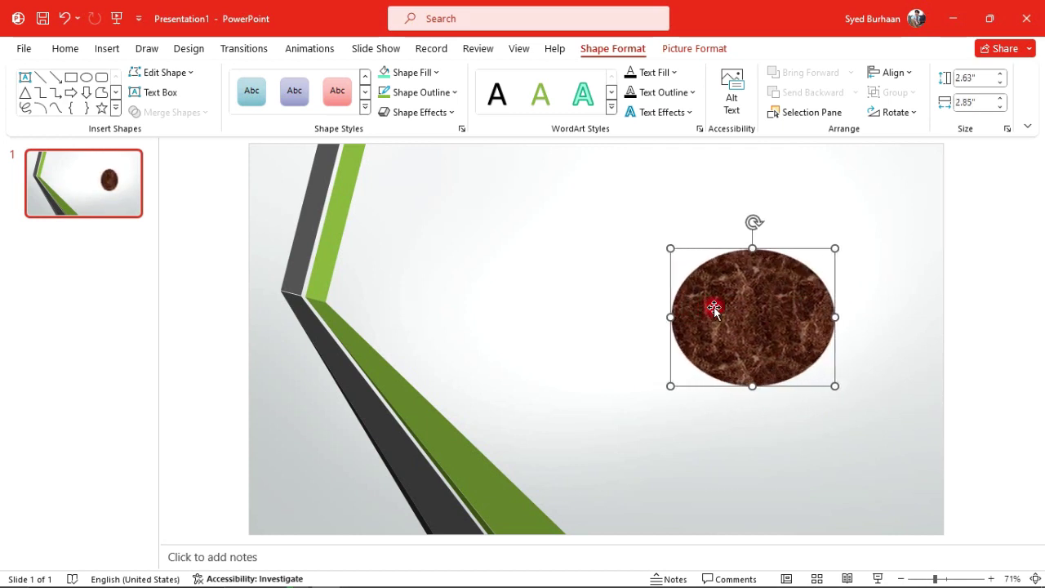
key(shift+Right)
key(shift+Right)
key(shift+Right)
key(shift+Right)
key(shift+Right)
key(shift+Right)
key(shift+Right)
key(shift+Right)
key(shift+Right)
key(shift+Right)
key(shift+Right)
key(shift+Right)
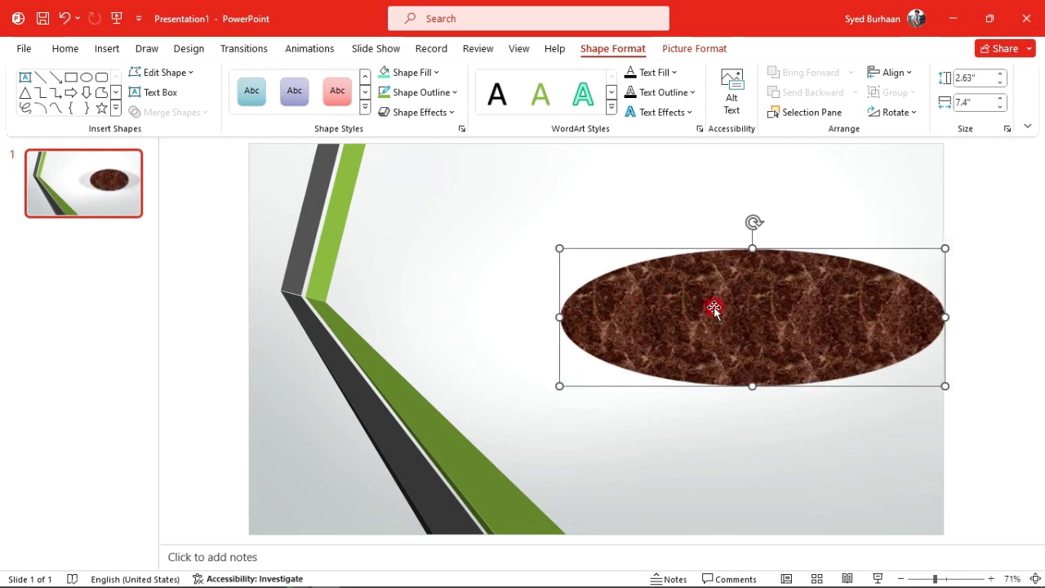
key(shift+Left)
key(shift+Left)
key(shift+Left)
key(shift+Left)
key(shift+Left)
key(shift+Left)
drag(715, 309, 628, 300)
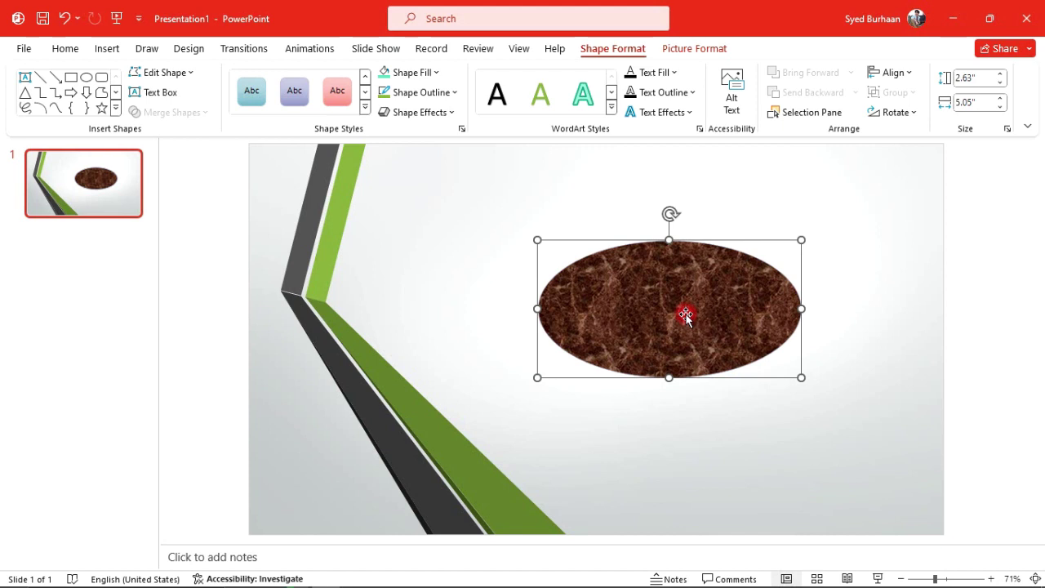
click(452, 94)
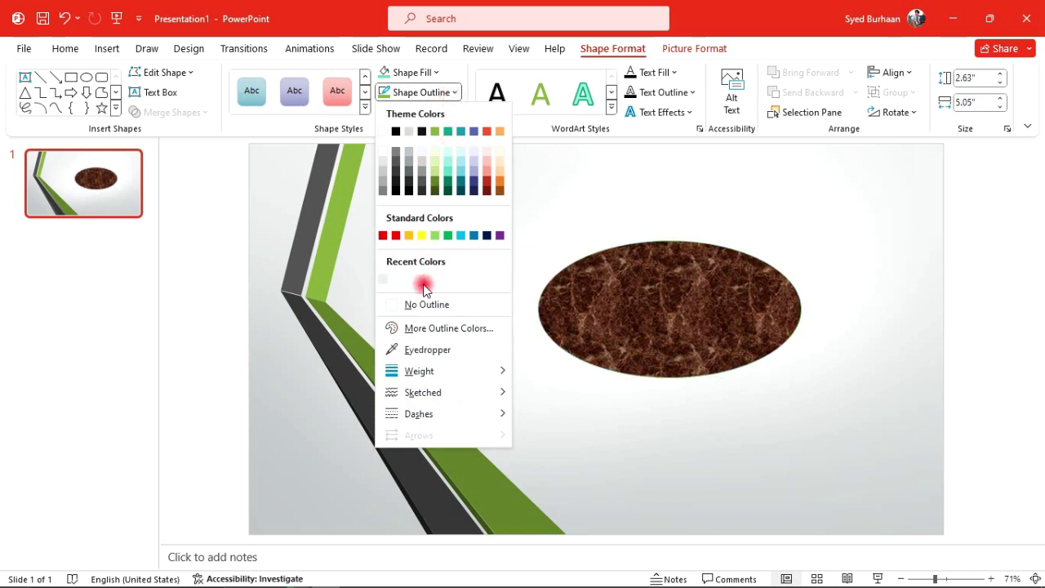
mouse_move(446, 371)
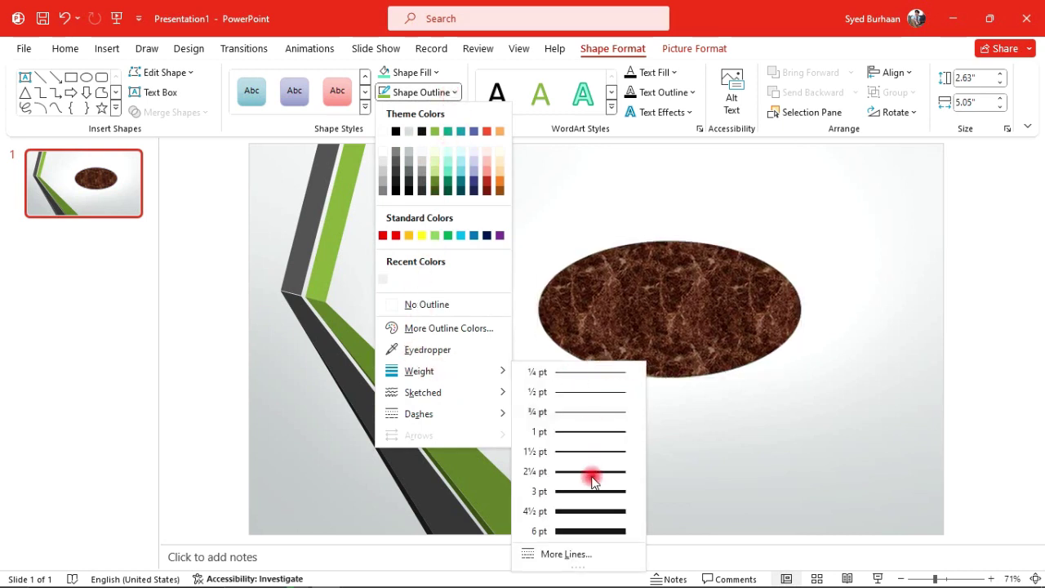
click(586, 492)
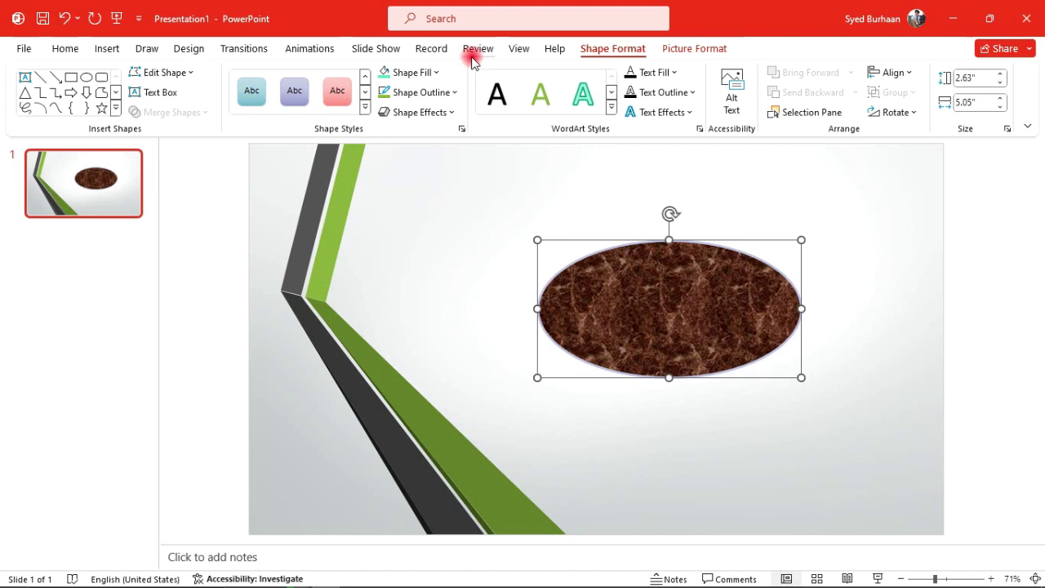
click(434, 92)
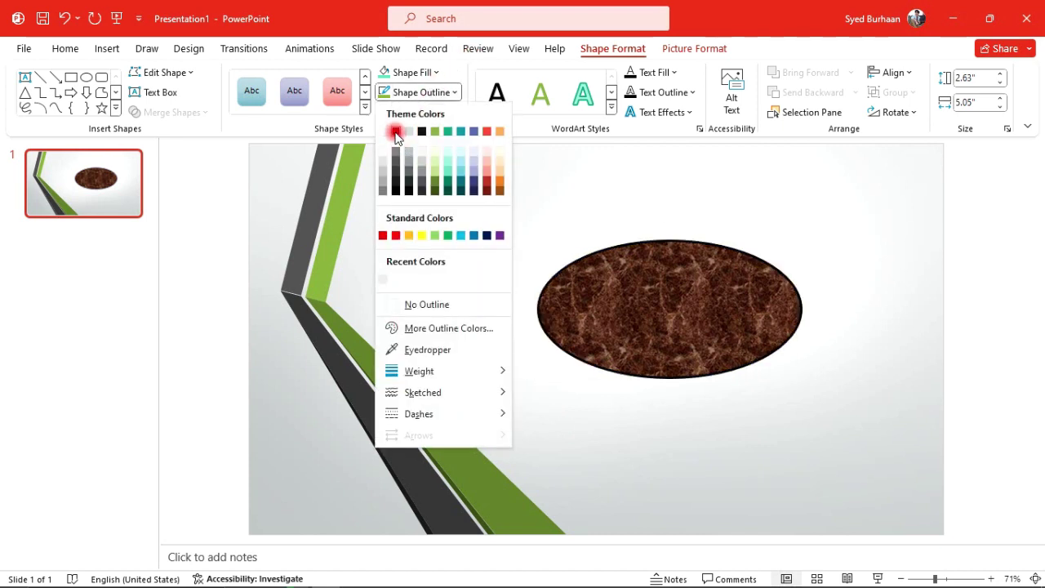
click(421, 236)
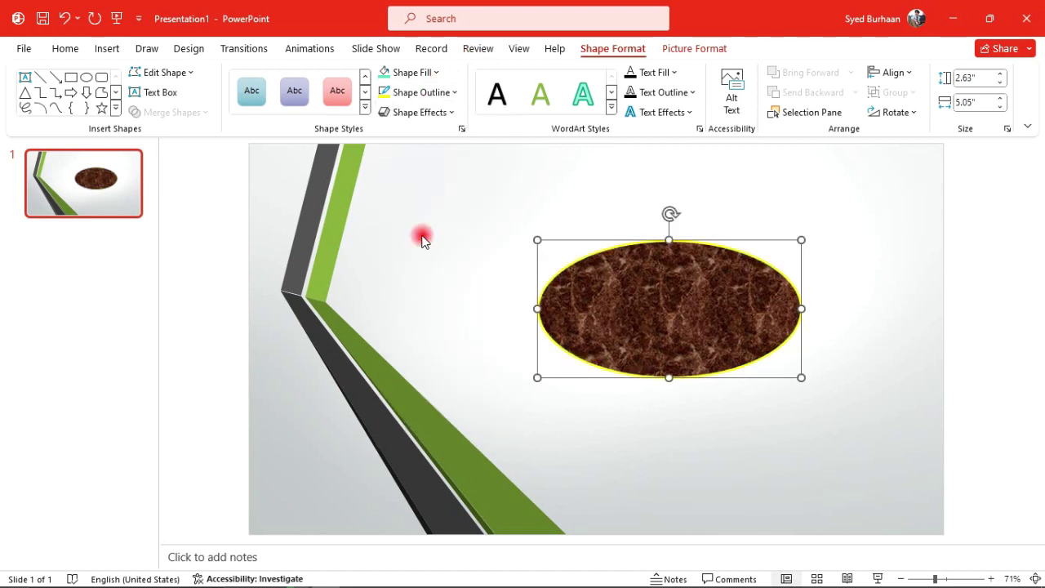
click(447, 93)
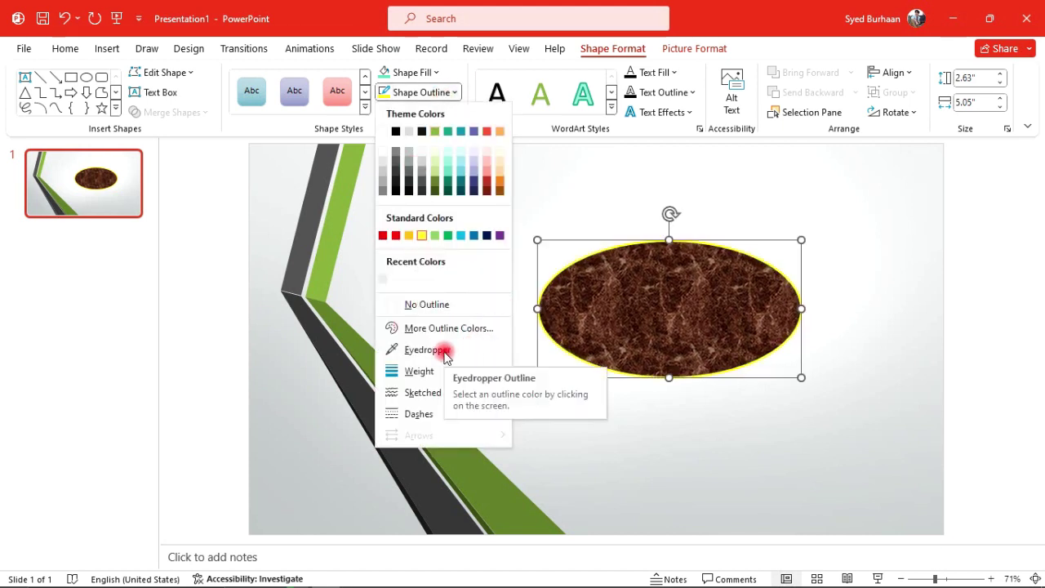
mouse_move(437, 373)
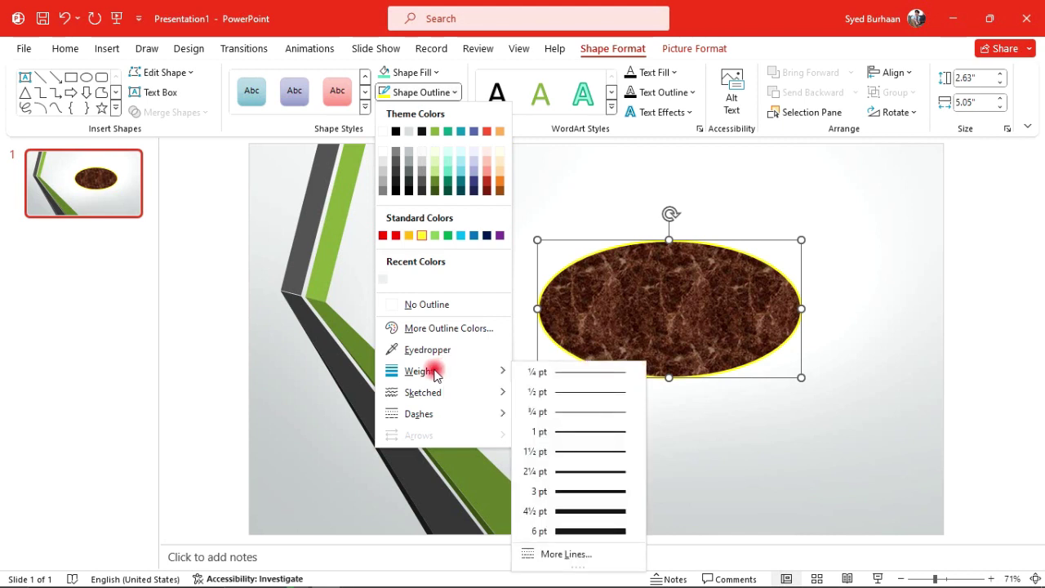
mouse_move(438, 392)
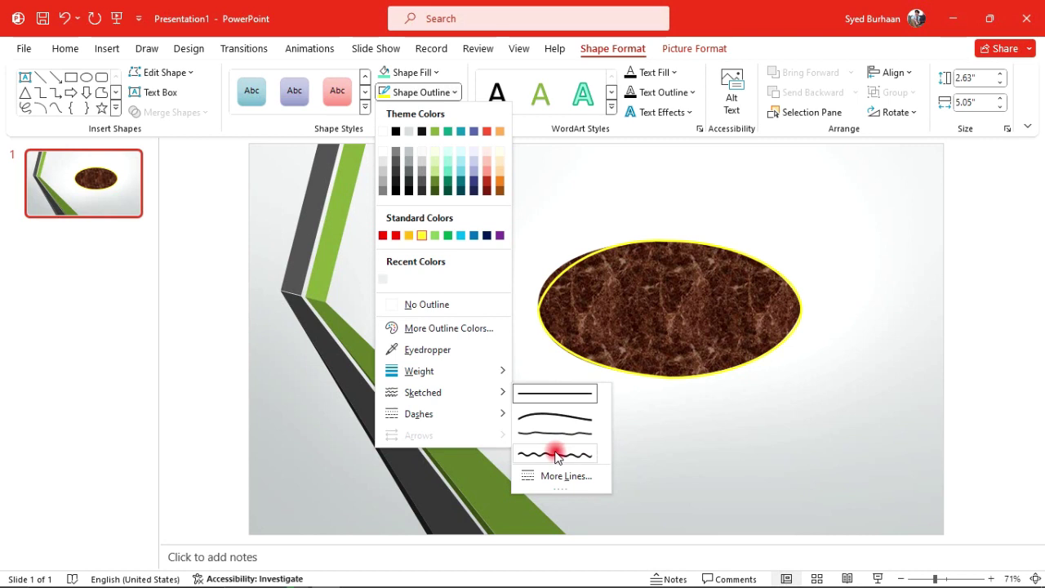
mouse_move(434, 414)
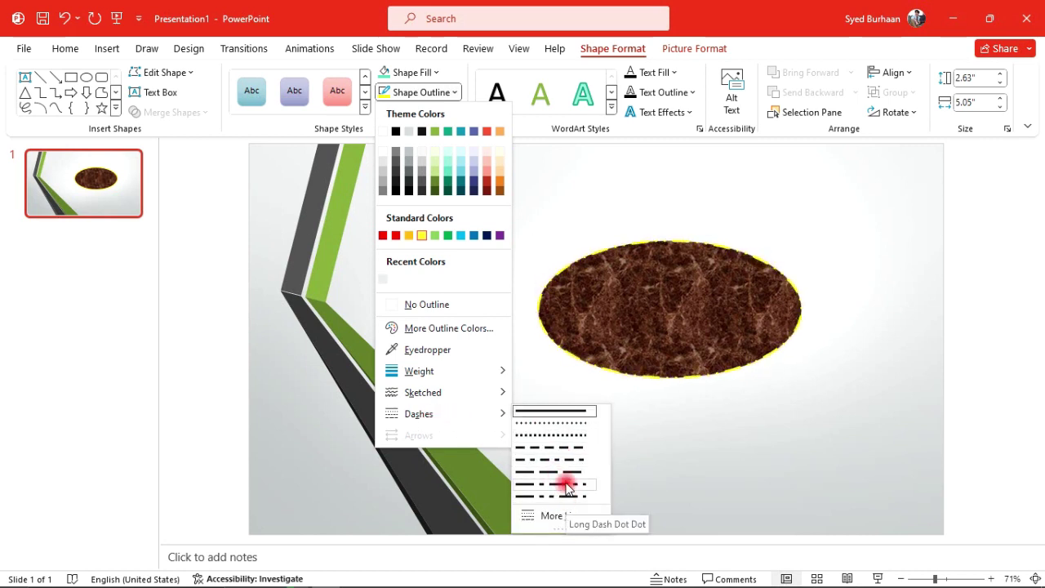
click(535, 169)
Browse the oval's Shape Effects submenus, ending on the 3-D Rotation presets.
click(435, 112)
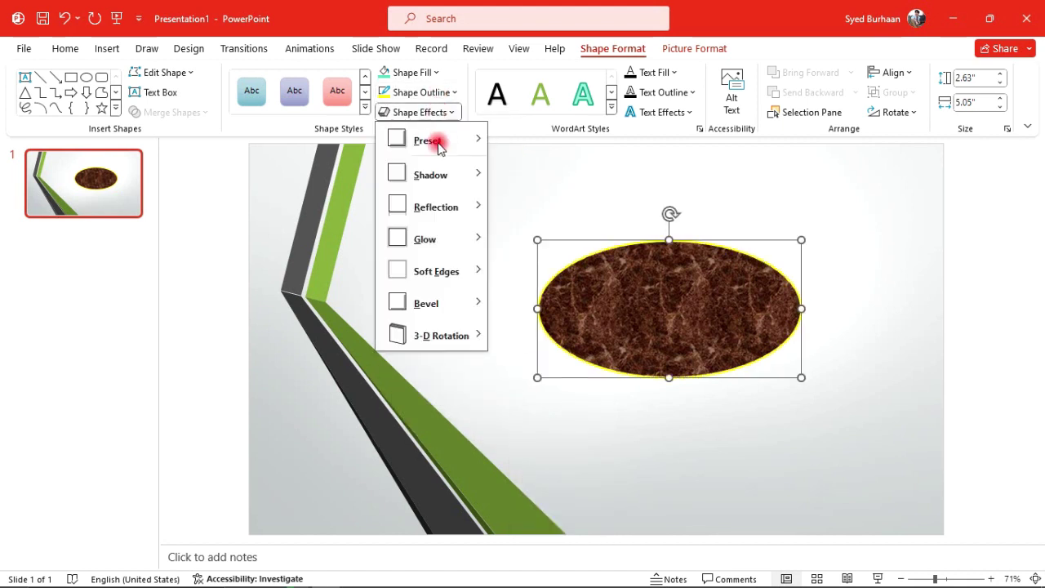
mouse_move(435, 178)
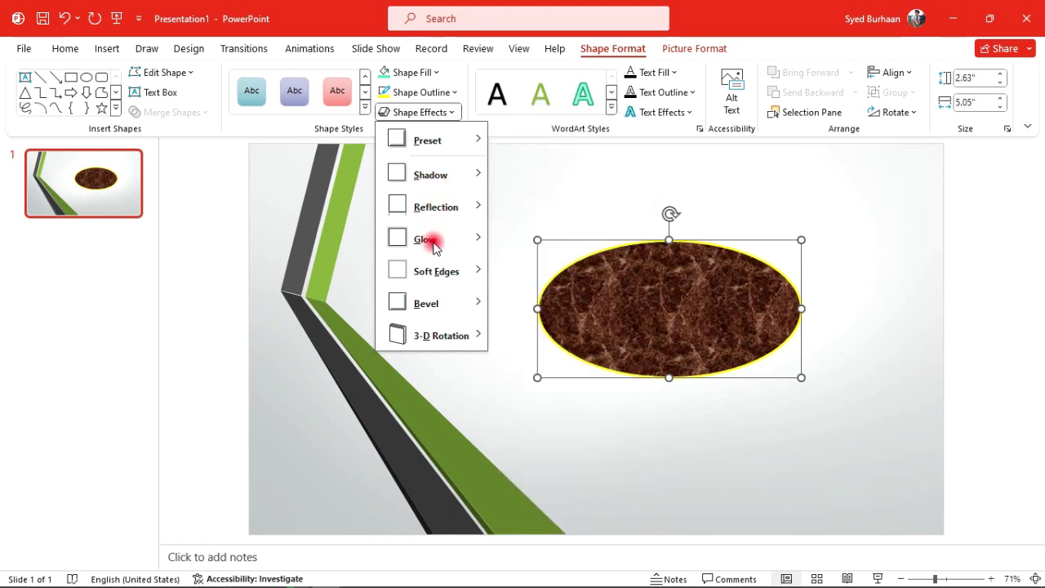
mouse_move(433, 271)
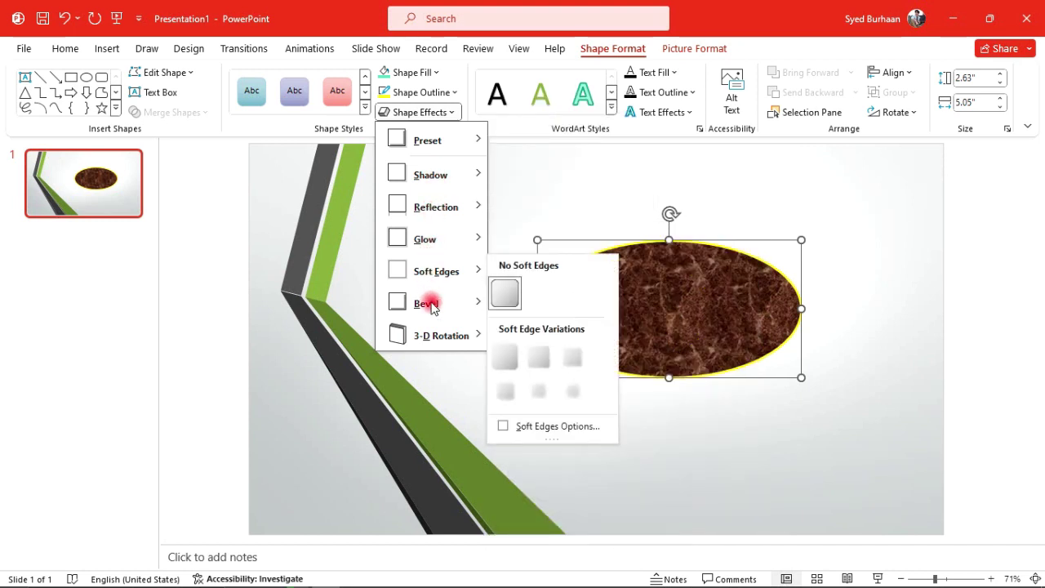
mouse_move(433, 338)
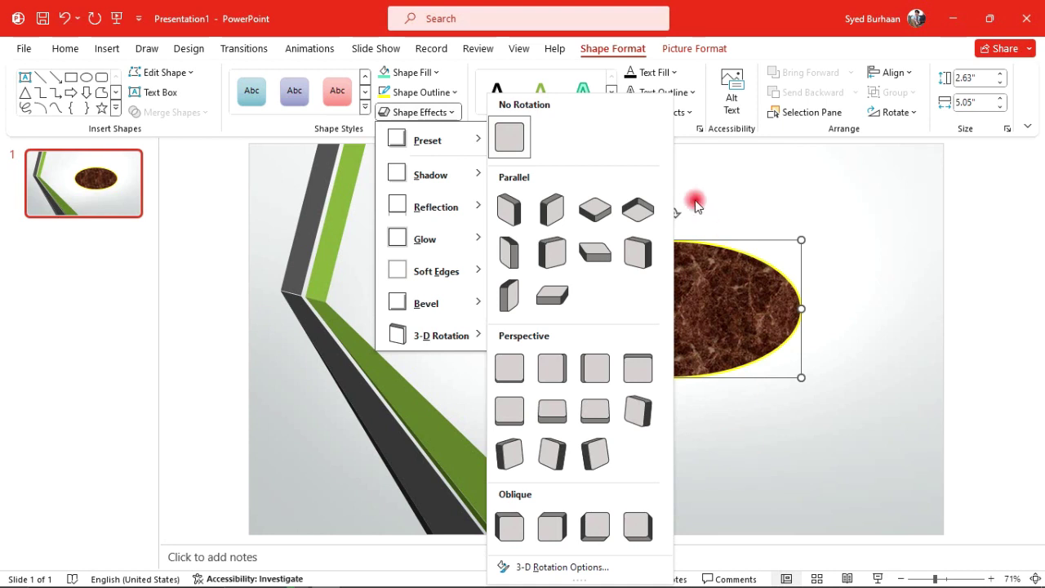
Undo the recent oval resizes, move it left, then delete the oval from the slide.
click(717, 282)
key(ctrl+z)
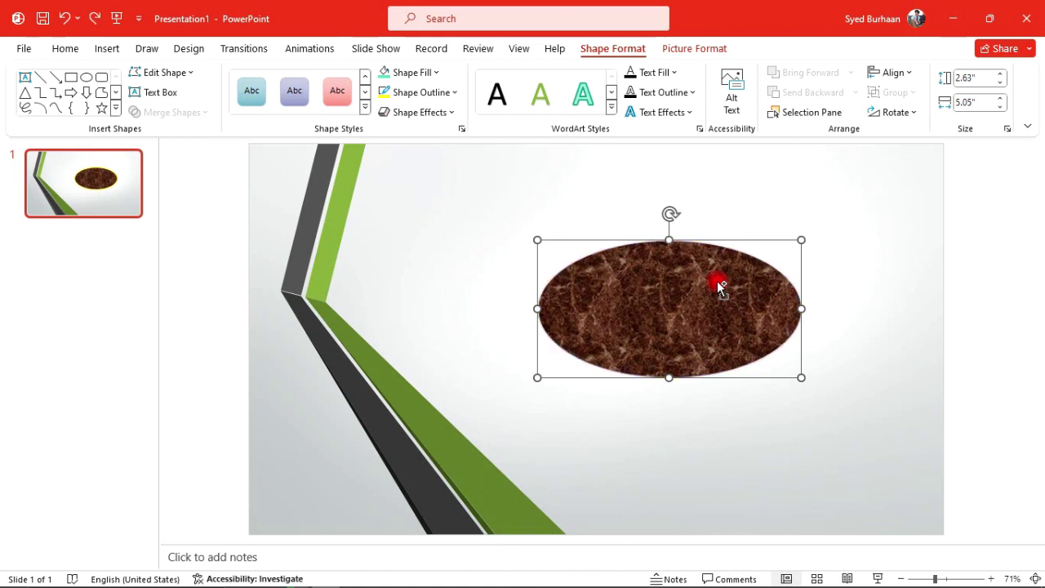
key(ctrl+z)
key(ctrl+z)
key(ctrl+z)
key(ctrl+z)
key(ctrl+z)
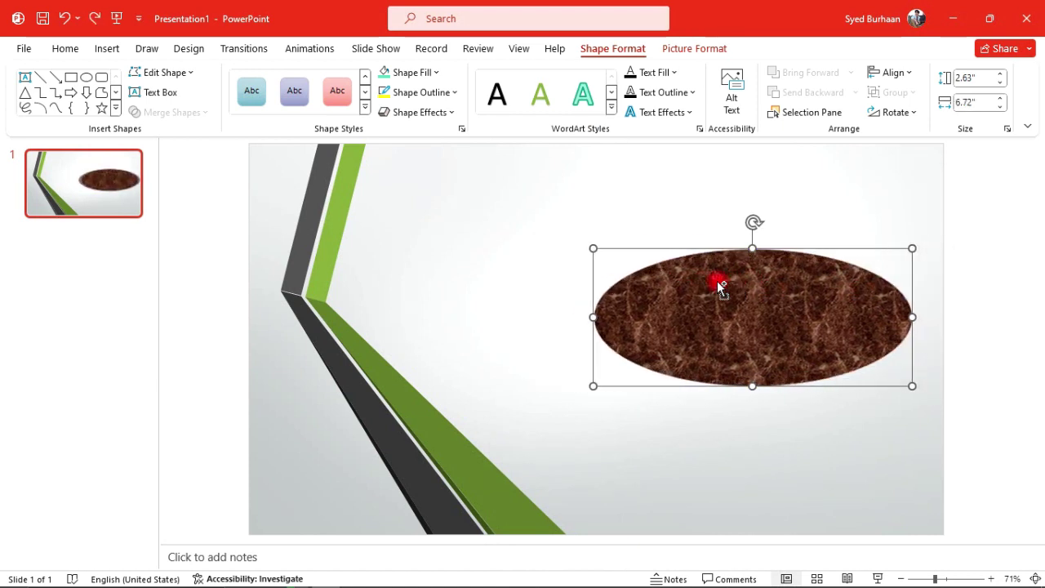
key(ctrl+z)
key(ctrl+z)
key(ctrl+z)
key(ctrl+z)
key(ctrl+z)
key(ctrl+z)
key(ctrl+z)
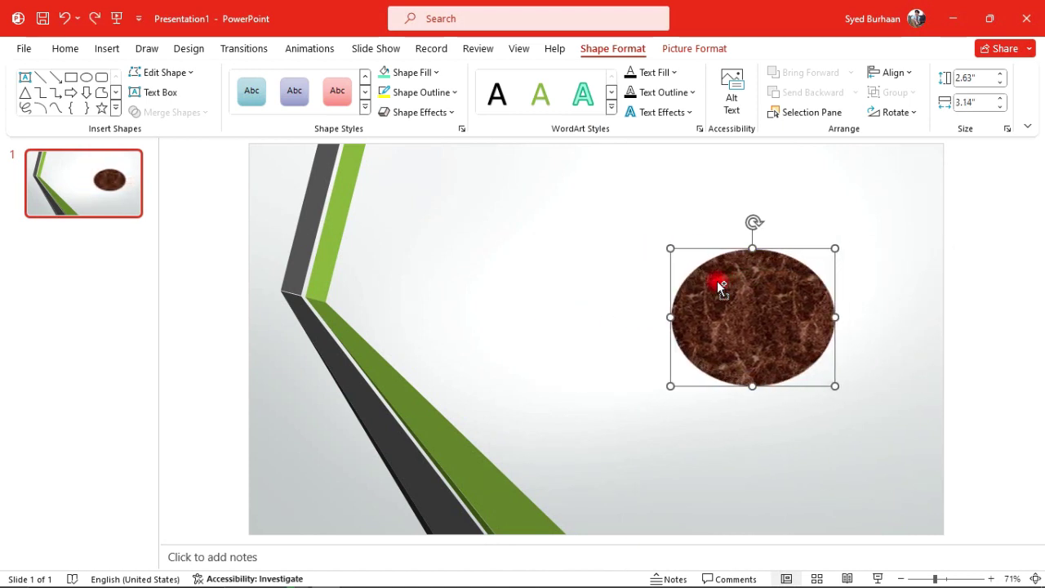
key(ctrl+z)
key(ctrl+z)
key(ctrl+z)
key(ctrl+z)
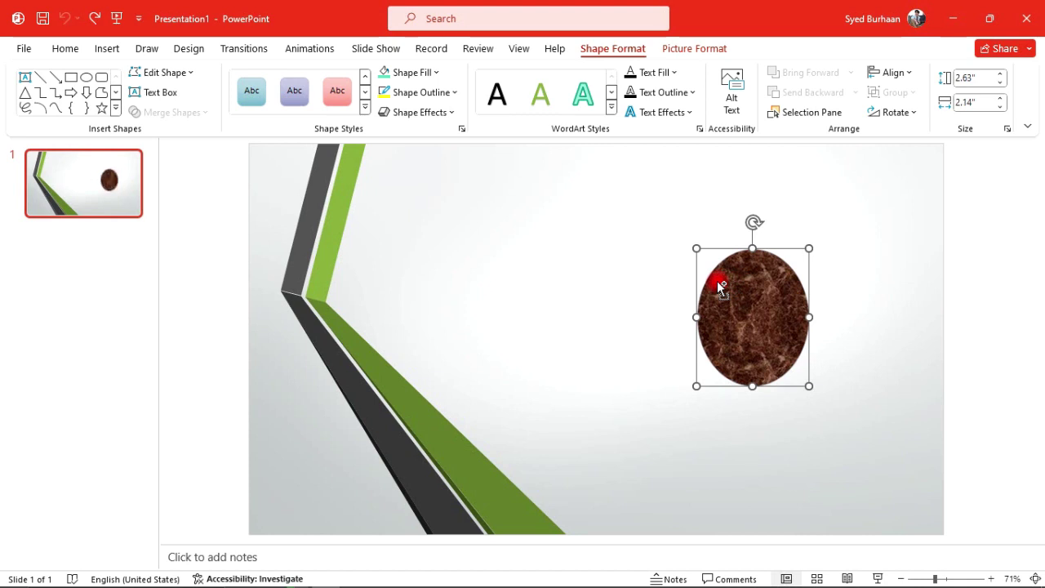
drag(721, 285, 508, 264)
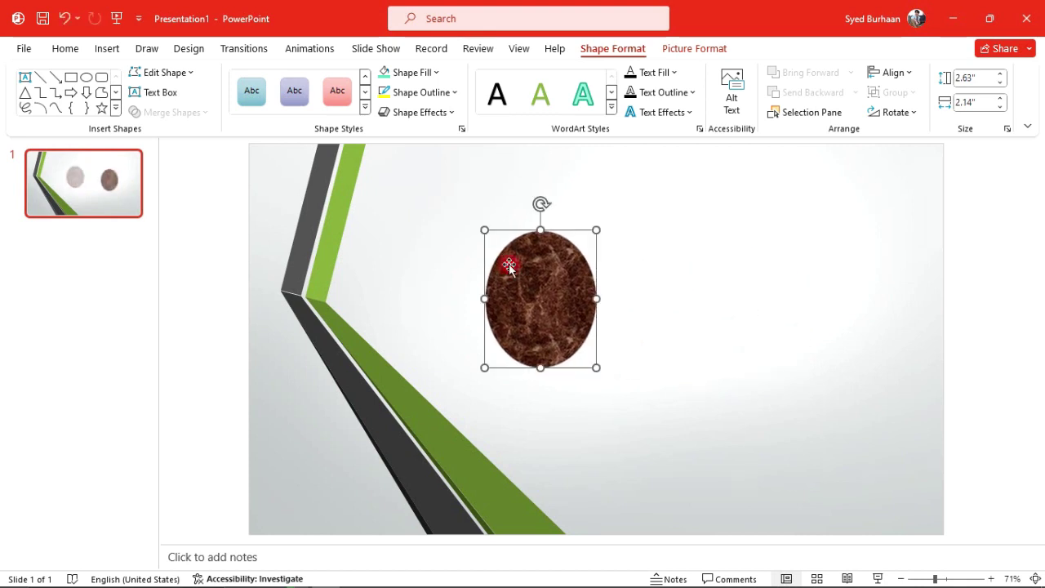
key(Delete)
Draw a green right-pointing block arrow, 2.47" by 5.85", right of the slide centre.
click(107, 49)
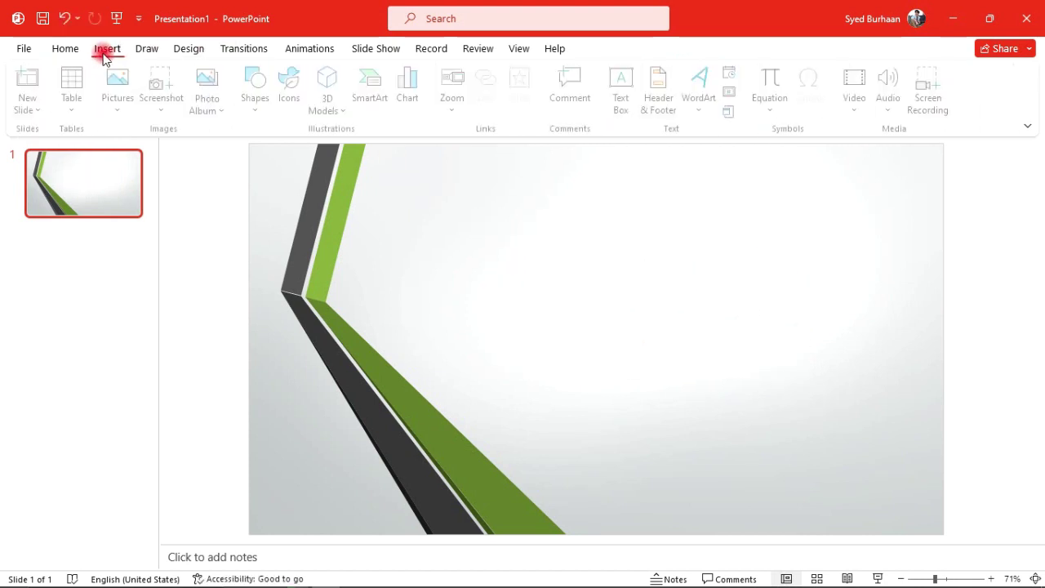
click(261, 90)
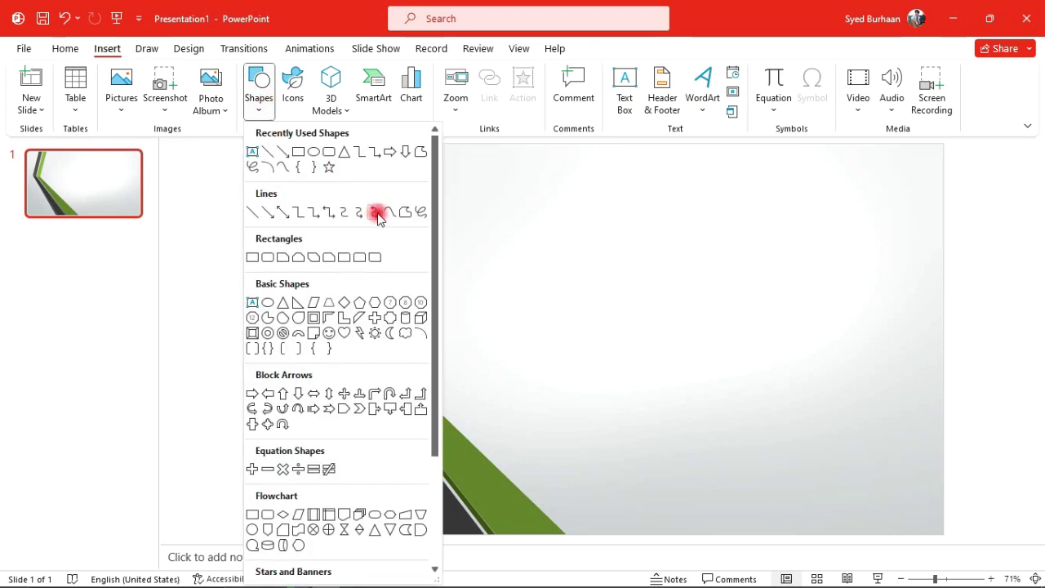
click(388, 153)
drag(451, 242, 756, 373)
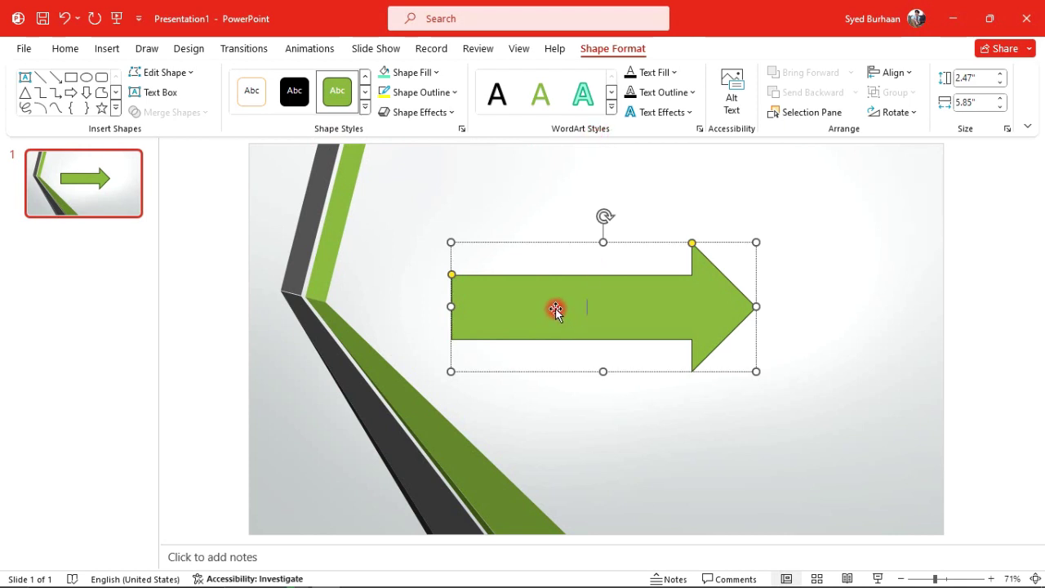
click(648, 454)
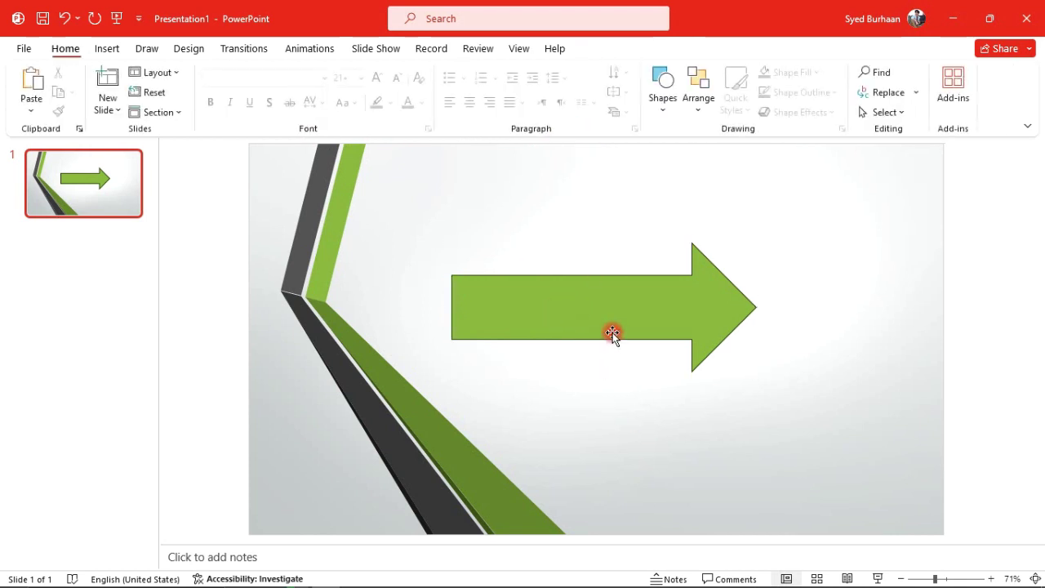
click(599, 316)
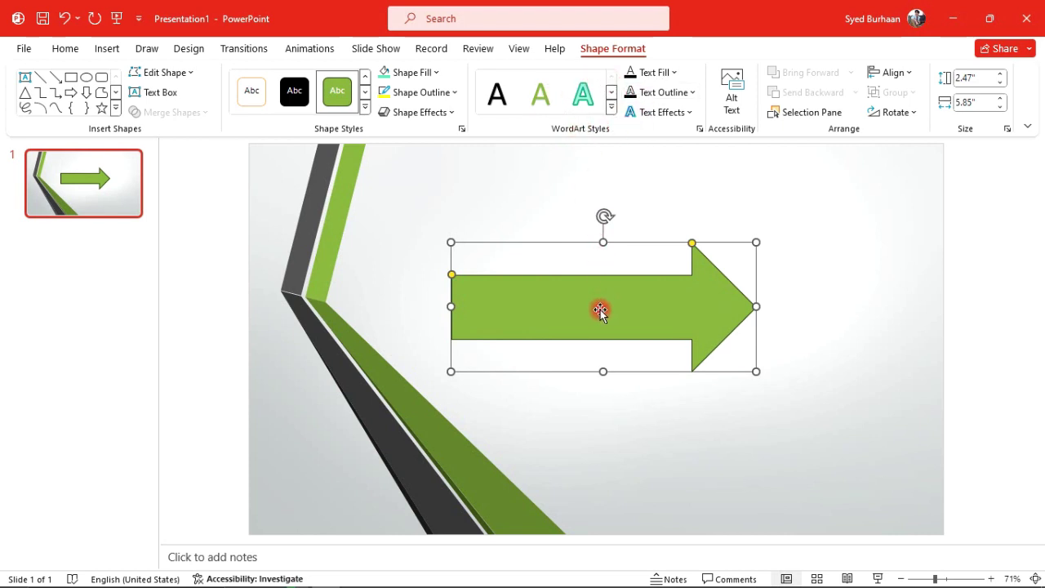
Type the label 'Class Number 12' inside the green arrow and select all of it.
click(600, 310)
click(624, 511)
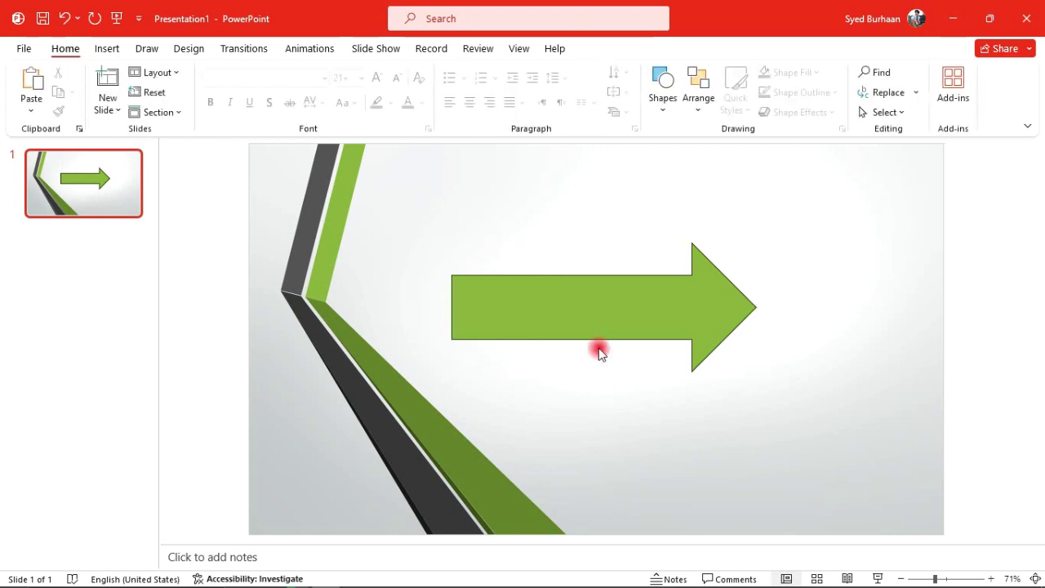
click(587, 314)
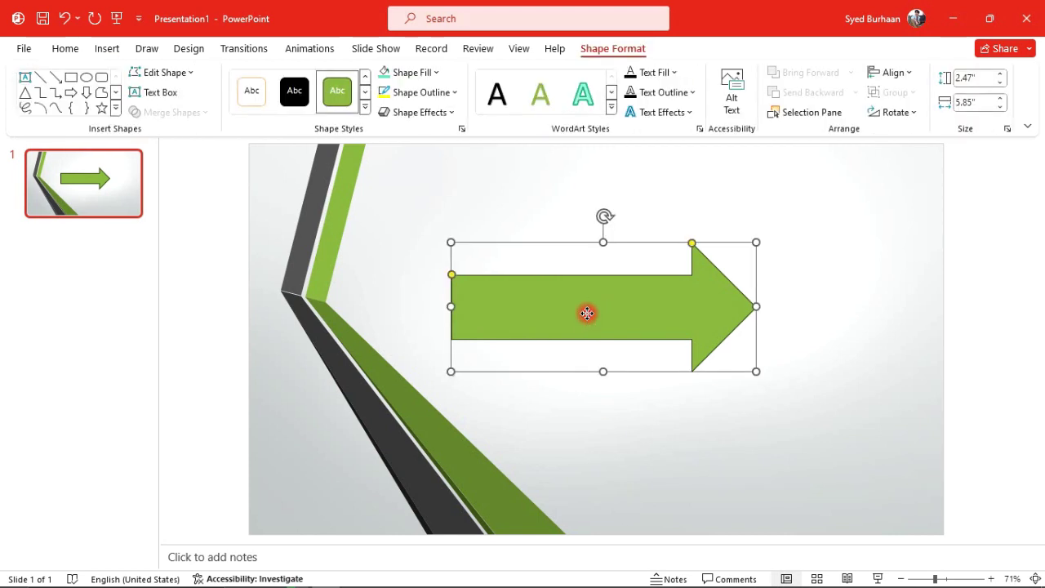
right_click(587, 314)
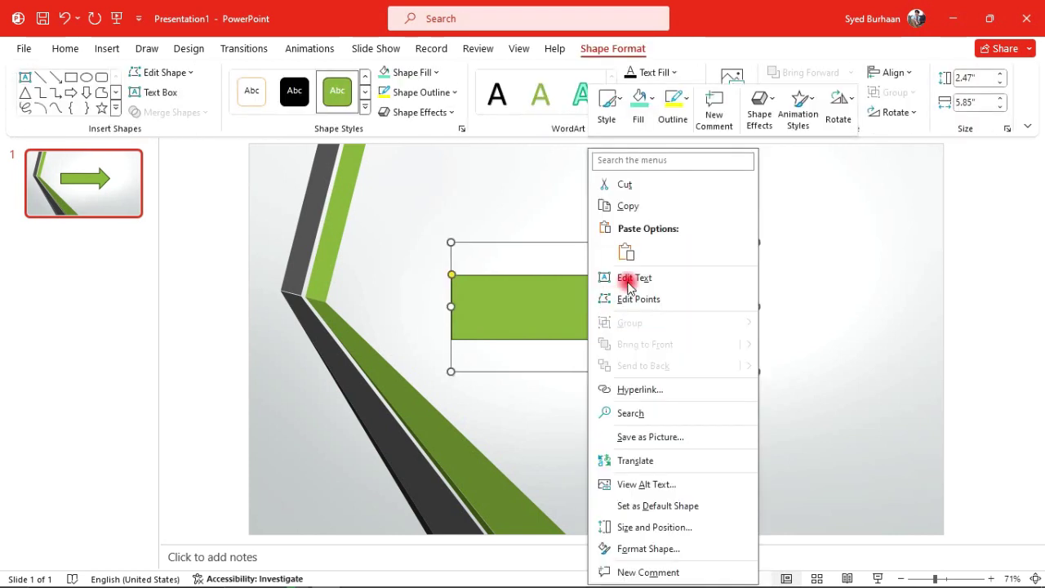
click(629, 279)
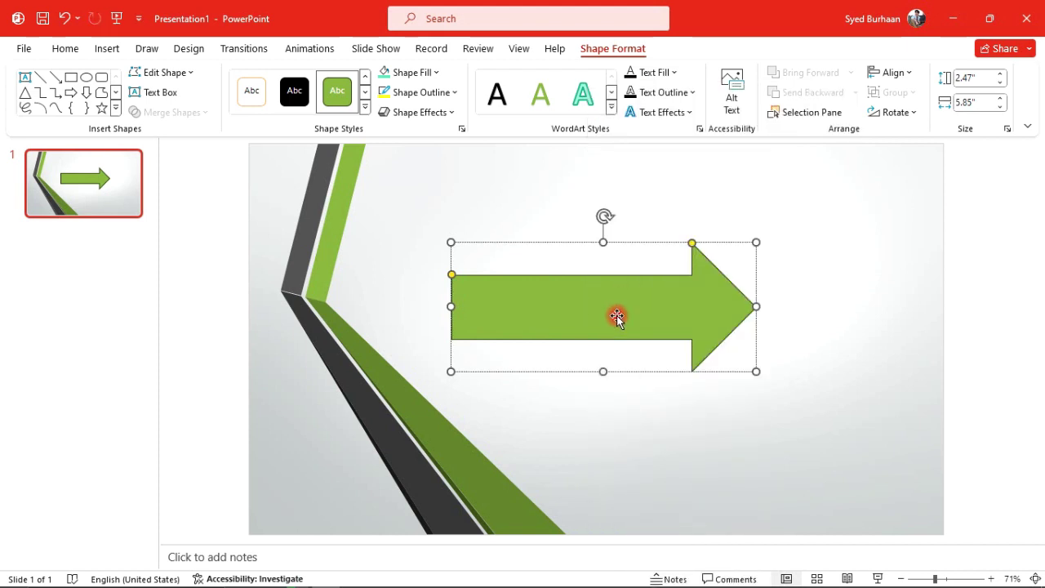
text(Class Number 12)
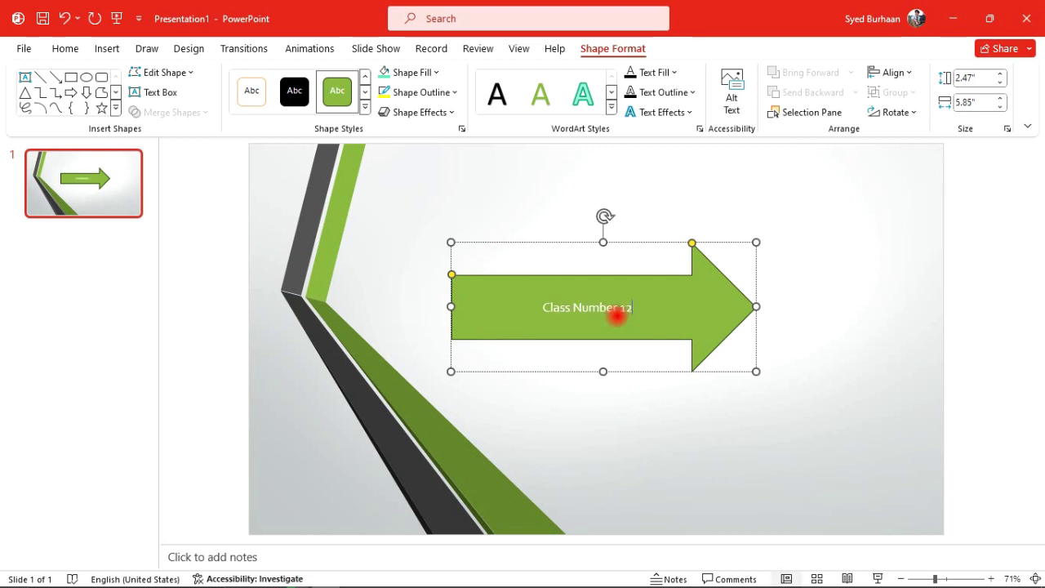
key(ctrl+a)
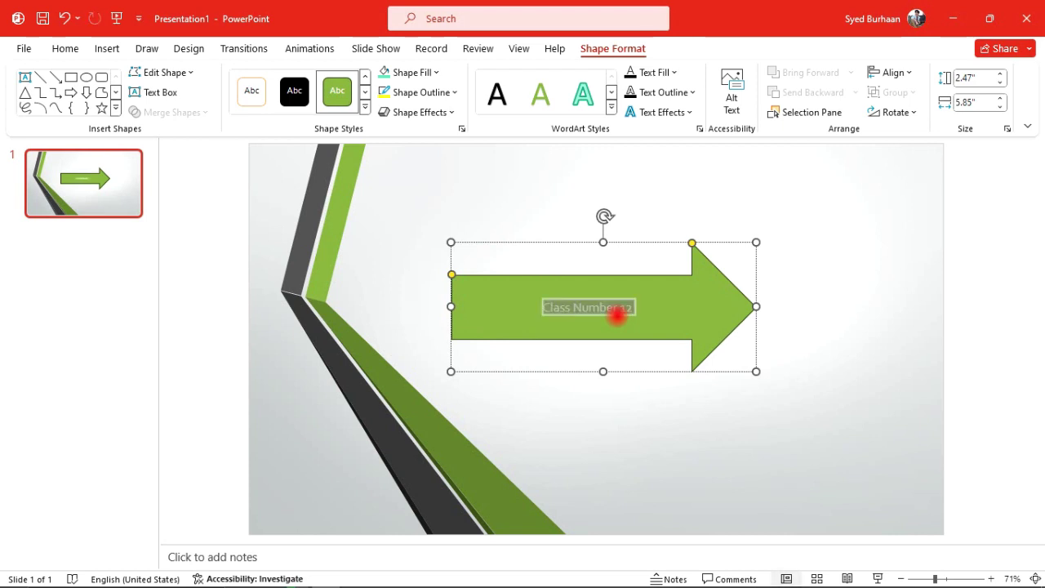
Apply a red WordArt style to 'Class Number 12' and enlarge it from 32 to 40 pt.
click(610, 111)
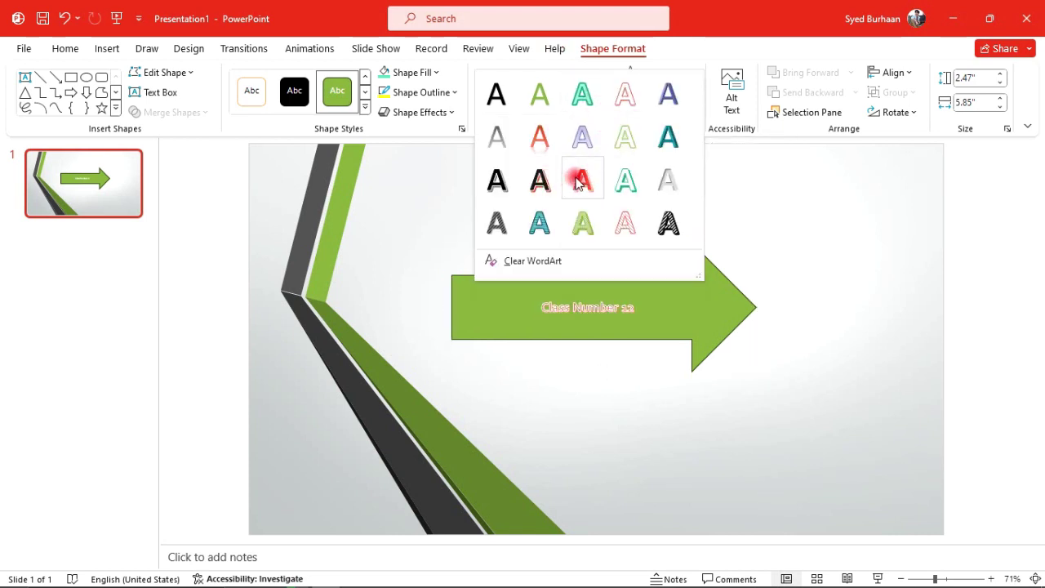
click(541, 144)
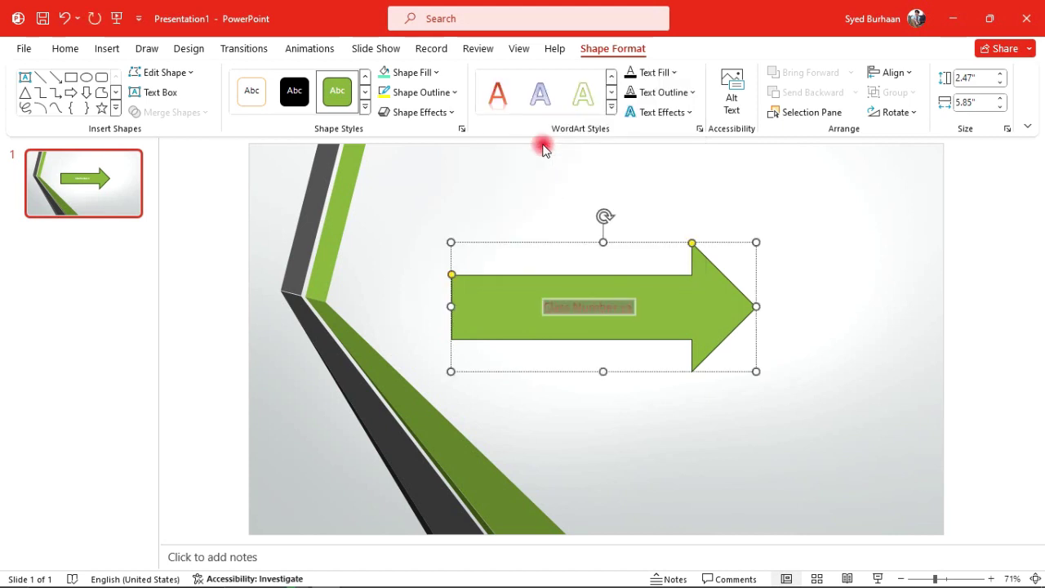
click(64, 48)
click(376, 77)
click(377, 78)
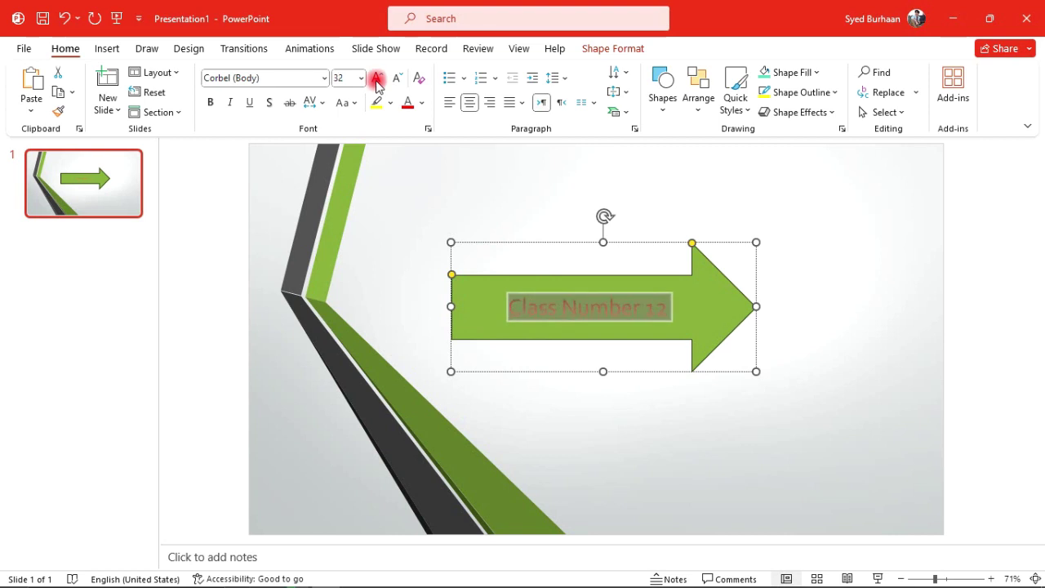
click(377, 77)
click(377, 78)
click(377, 78)
click(377, 77)
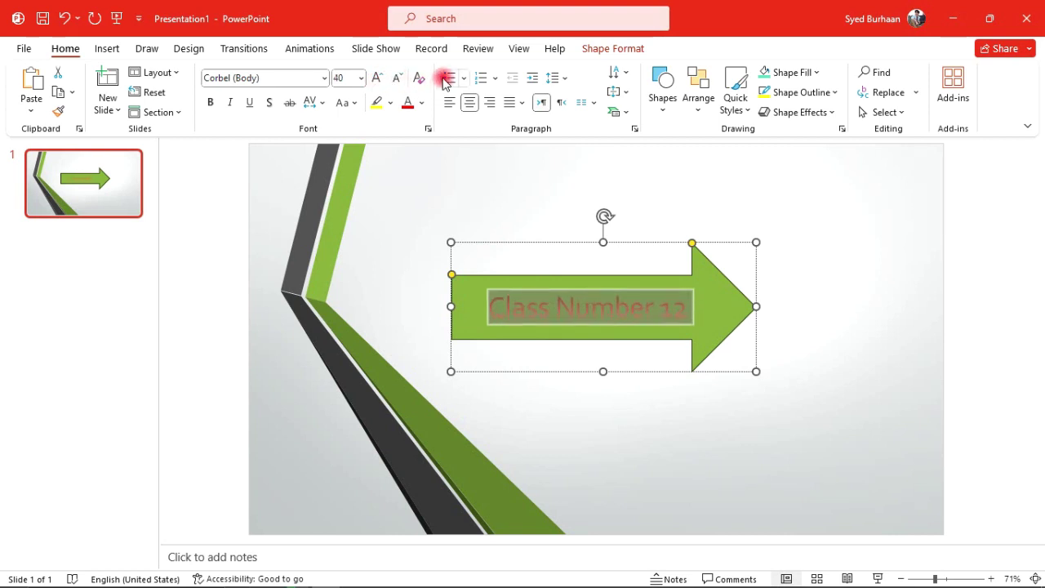
click(608, 49)
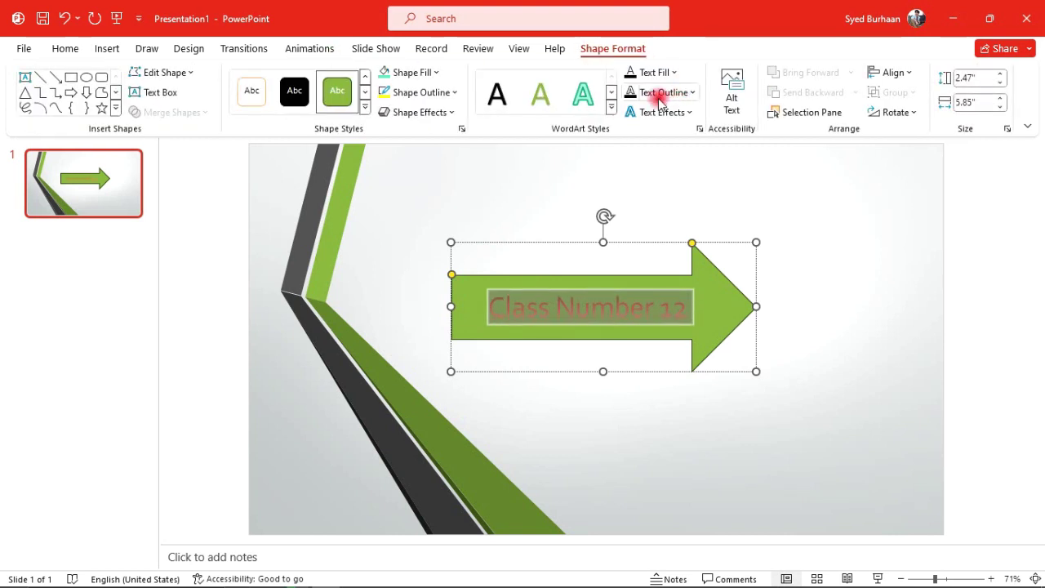
click(661, 74)
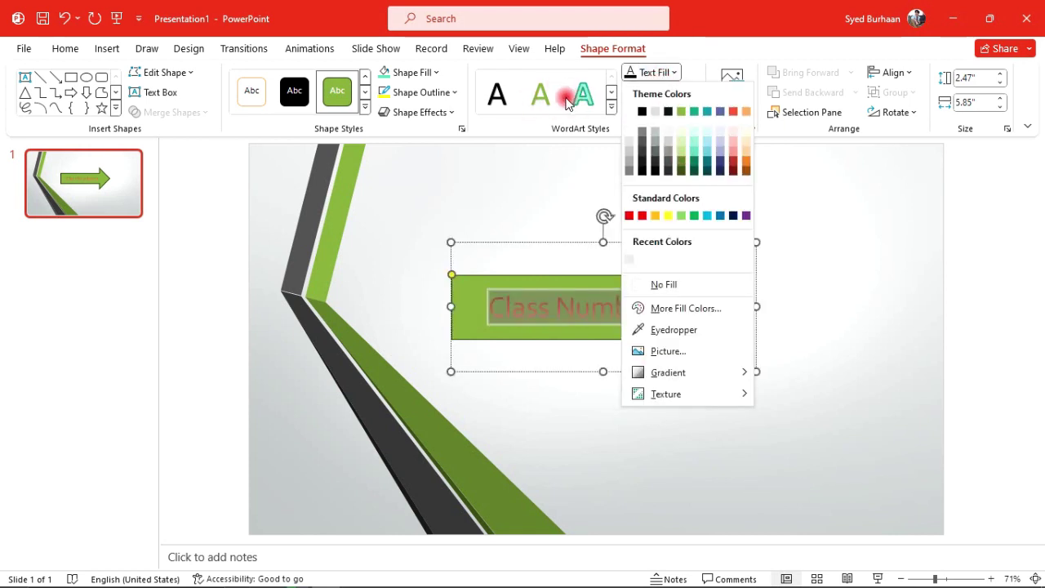
click(656, 215)
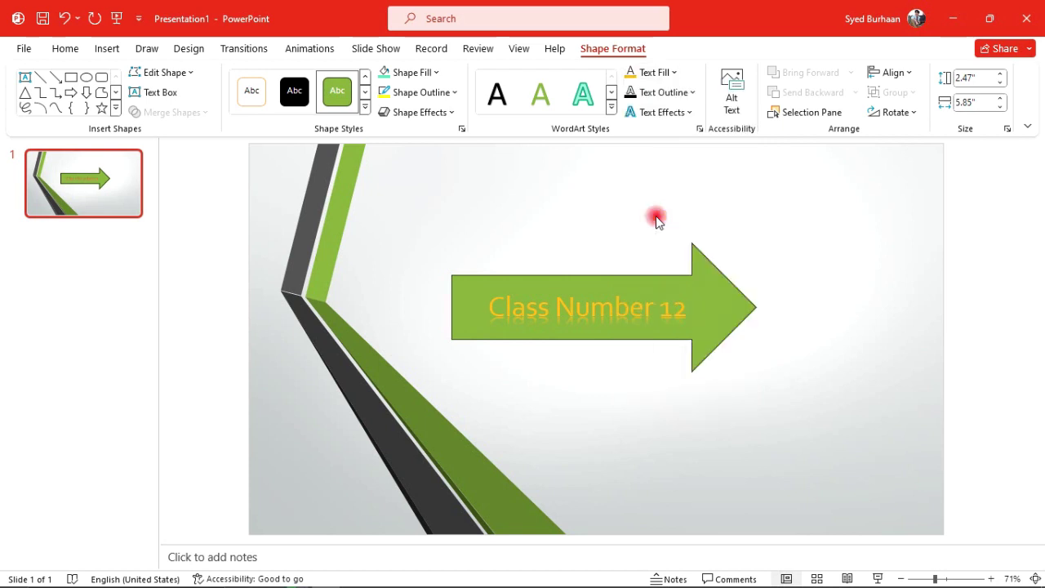
click(671, 73)
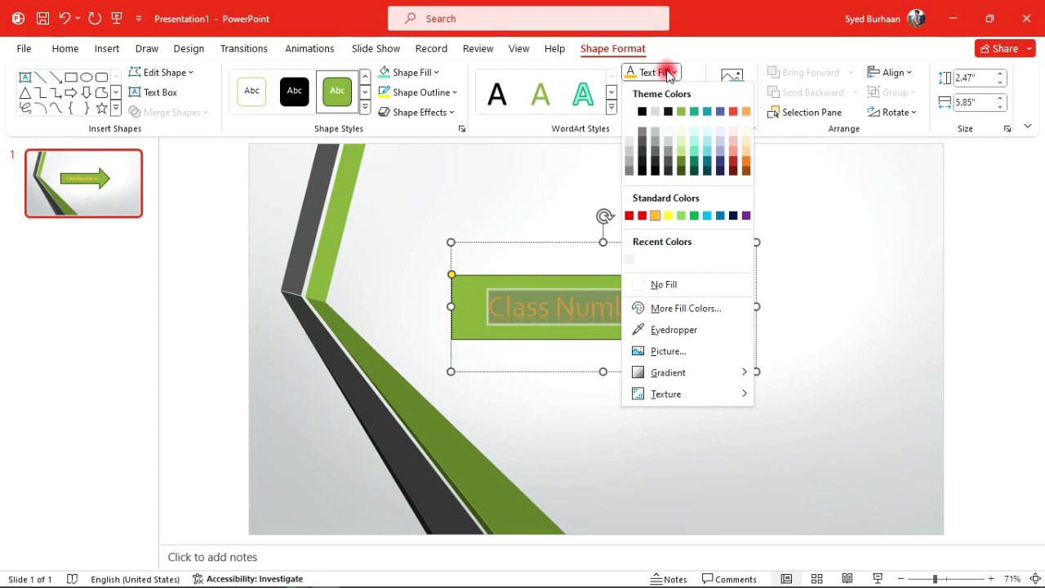
click(670, 330)
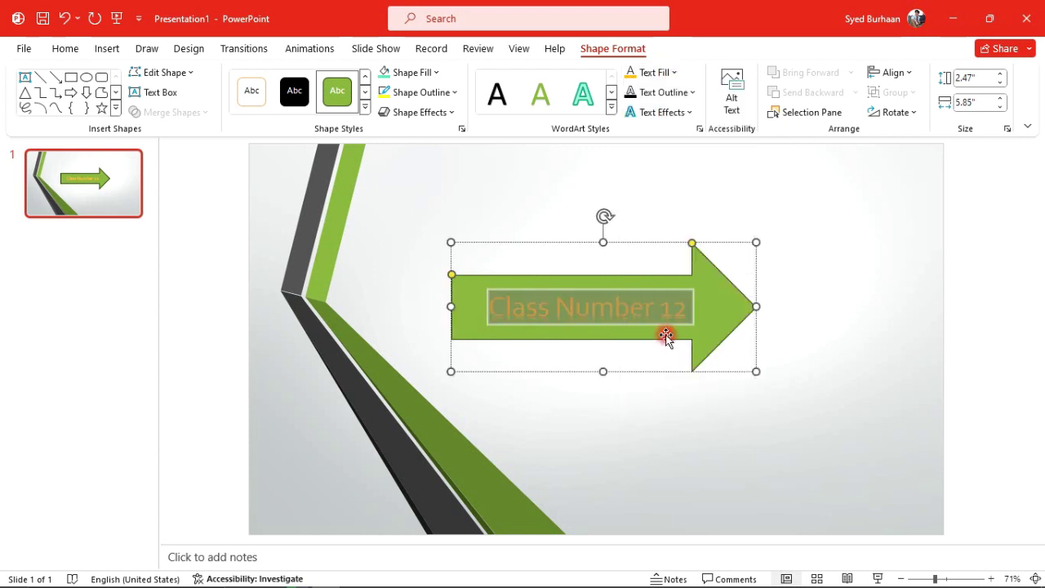
click(369, 399)
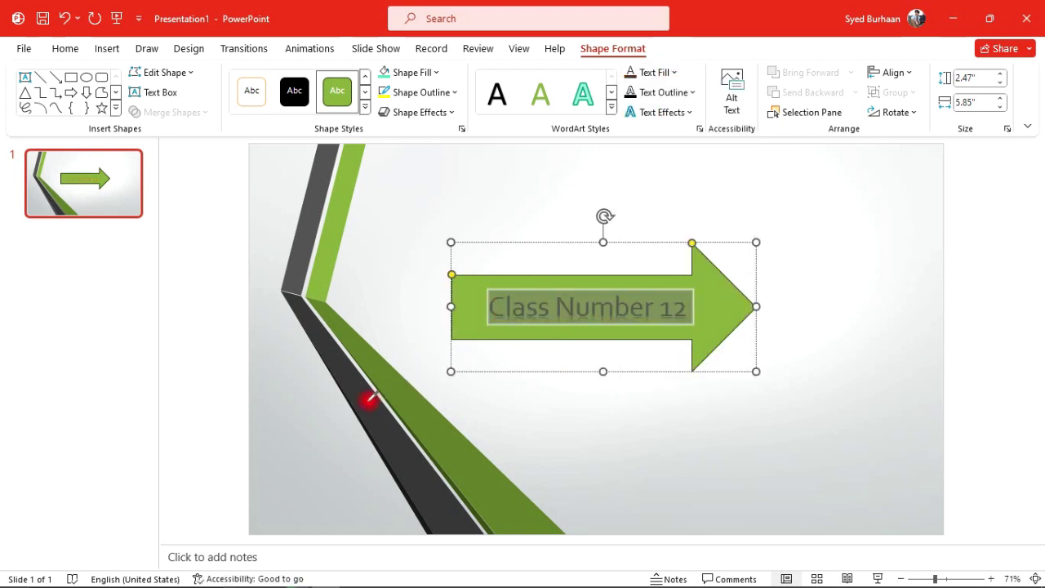
click(680, 74)
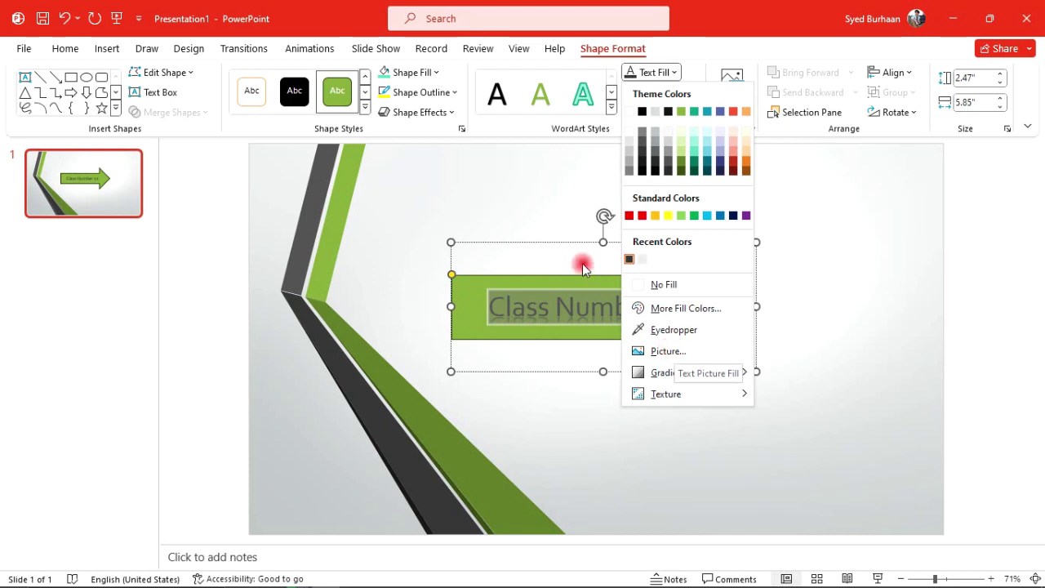
click(578, 321)
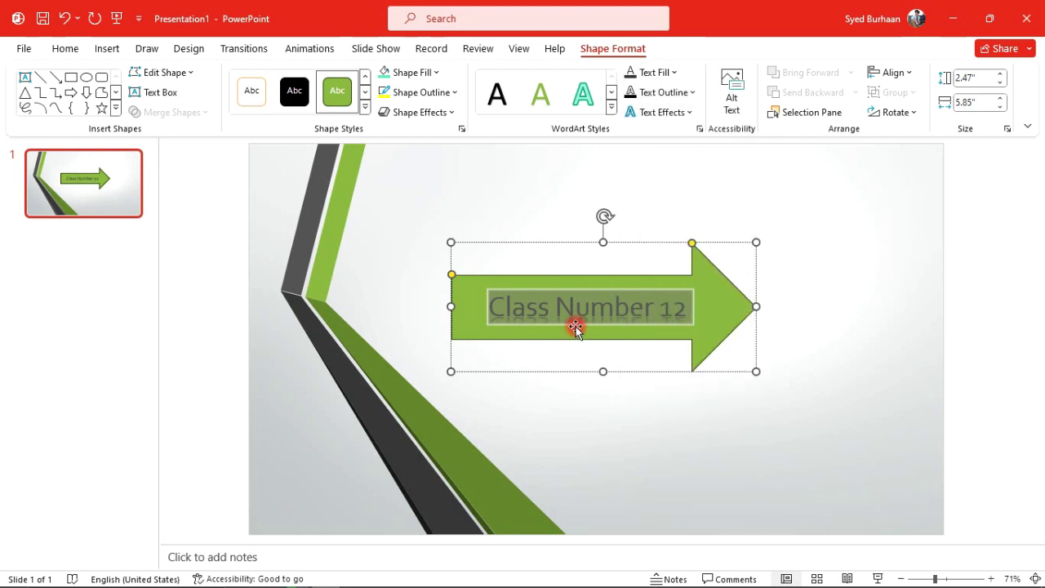
Review the Text Outline options, then curve the label with the Arch: Down text transform.
click(681, 93)
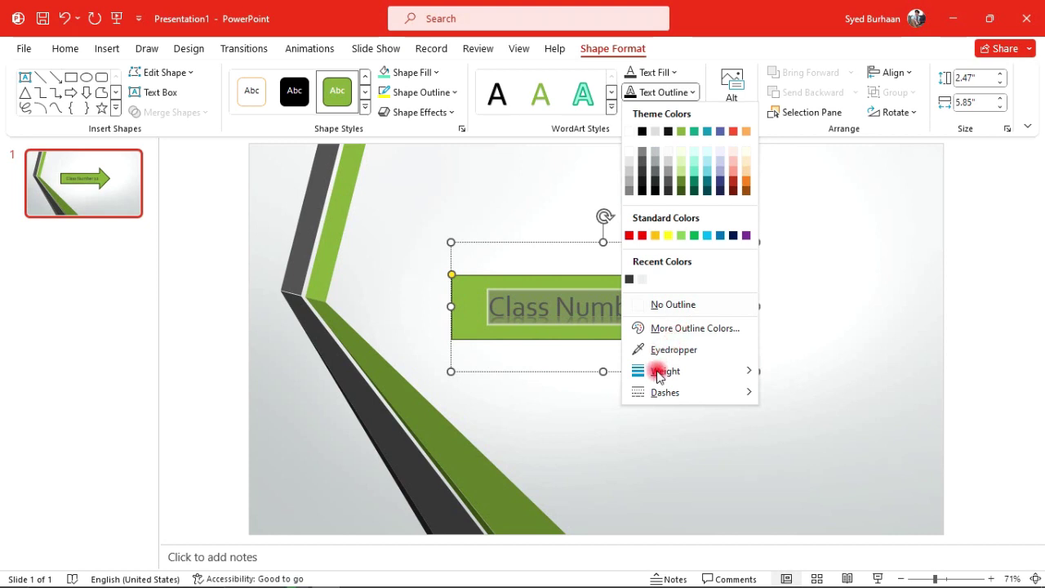
mouse_move(670, 399)
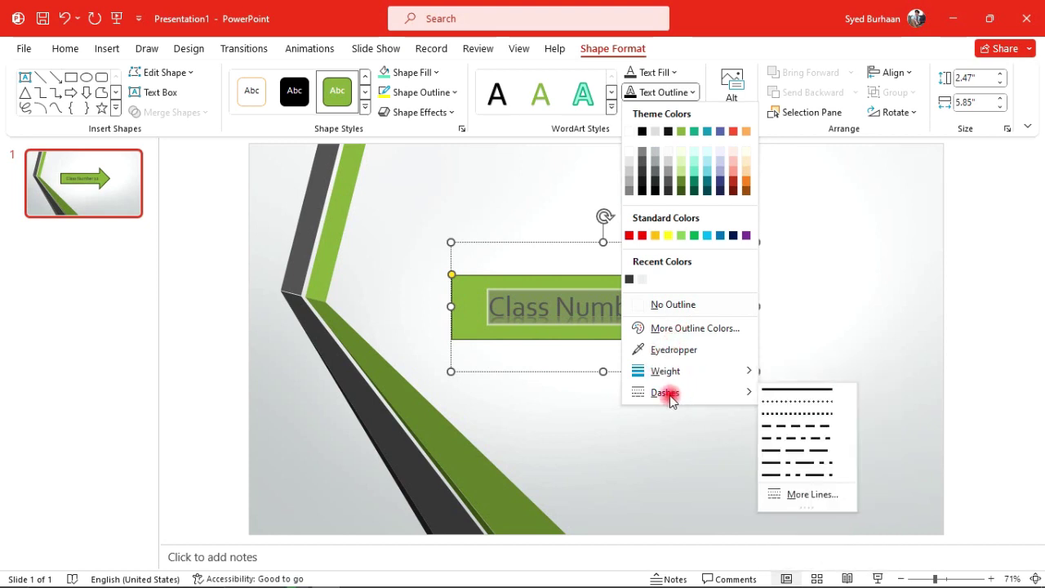
click(560, 217)
click(689, 115)
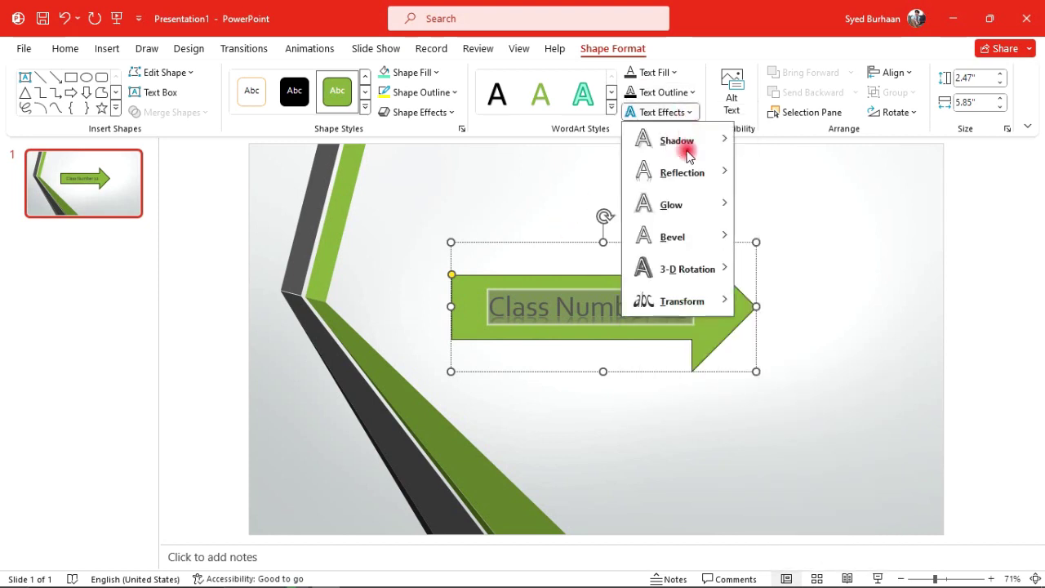
mouse_move(677, 155)
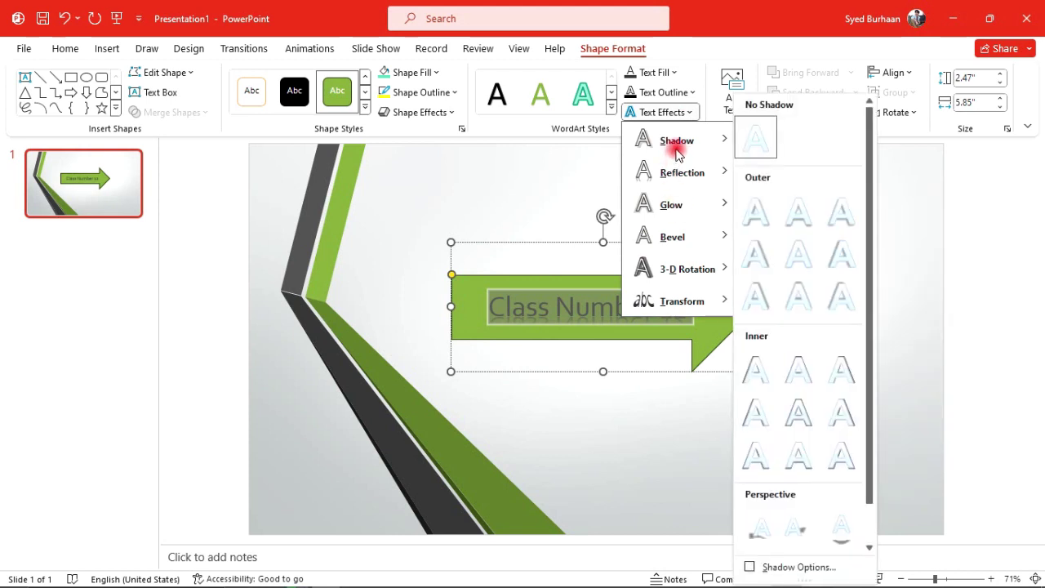
mouse_move(678, 178)
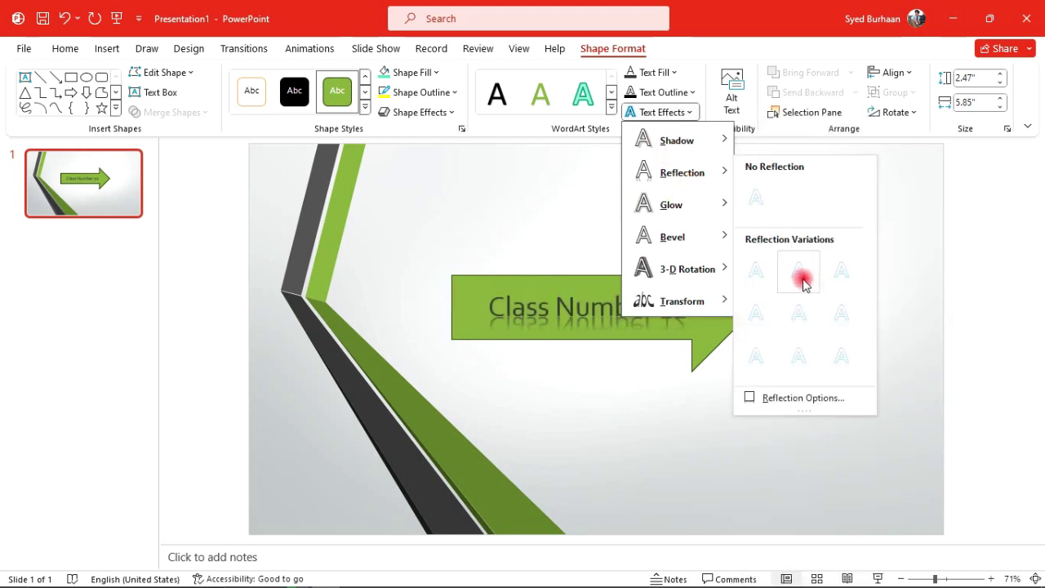
mouse_move(684, 270)
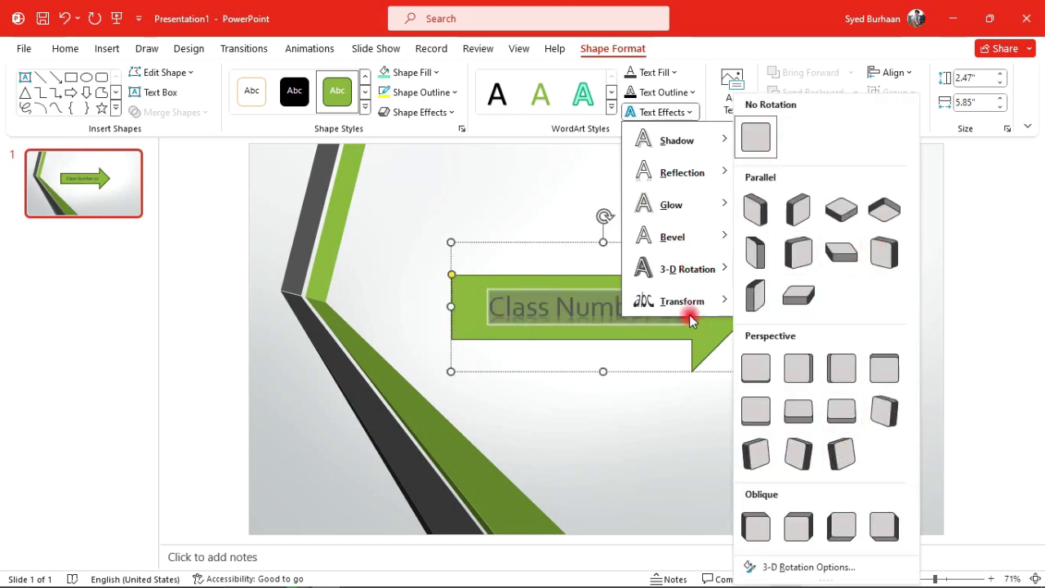
mouse_move(686, 304)
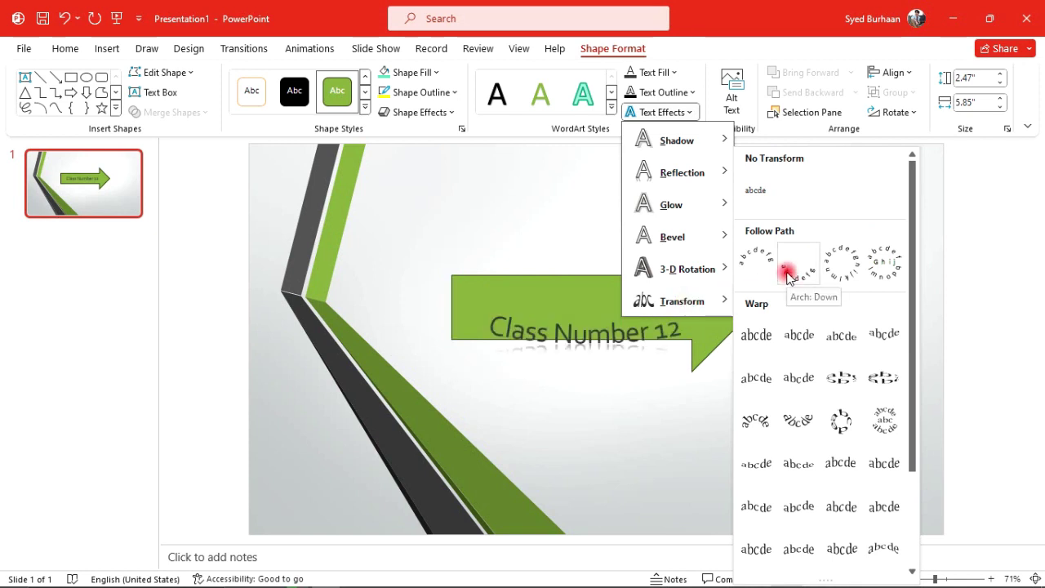
click(788, 276)
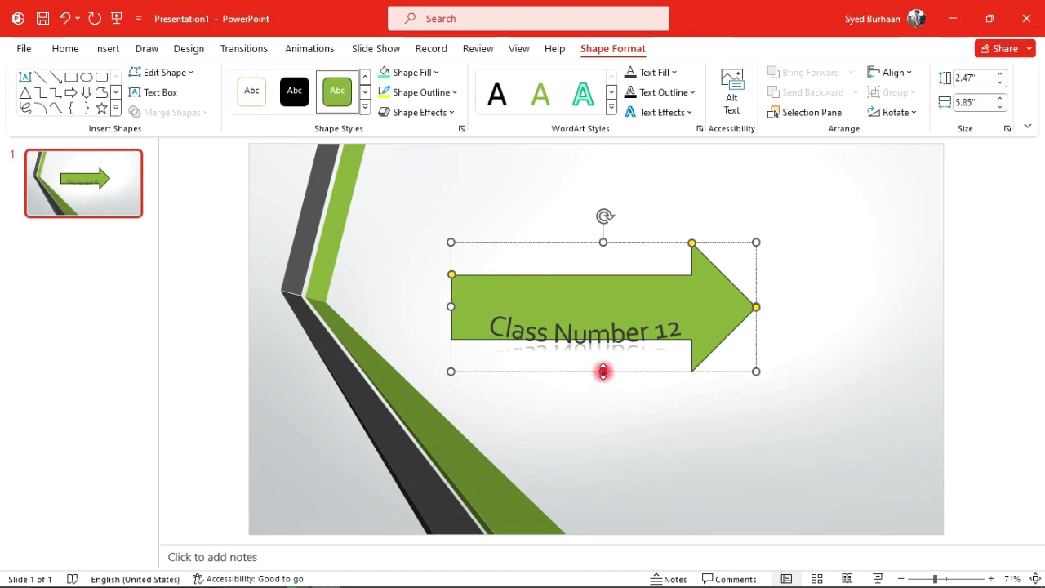
Undo a trial height change and the text edits, restoring the 2.47" by 5.85" arrow.
drag(603, 372, 600, 340)
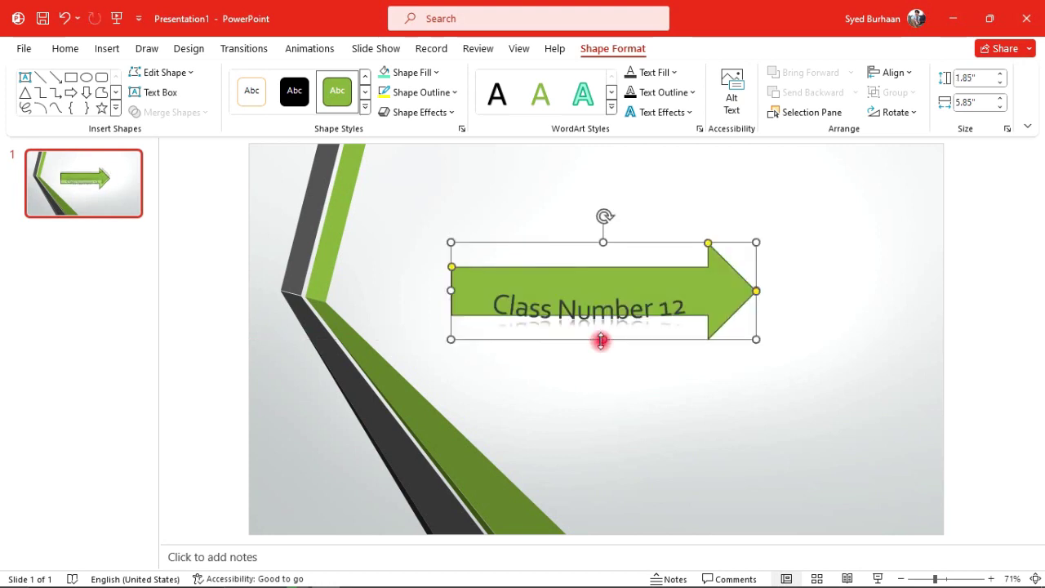
key(ctrl+z)
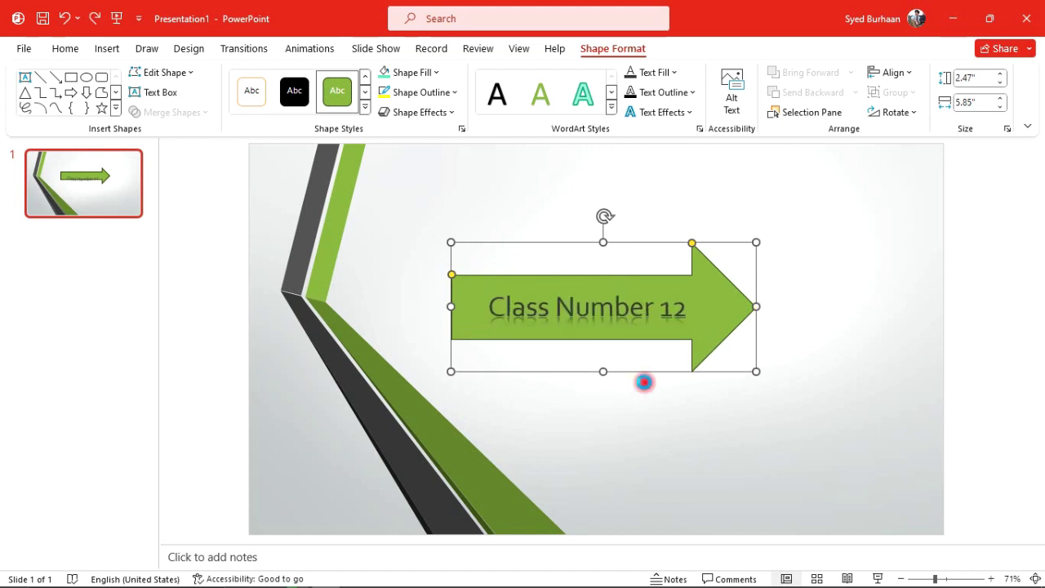
key(ctrl+z)
key(ctrl+z)
key(ctrl+z)
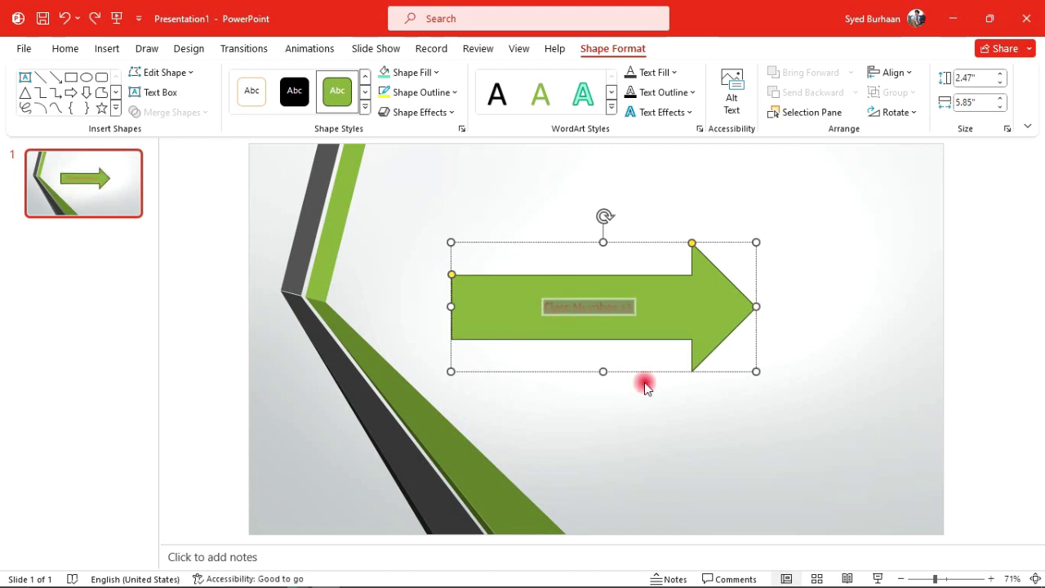
key(ctrl+z)
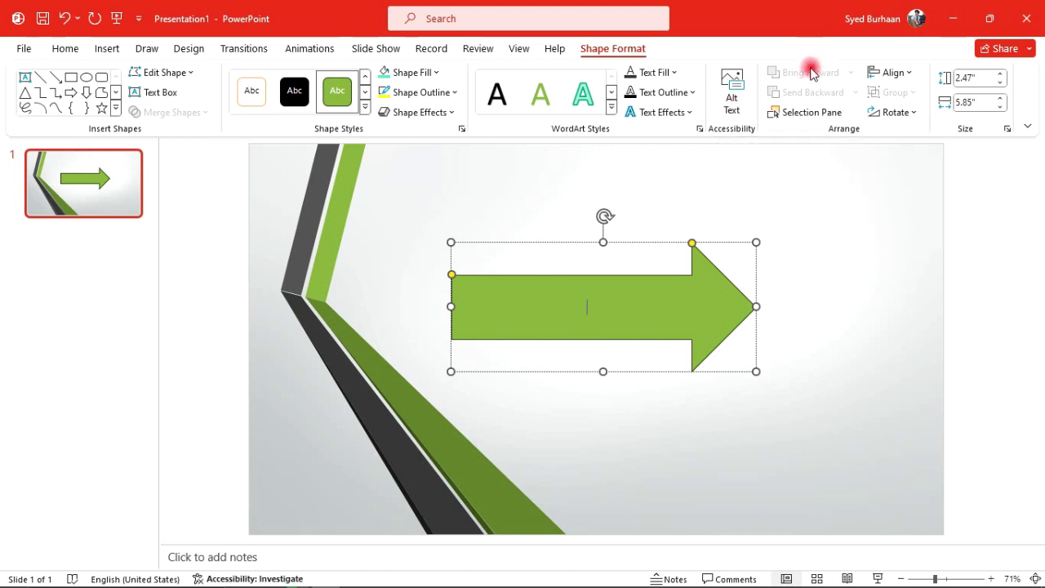
Paste a copy of the green arrow and offset it down and to the right.
click(713, 420)
double_click(620, 300)
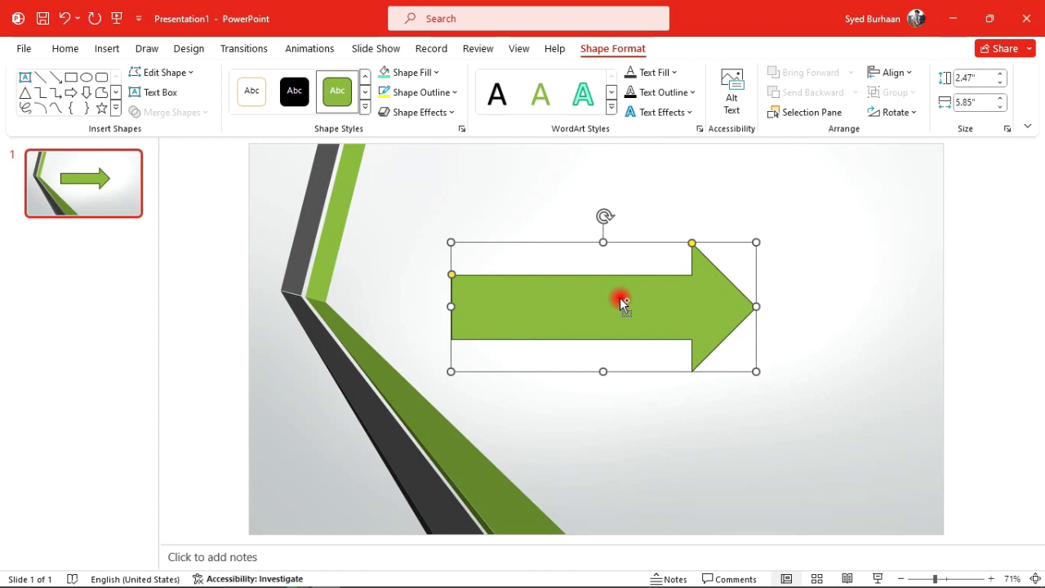
key(ctrl+v)
drag(623, 312, 643, 342)
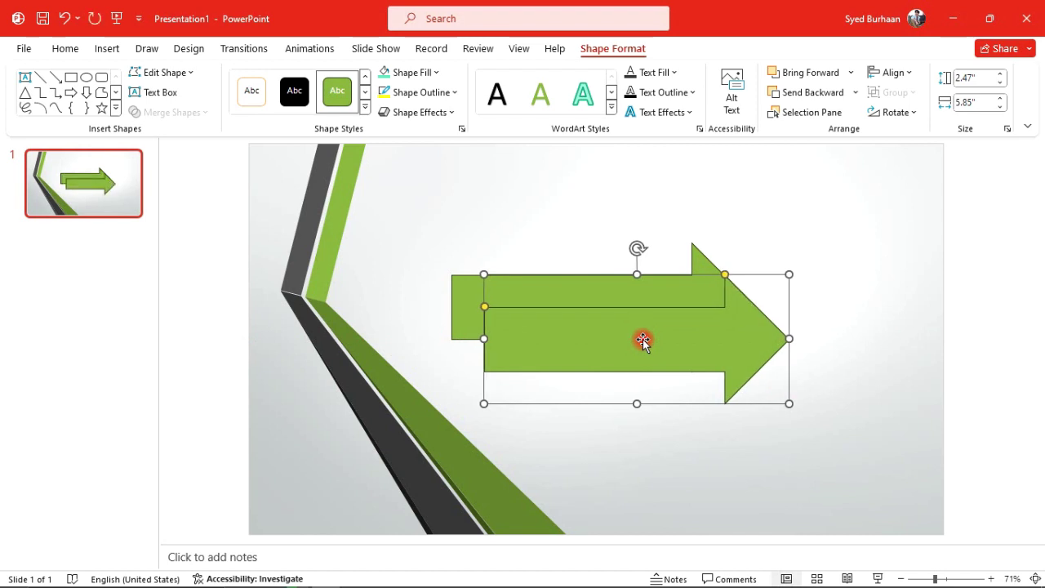
Give the back arrow a solid black style and test moving it forward and backward.
click(462, 299)
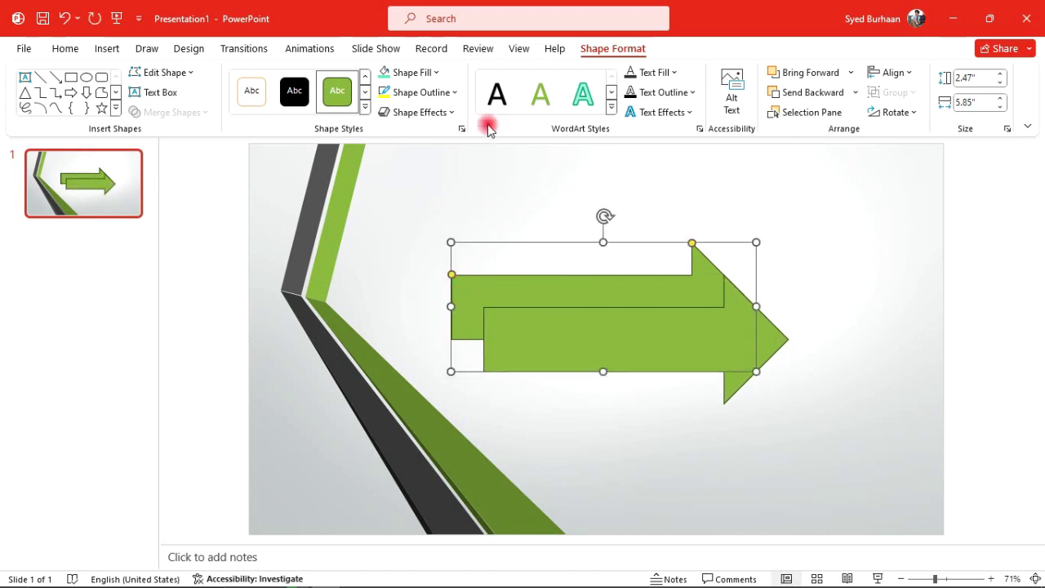
click(282, 97)
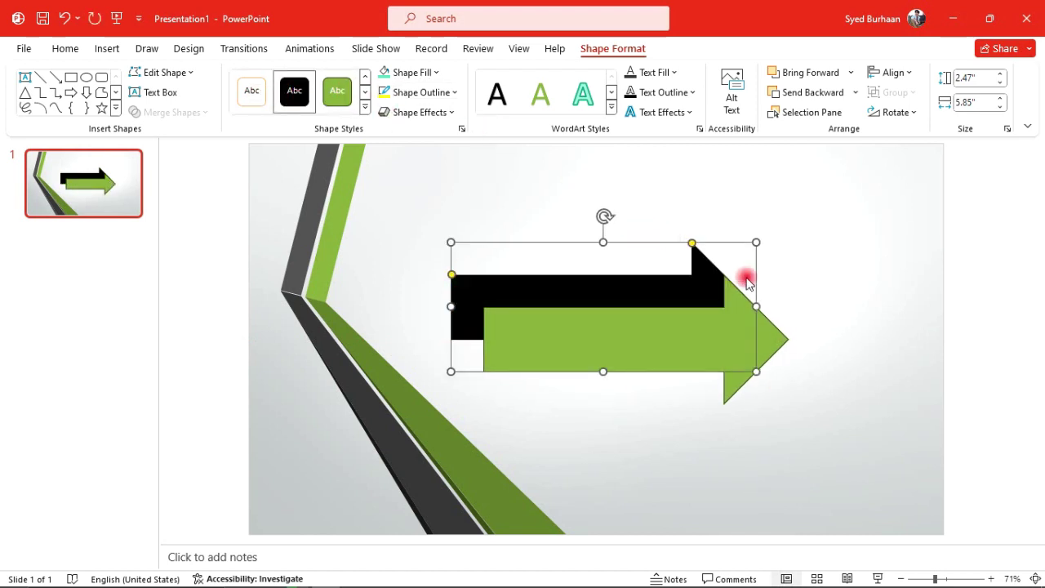
click(733, 331)
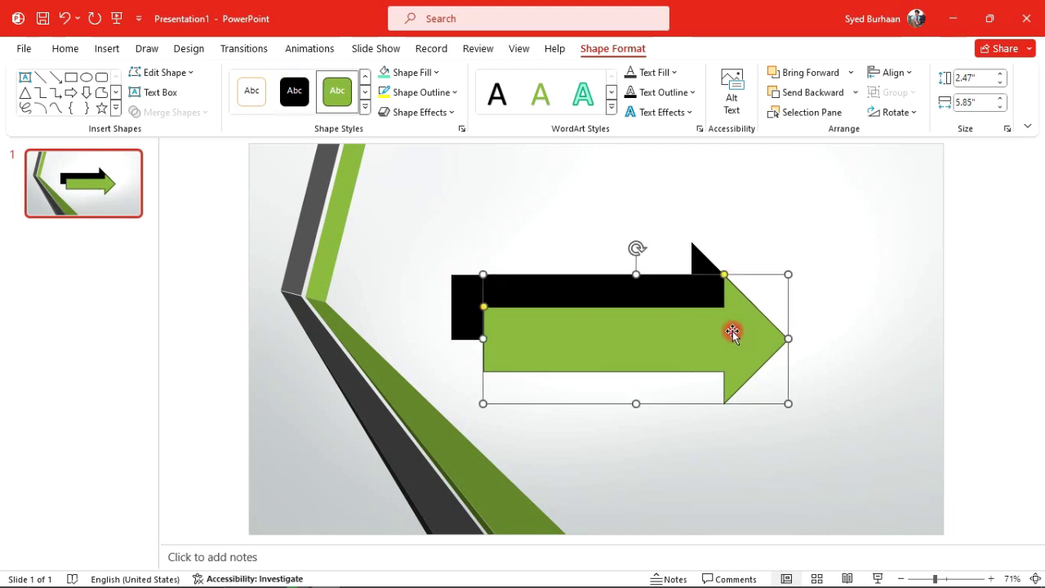
click(635, 293)
click(790, 75)
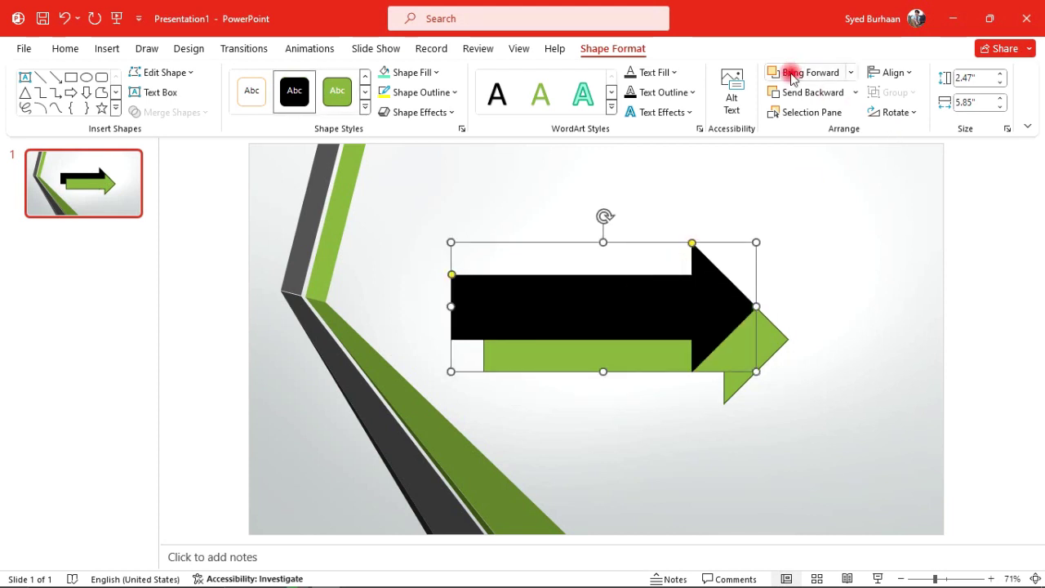
click(792, 94)
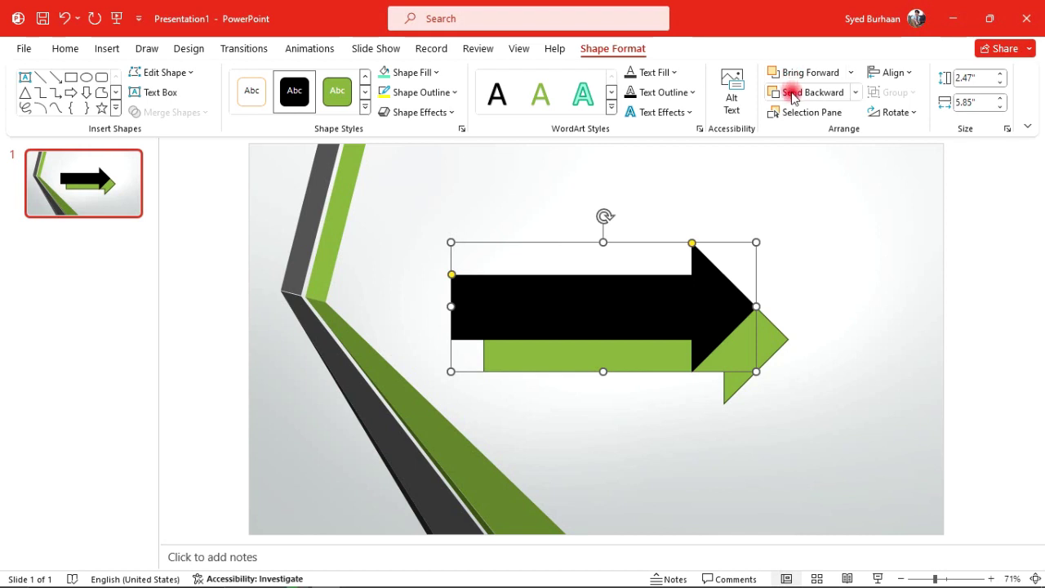
click(850, 73)
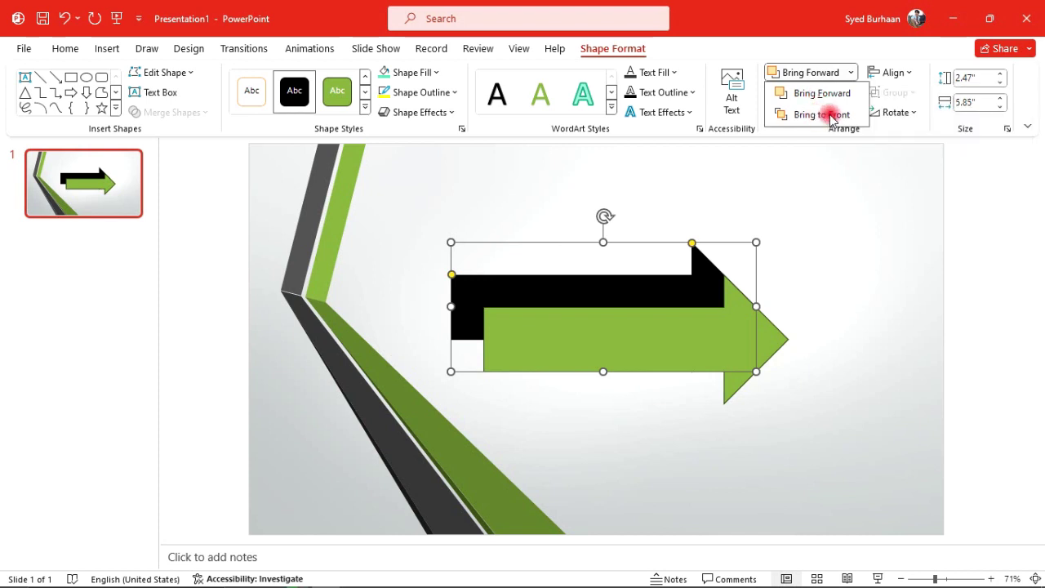
click(806, 373)
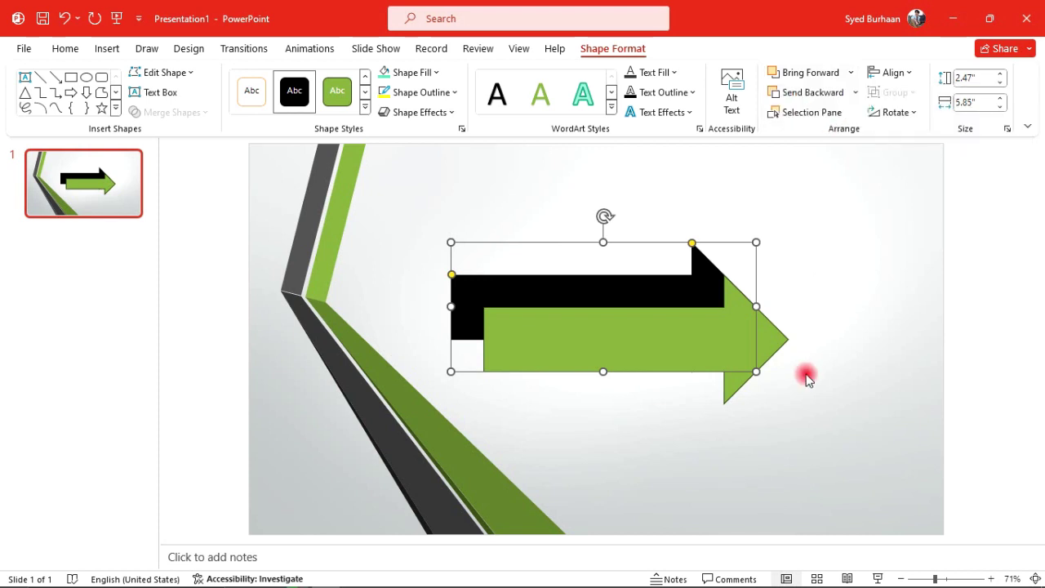
Duplicate the green arrow twice with Ctrl+D into an offset cascade.
click(778, 338)
key(ctrl+d)
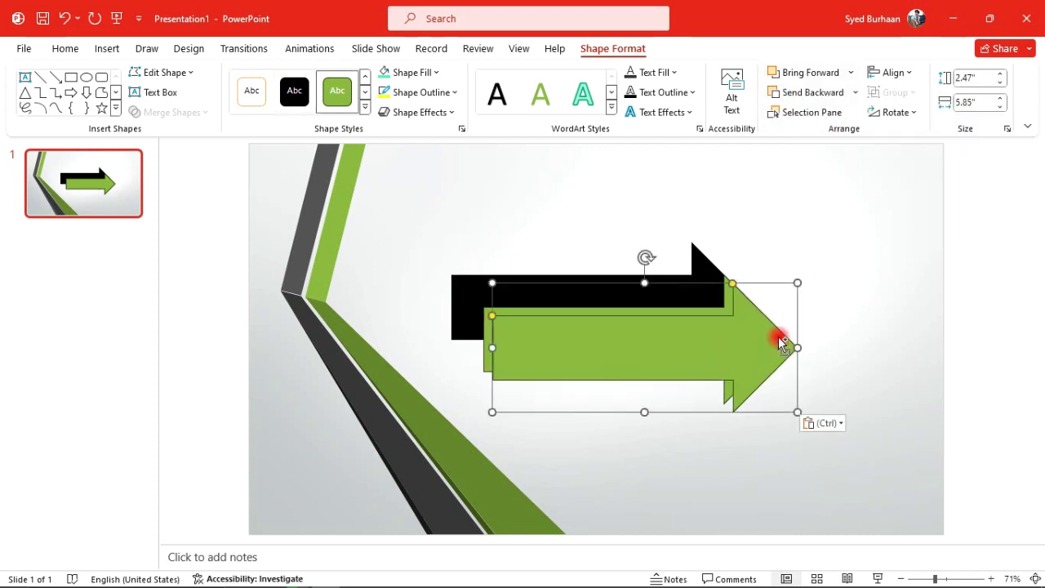
key(ctrl+d)
key(ctrl+d)
key(ctrl+d)
Raise the black arrow four layers, then send it back four layers.
click(657, 296)
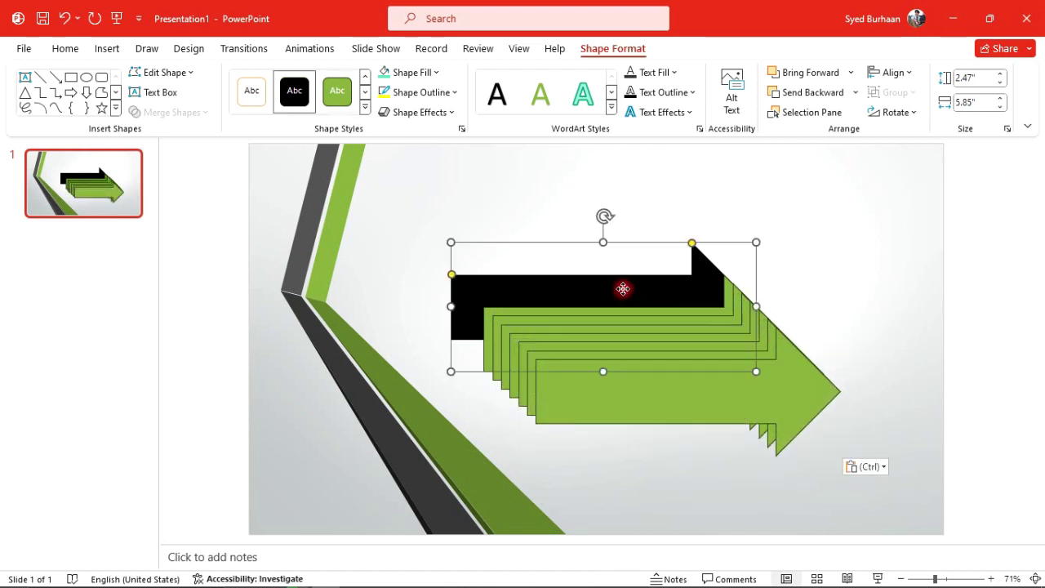
click(809, 73)
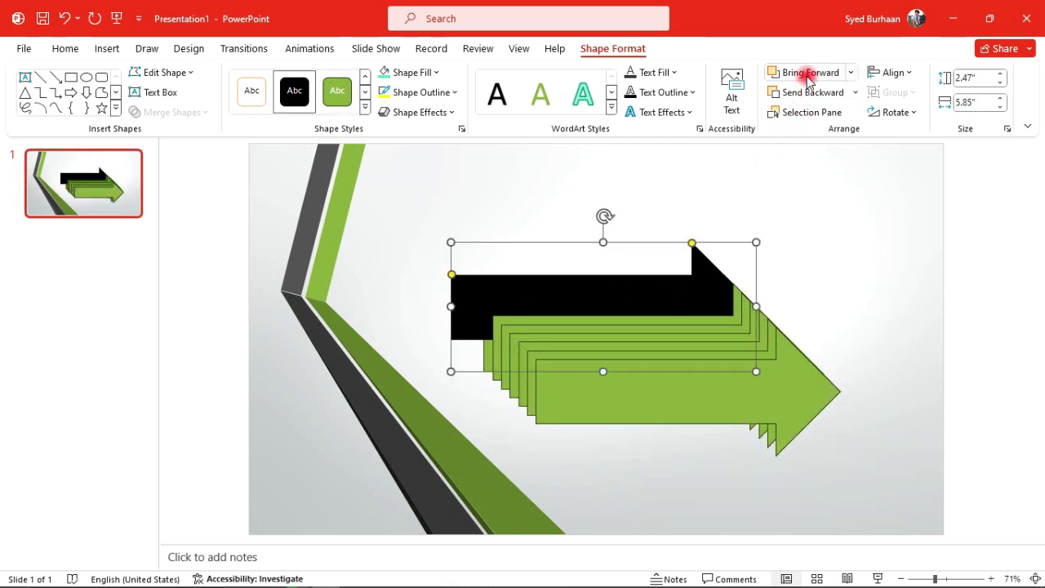
click(809, 74)
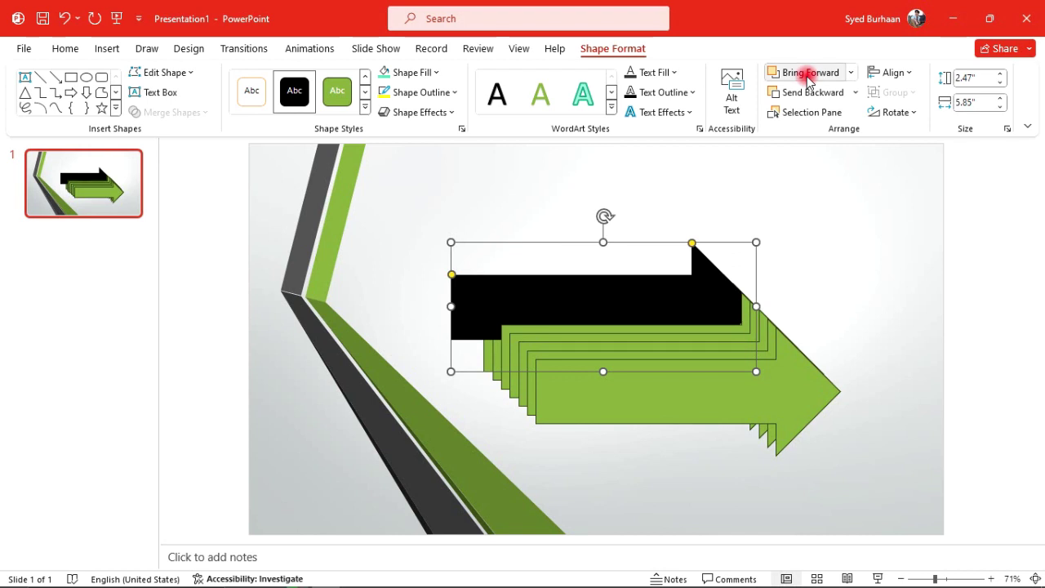
click(808, 73)
click(808, 73)
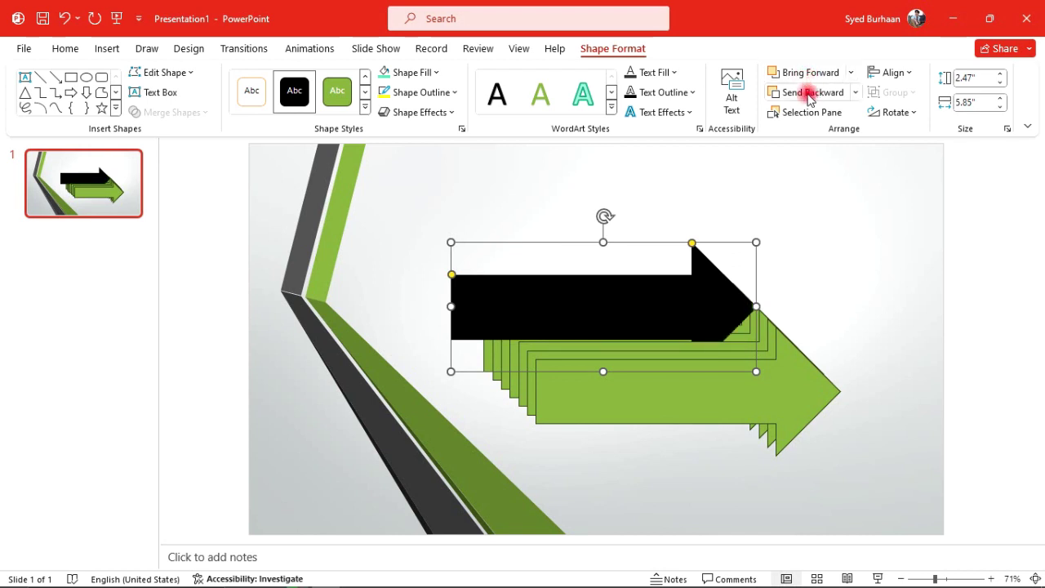
click(809, 93)
click(807, 94)
click(807, 93)
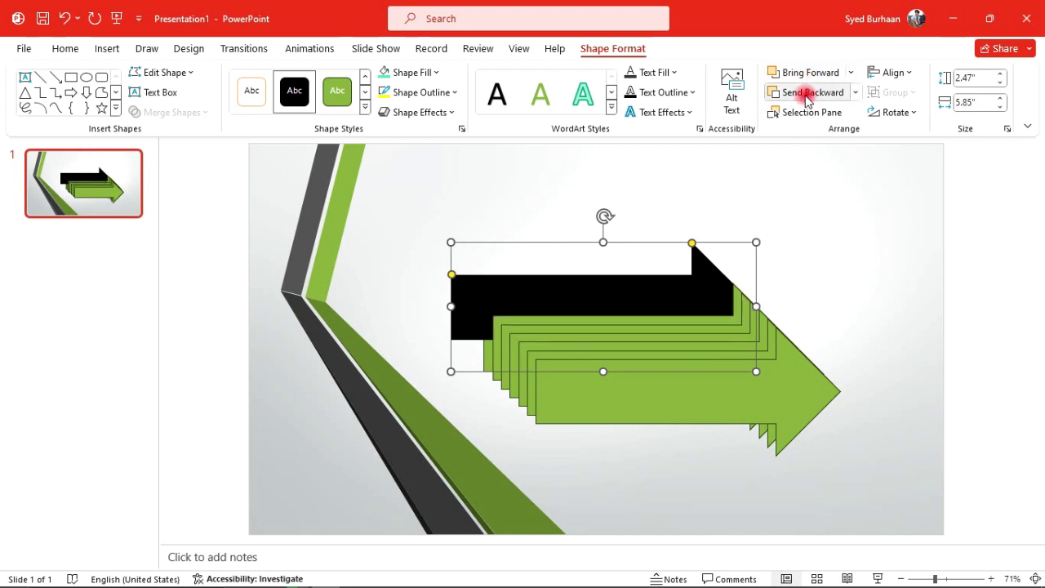
click(807, 94)
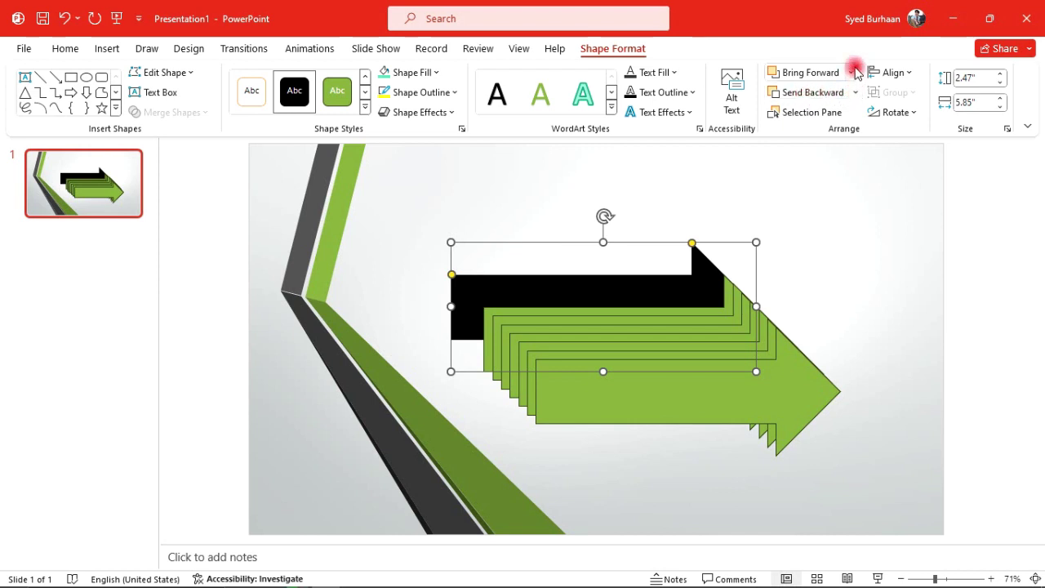
Bring the black arrow to the front, then send it to the back behind all green arrows.
click(853, 71)
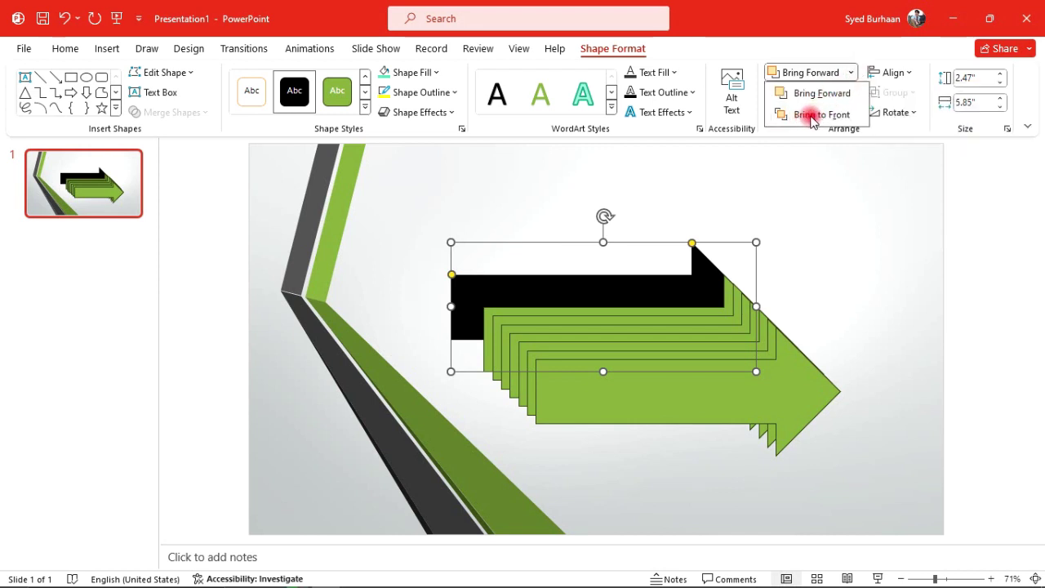
click(809, 115)
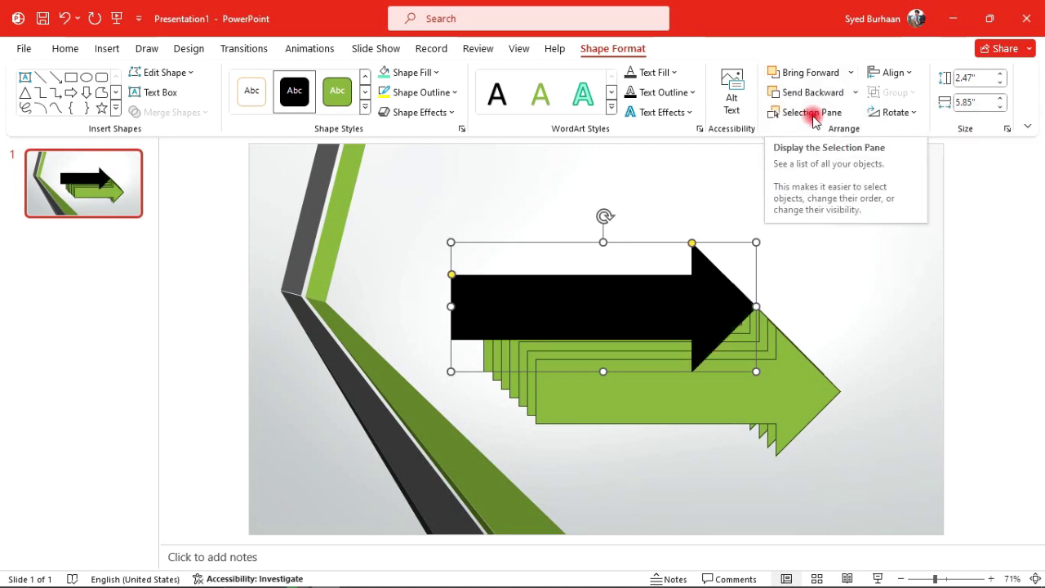
click(856, 92)
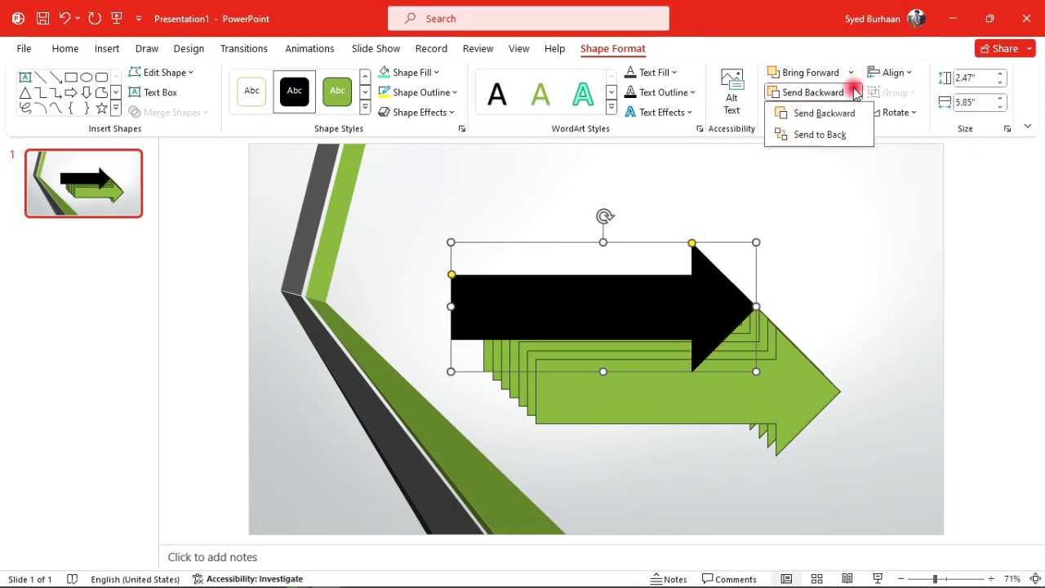
click(812, 135)
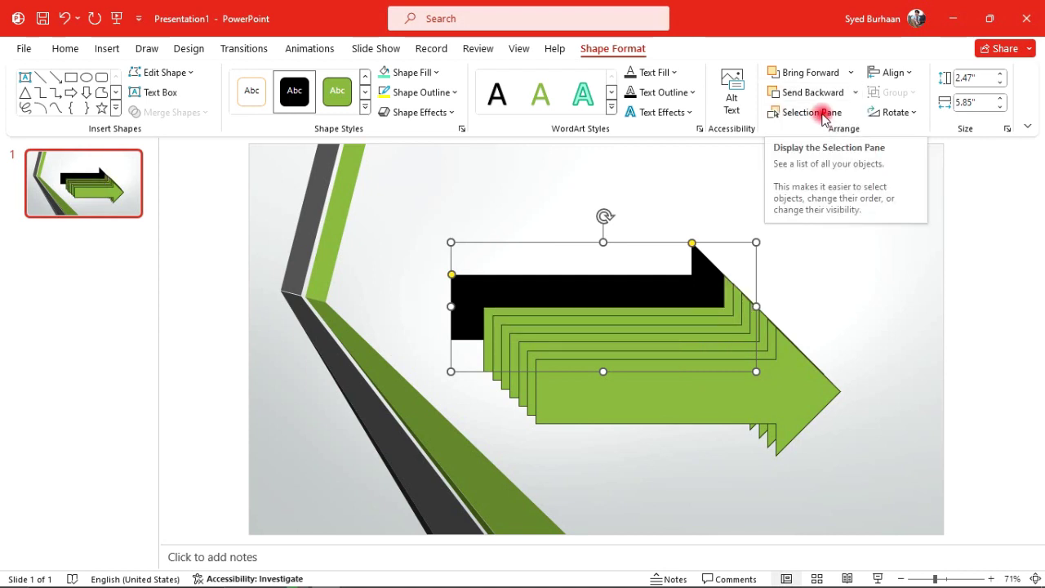
In the Selection Pane, hide all arrows, show them again, and close the pane.
click(821, 114)
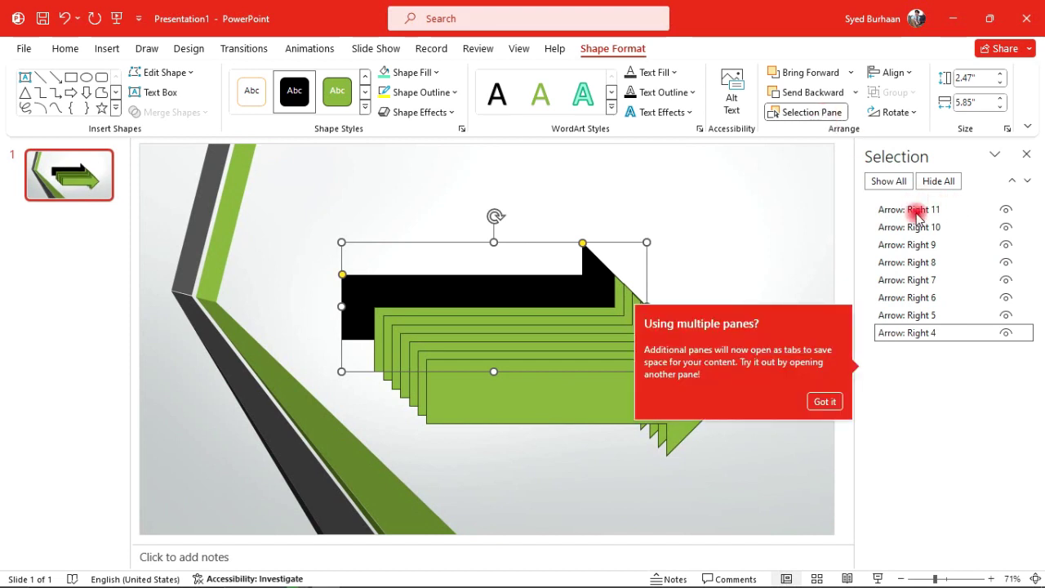
click(825, 401)
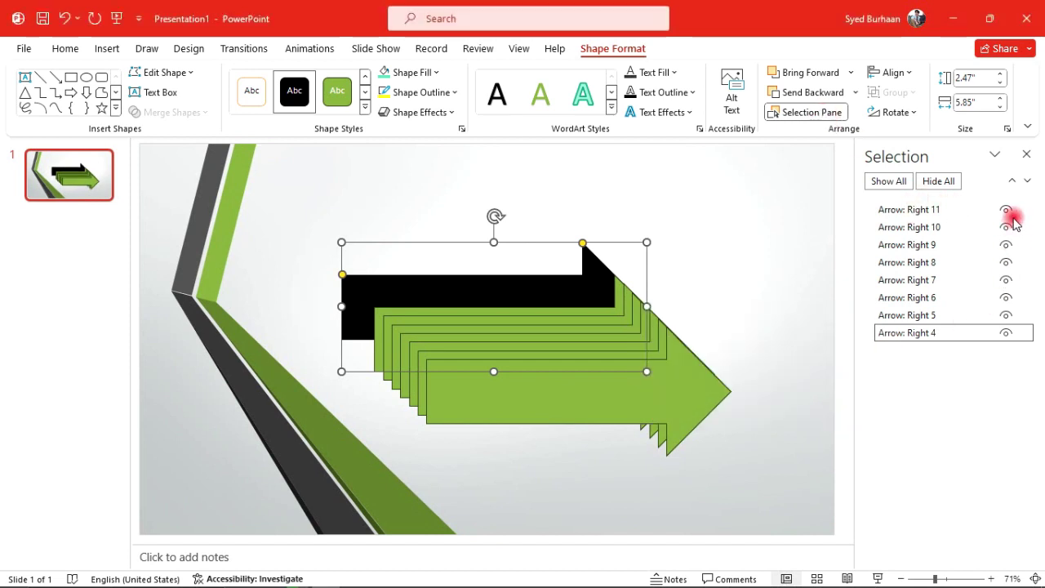
click(938, 181)
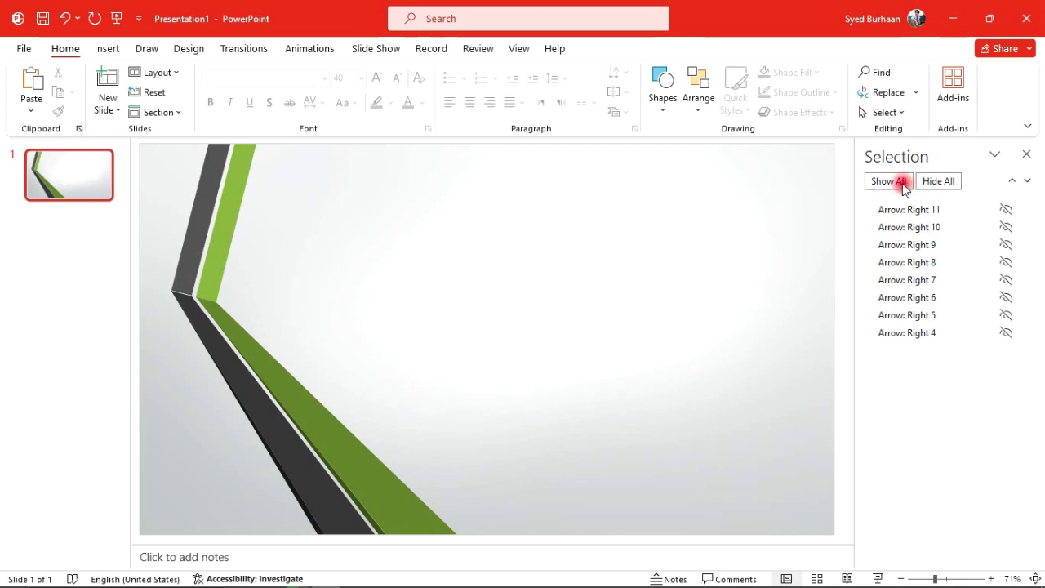
click(904, 184)
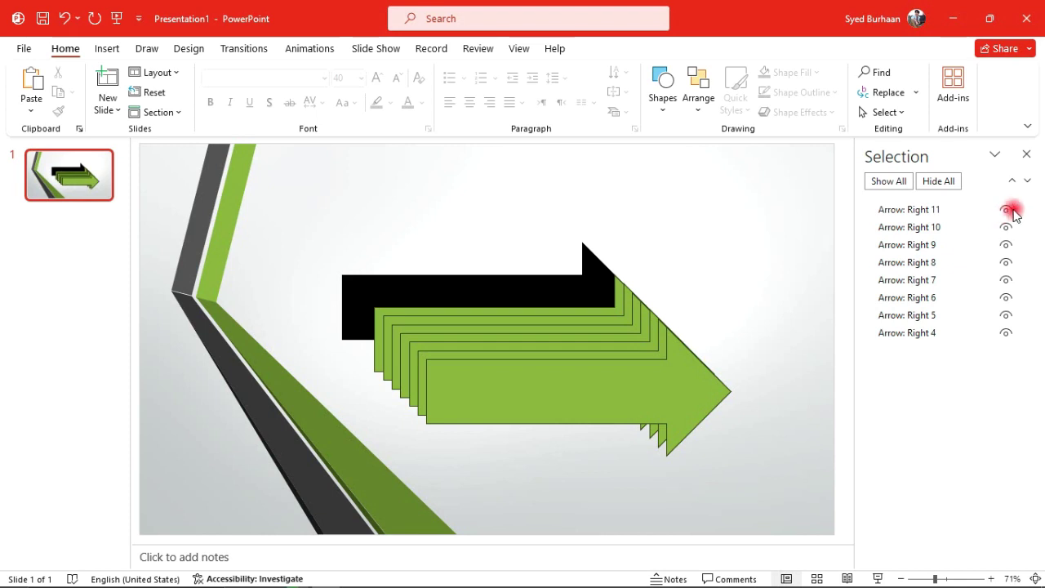
click(1026, 158)
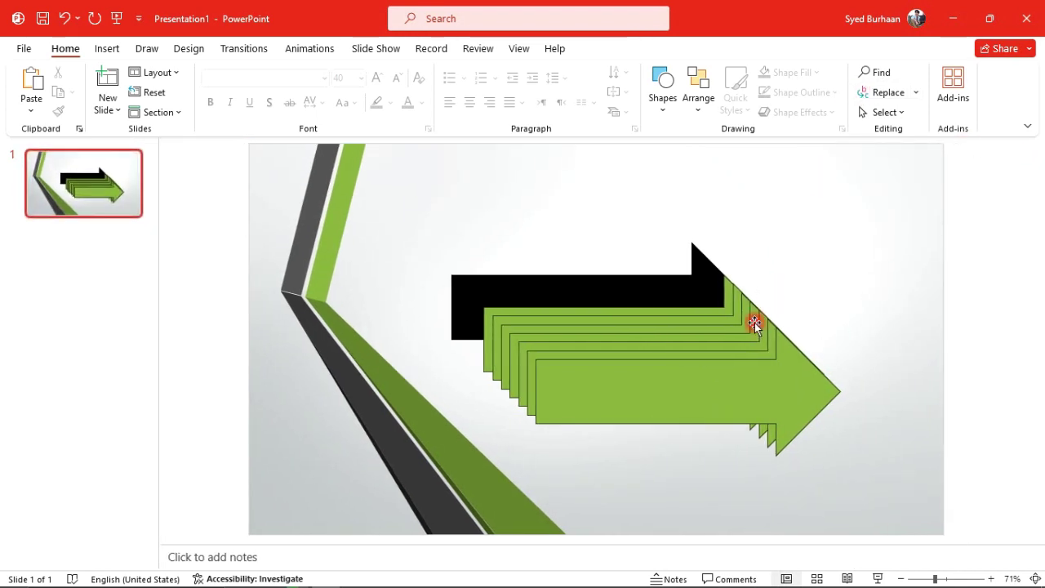
Align the selected green arrow to the right using Shape Format's Align options.
click(753, 323)
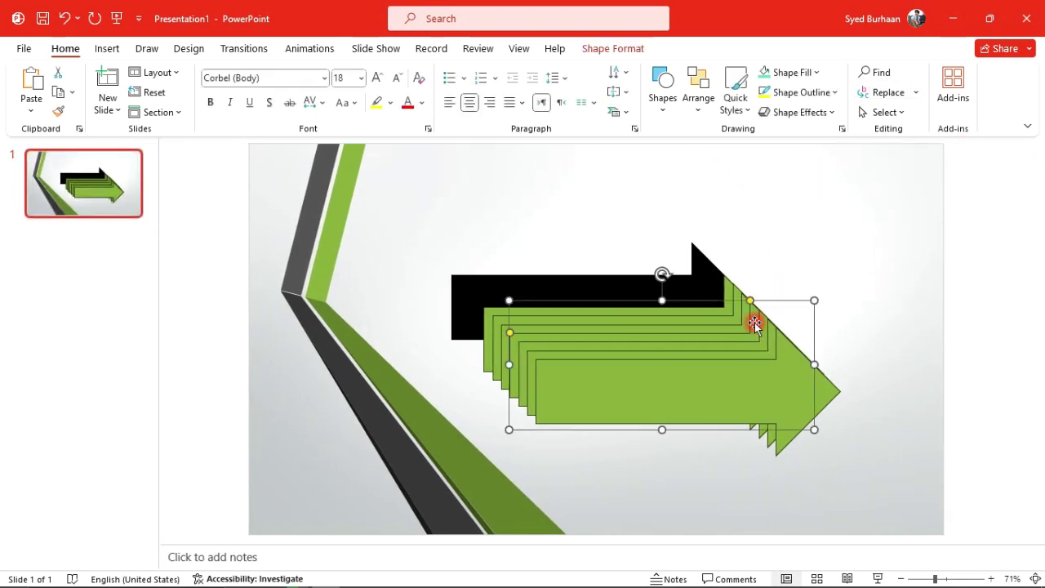
click(622, 49)
click(892, 72)
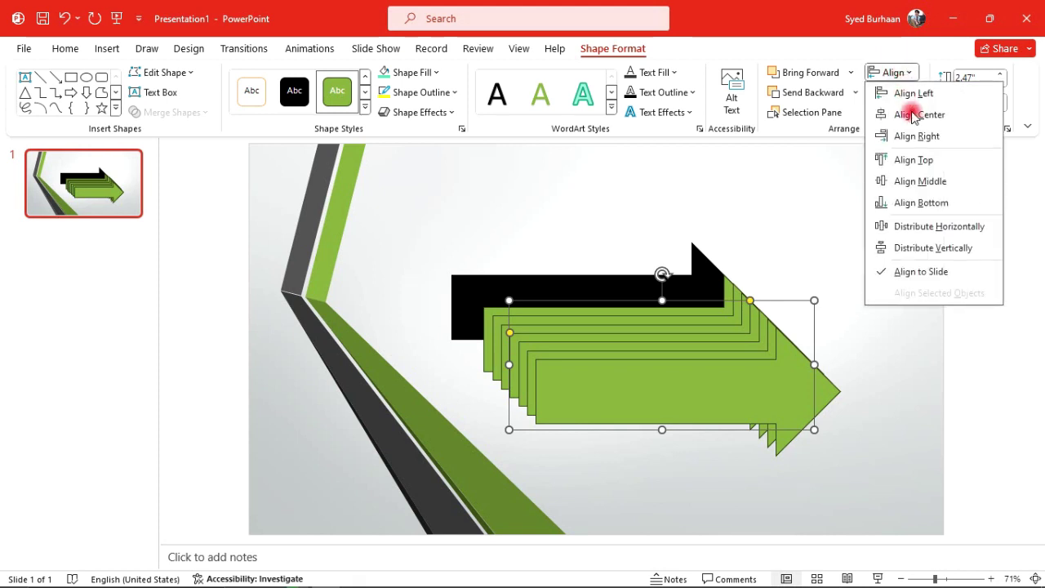
click(914, 136)
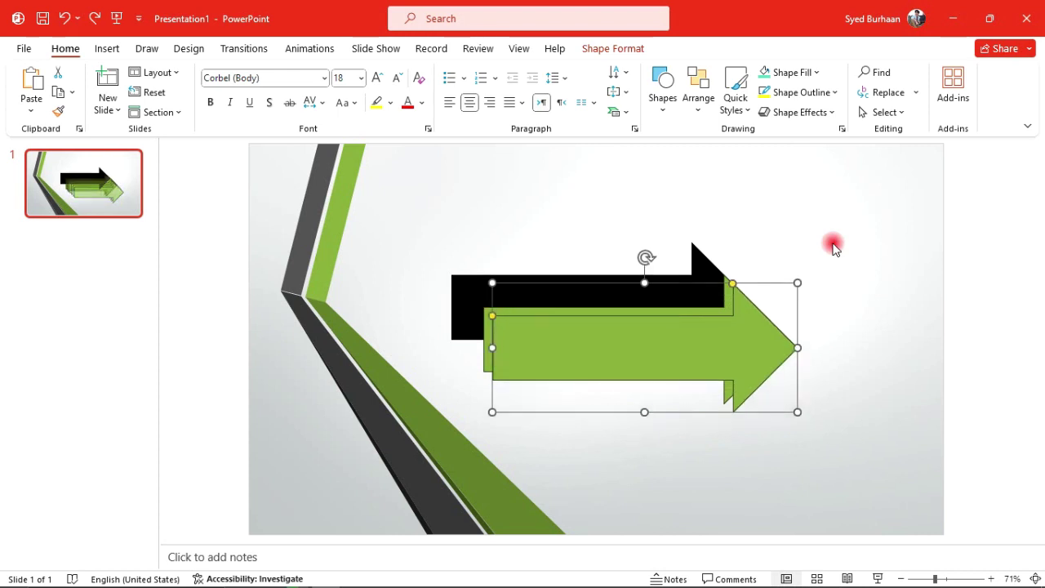
Move the green arrow left so its edge lines up with the black arrow's.
click(513, 160)
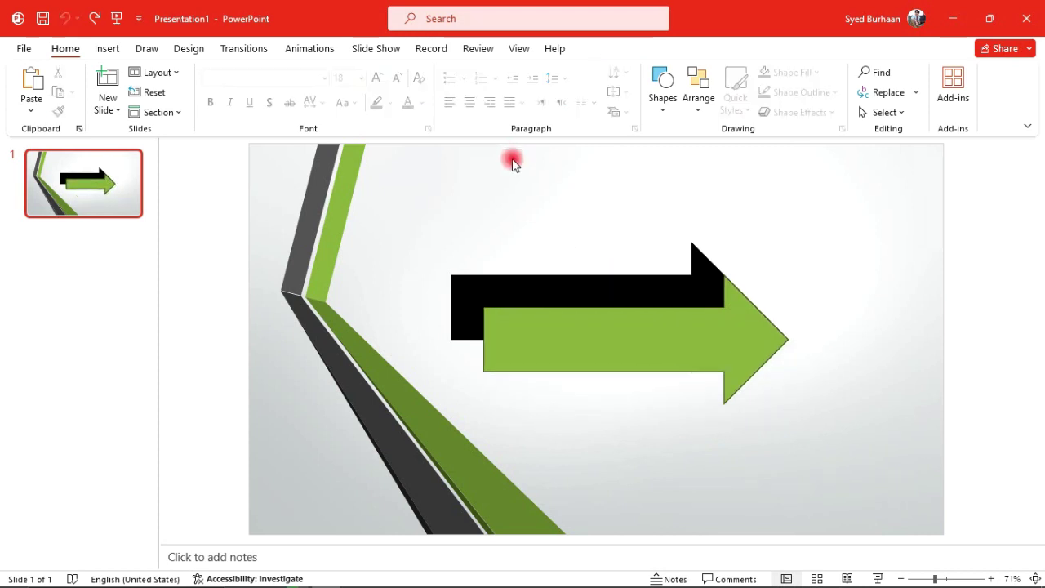
mouse_move(567, 310)
mouse_down()
mouse_move(503, 317)
mouse_move(538, 315)
mouse_up()
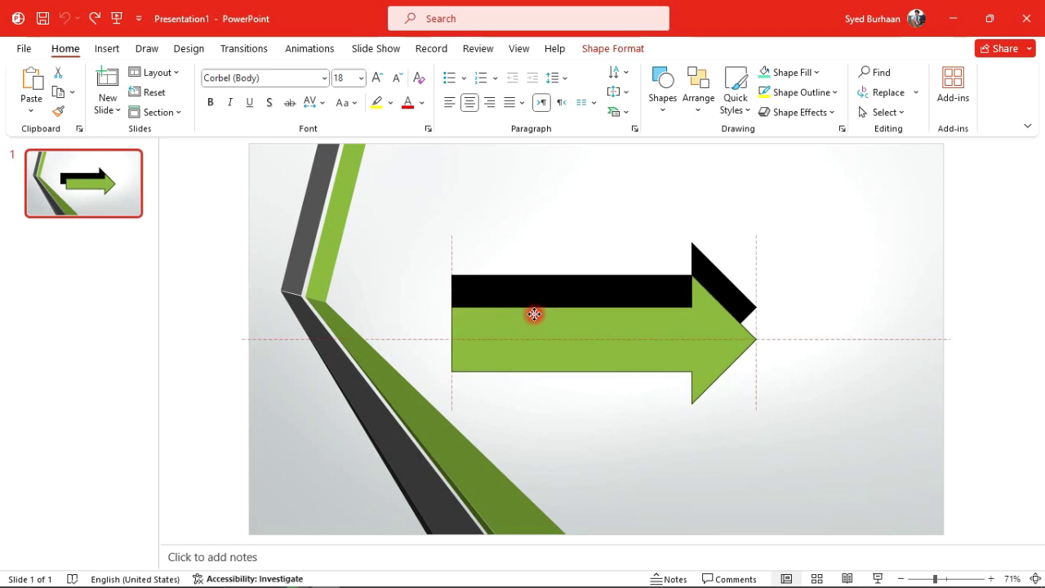
click(585, 212)
Group both arrows and move the group further right on the slide.
key(ctrl+a)
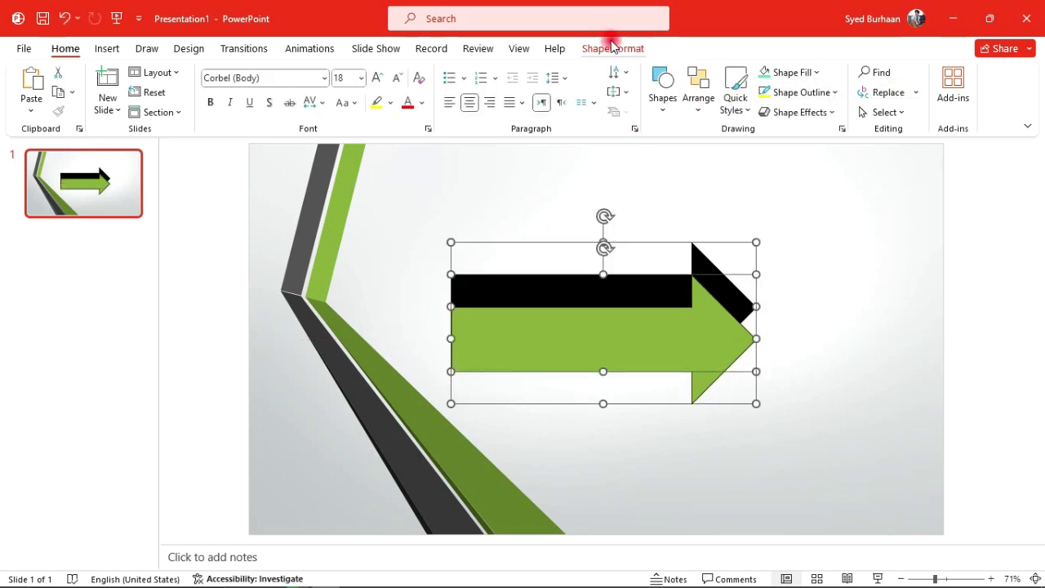
click(611, 48)
click(898, 92)
click(909, 118)
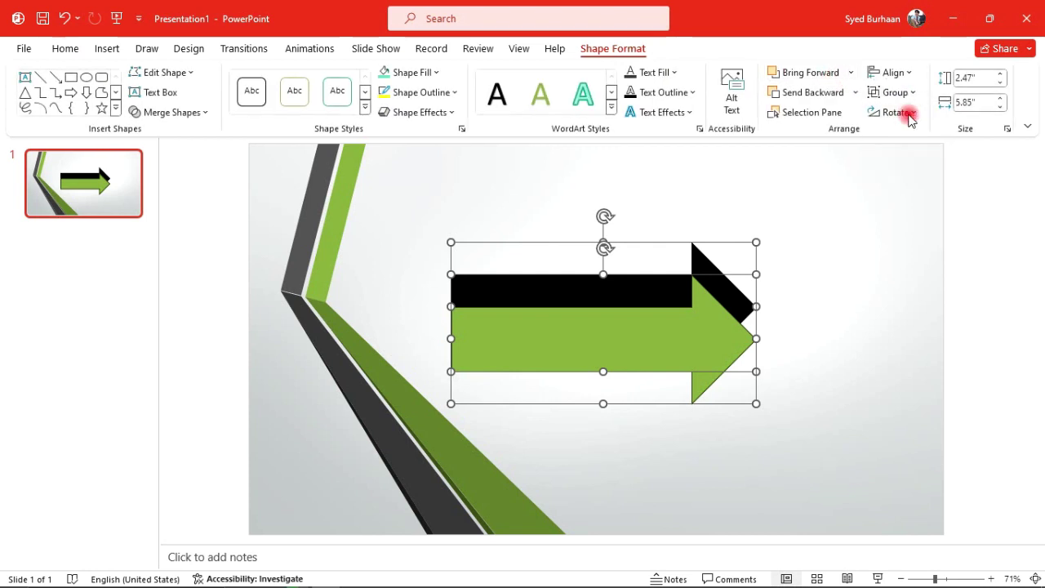
click(845, 315)
mouse_move(677, 322)
mouse_down()
mouse_move(814, 304)
mouse_move(725, 350)
mouse_up()
Ungroup the pair back into separate green and black arrows and reselect the green one.
click(898, 93)
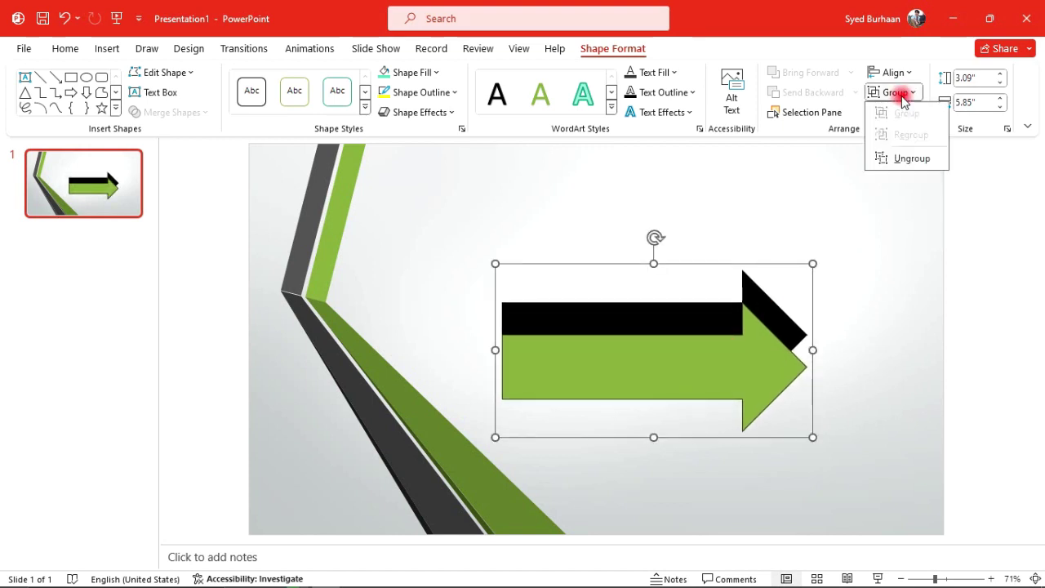
click(928, 159)
click(825, 270)
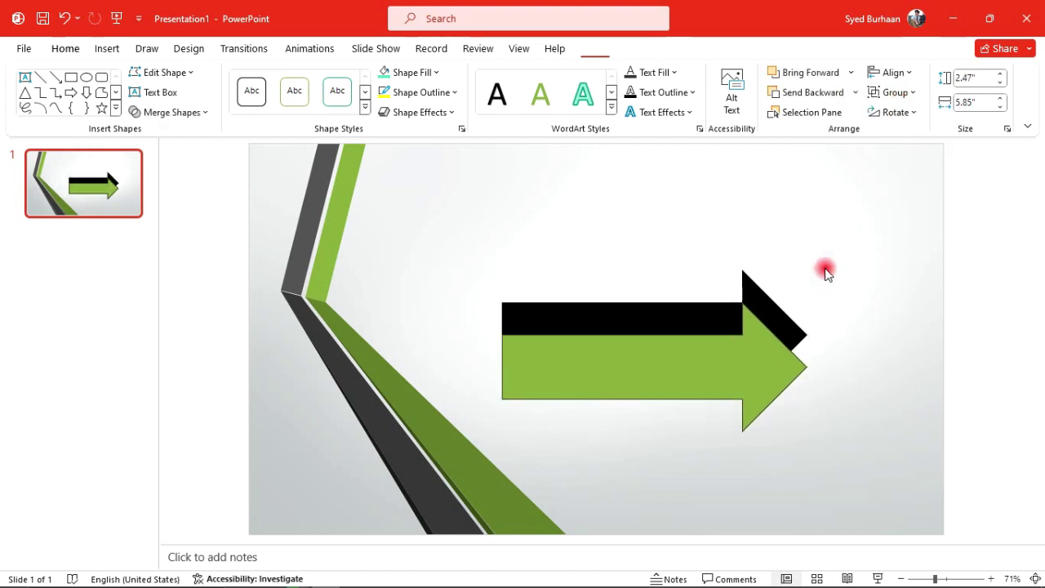
click(718, 357)
click(913, 112)
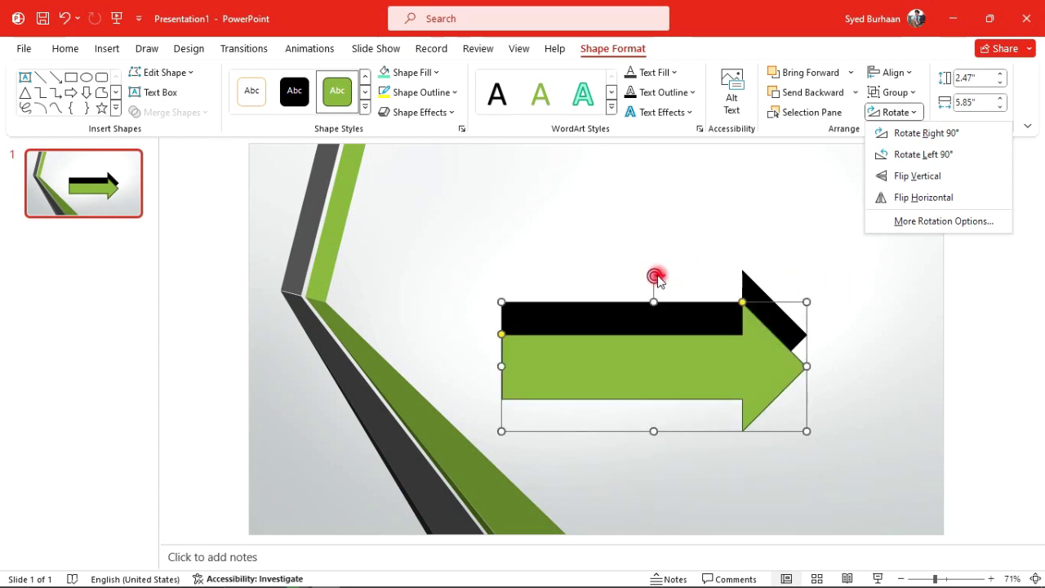
Tilt the green arrow slightly downward and raise its size to 3.2" tall, 6.7" wide.
click(653, 276)
mouse_move(654, 275)
mouse_down()
mouse_move(566, 332)
mouse_move(679, 196)
mouse_move(669, 188)
mouse_up()
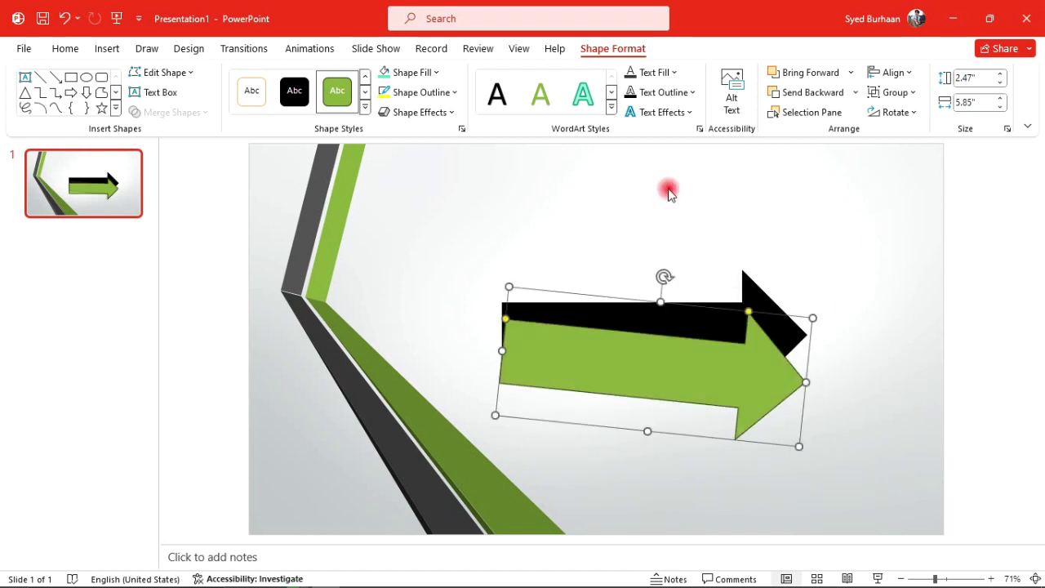
click(1002, 76)
click(1001, 76)
click(1002, 76)
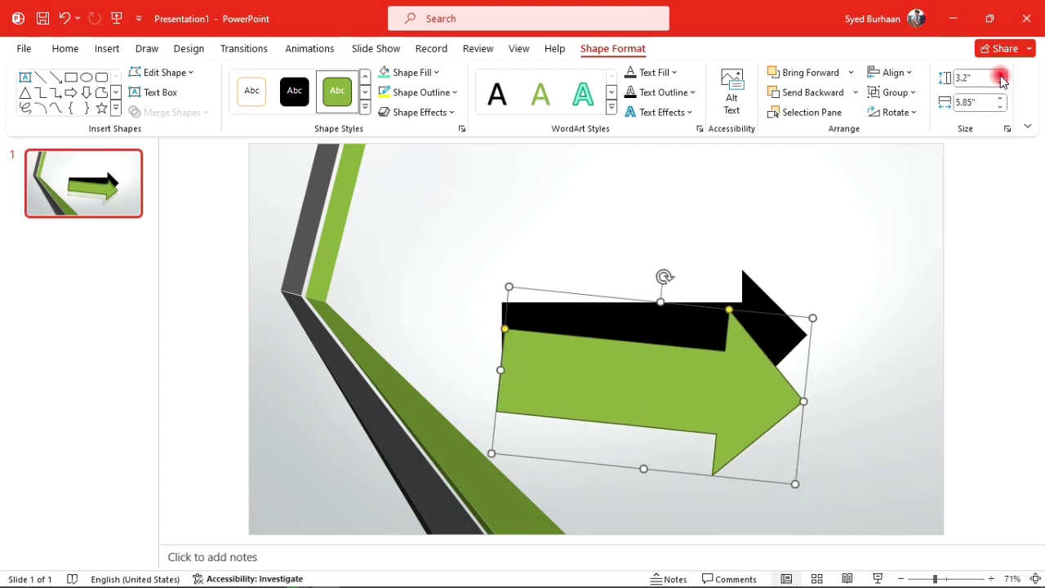
click(1001, 98)
click(1001, 98)
click(1002, 98)
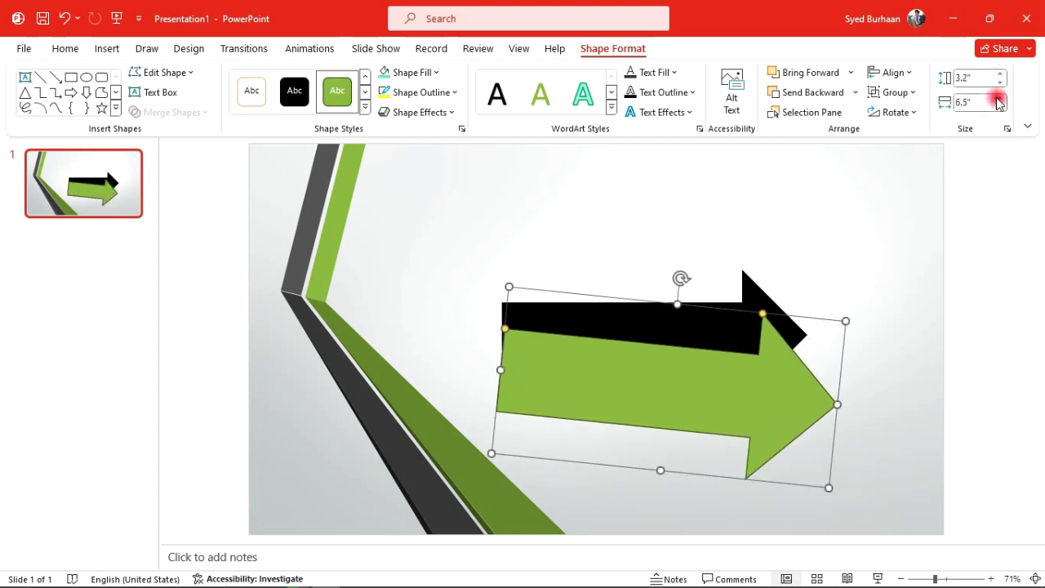
click(1001, 98)
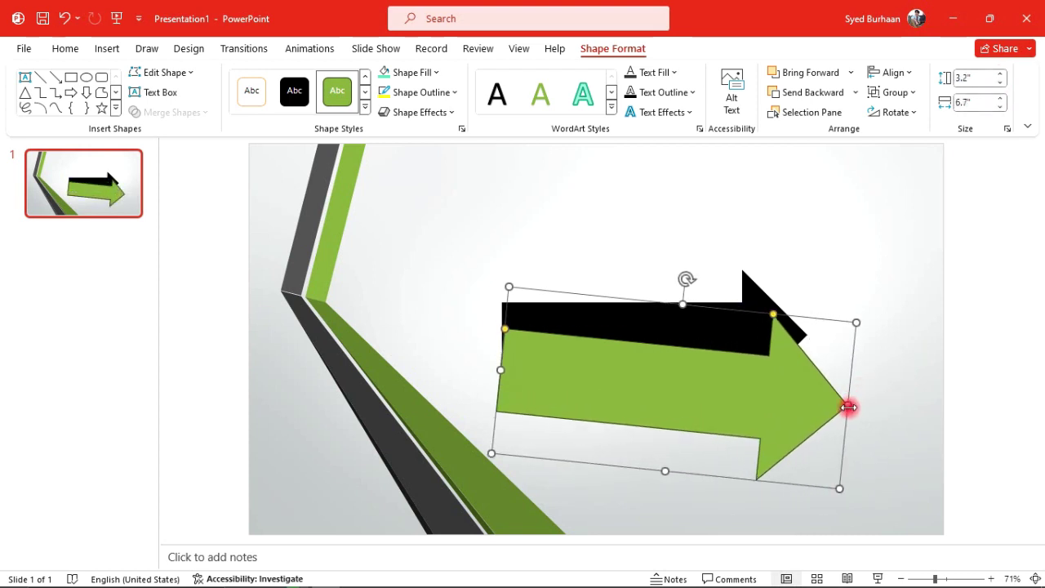
Stretch the green arrow to 7.82" wide and trim it to 2.76" tall.
drag(848, 406, 906, 410)
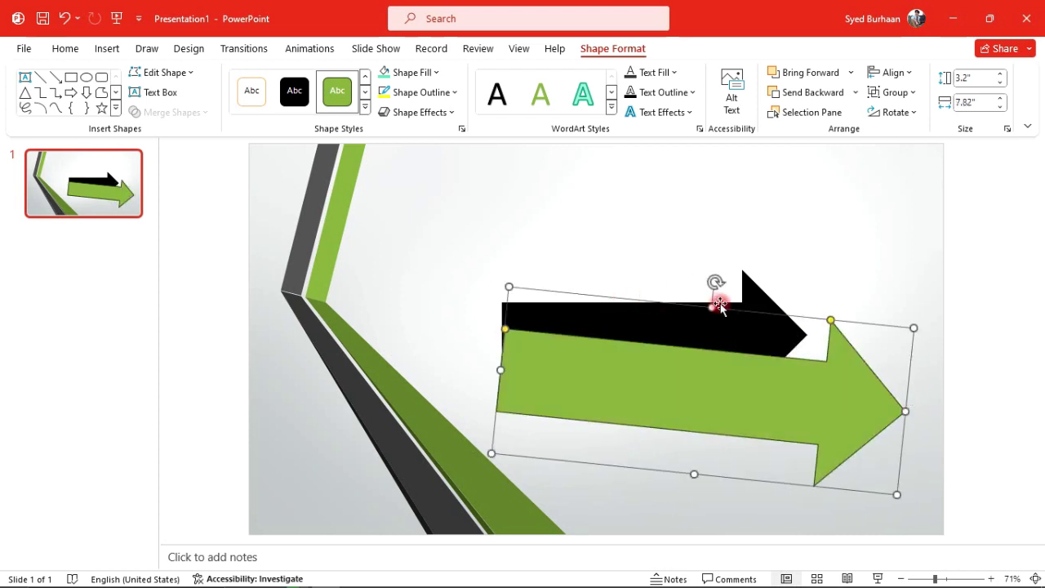
drag(715, 309, 716, 331)
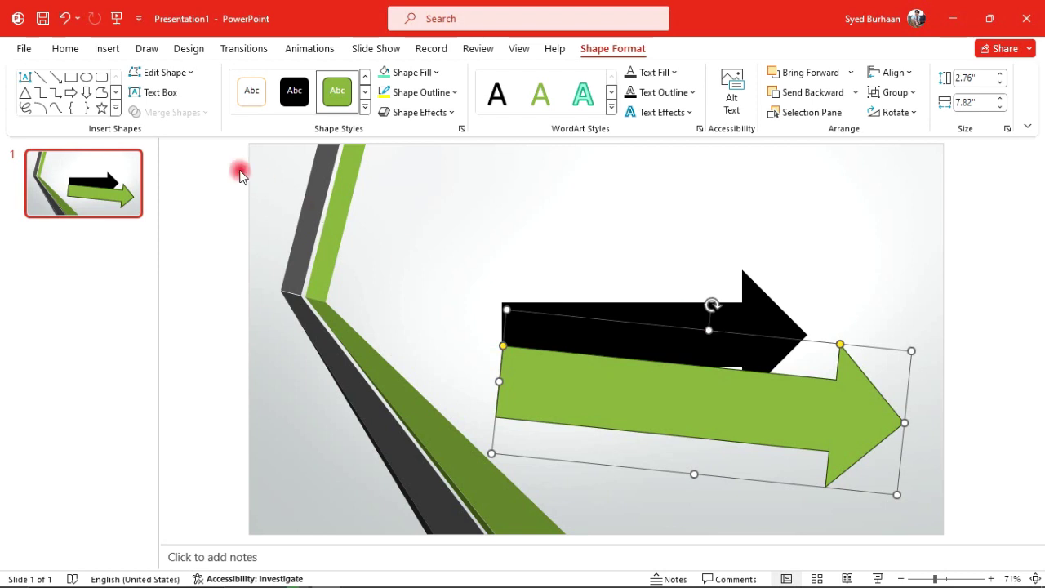
click(106, 50)
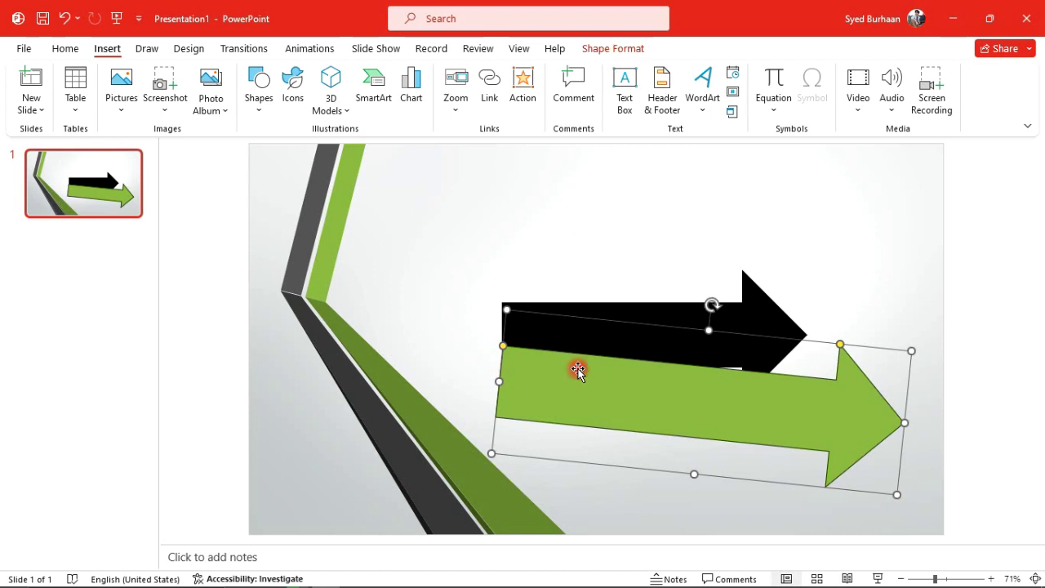
Move the green arrow up and left, then open and close the 3D Models choices.
drag(586, 360, 518, 334)
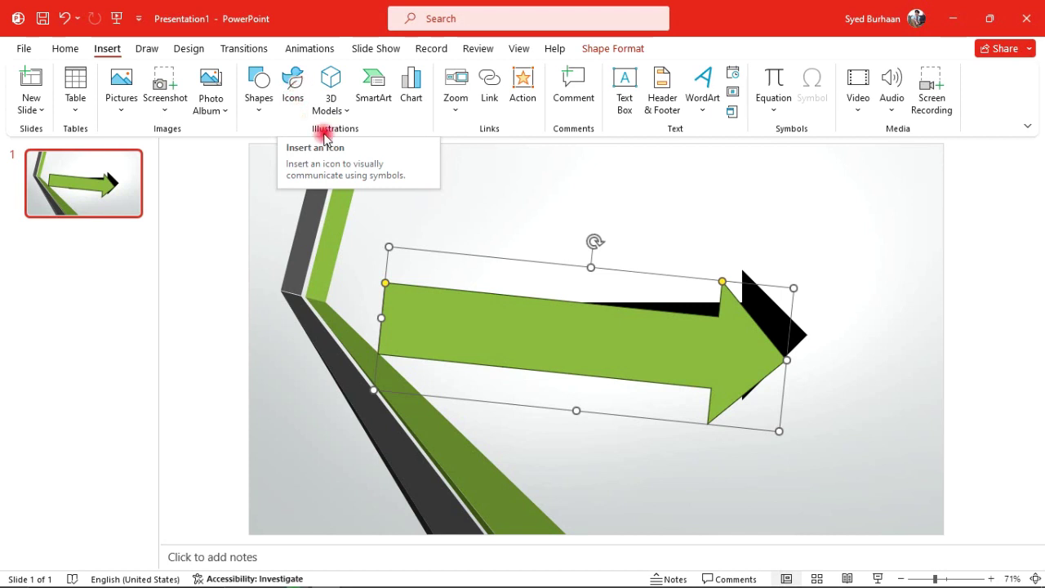
click(338, 100)
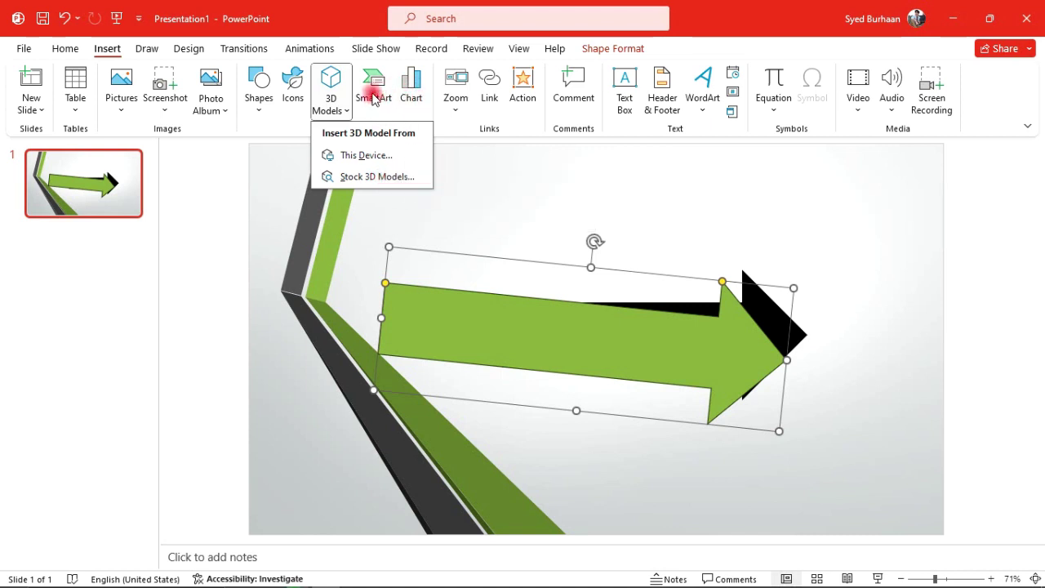
click(584, 190)
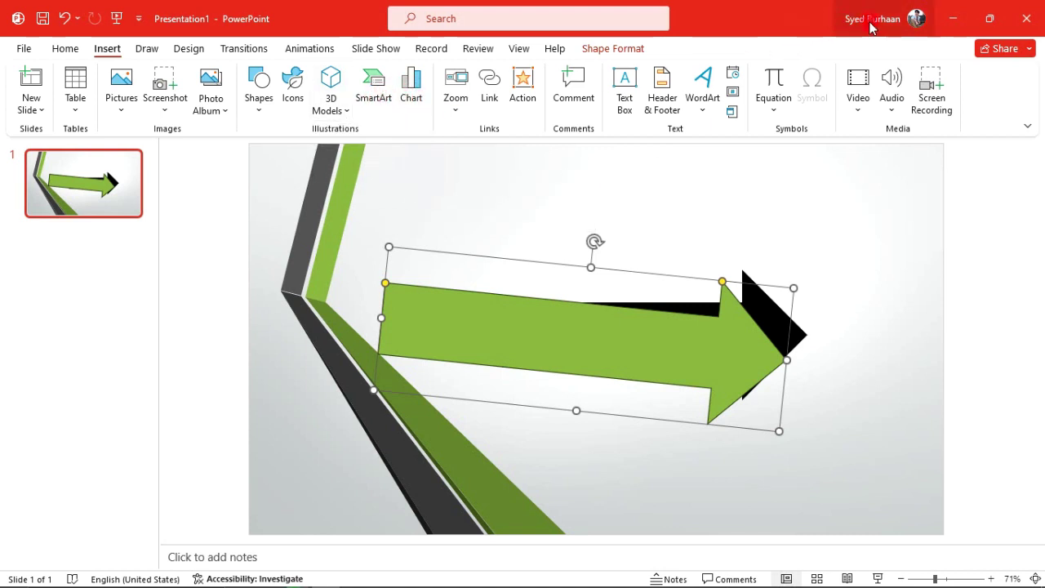
click(954, 18)
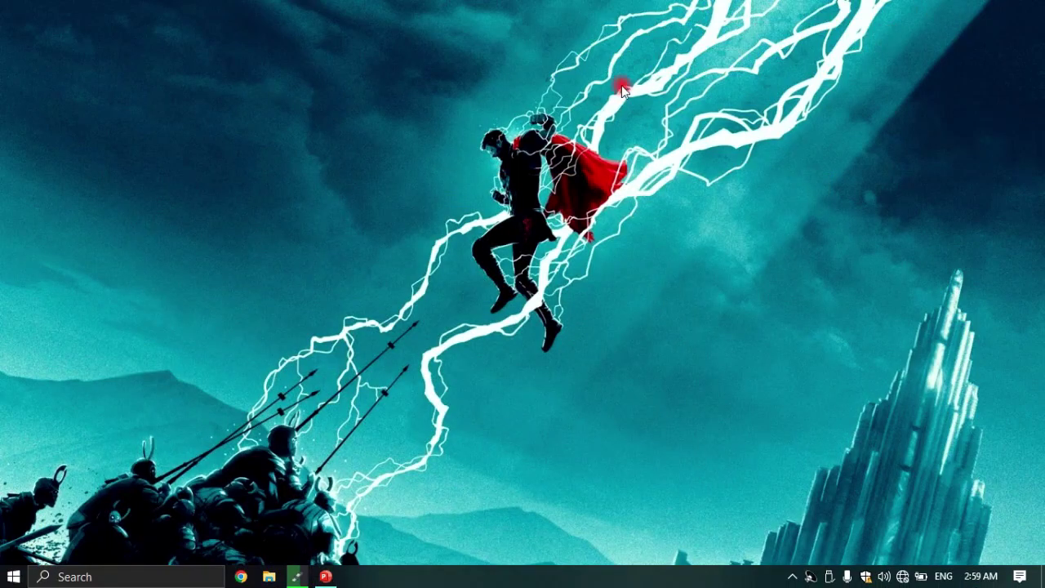
right_click(594, 80)
click(633, 128)
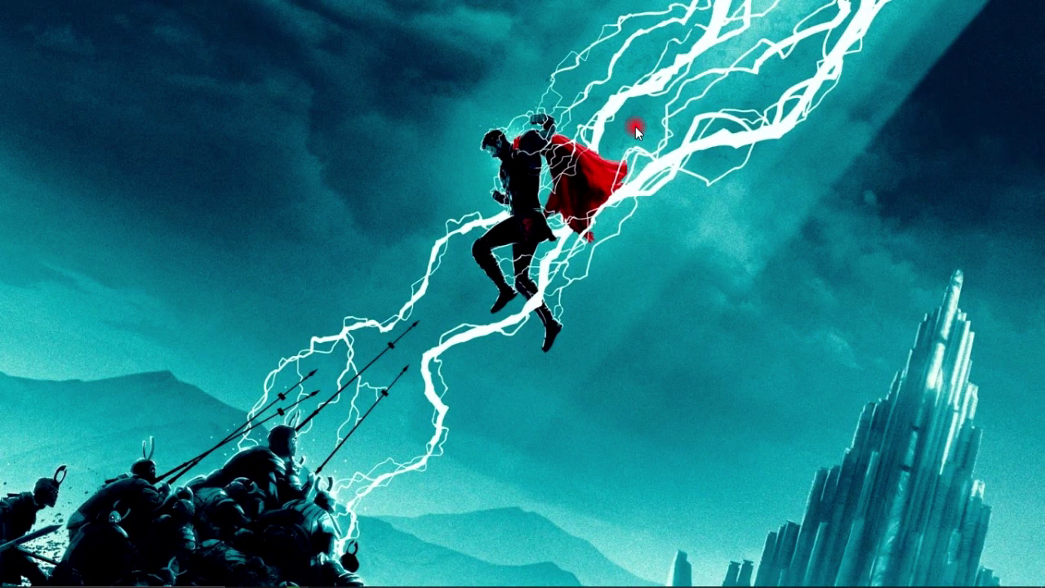